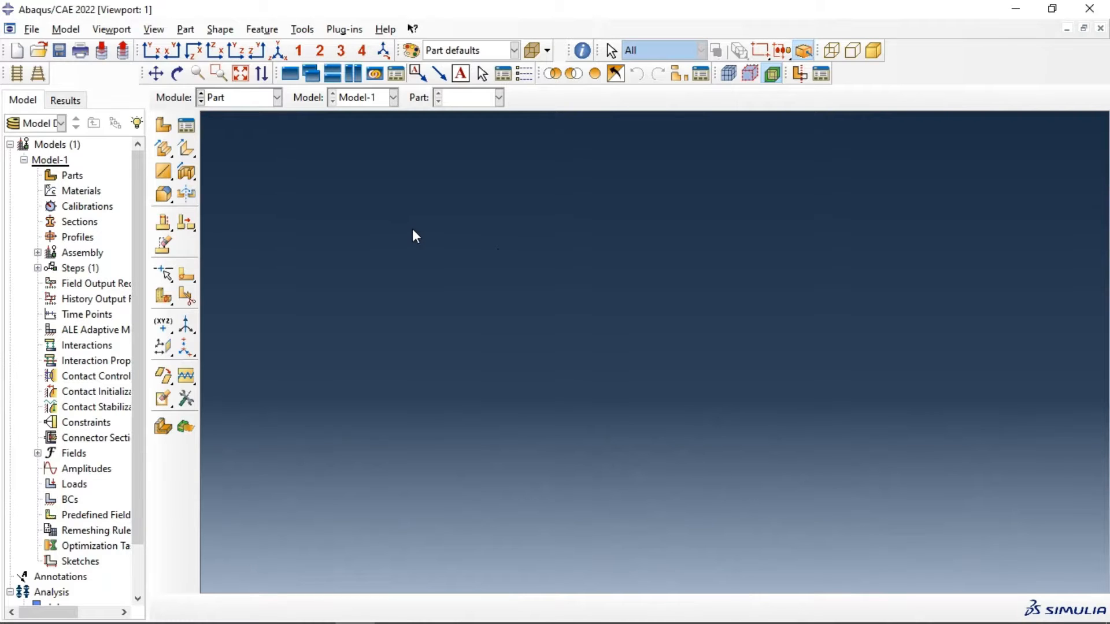
- Import the ACIS file BallImpact.sat from the Johnson-Cook folder as a part
{"action": "left_click", "coordinate": [31, 29]}
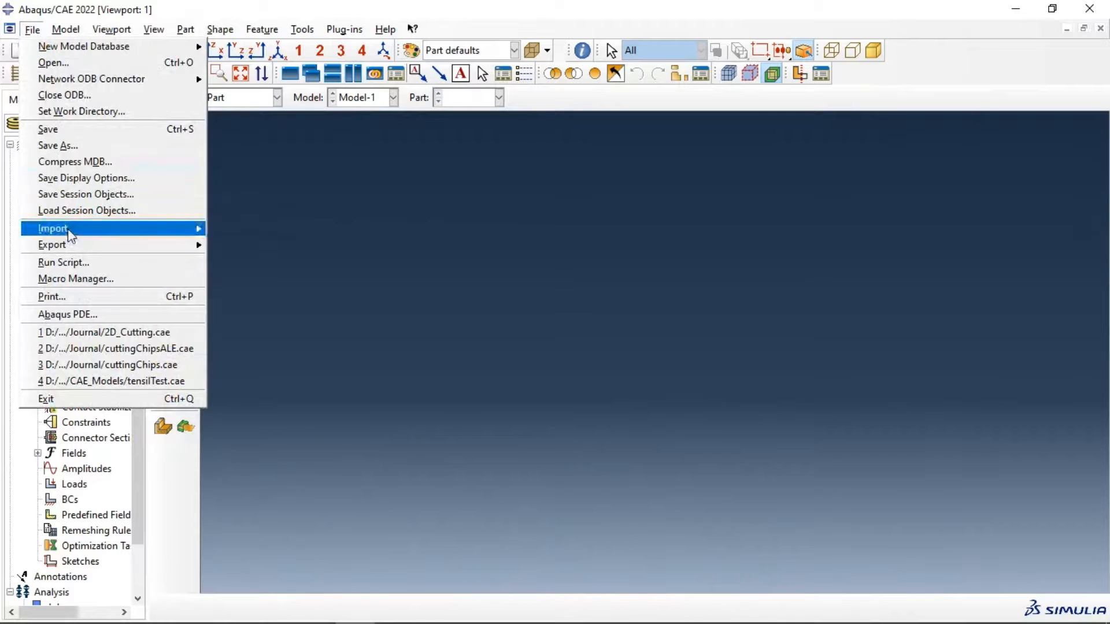
{"action": "mouse_move", "coordinate": [67, 230]}
{"action": "left_click", "coordinate": [236, 247]}
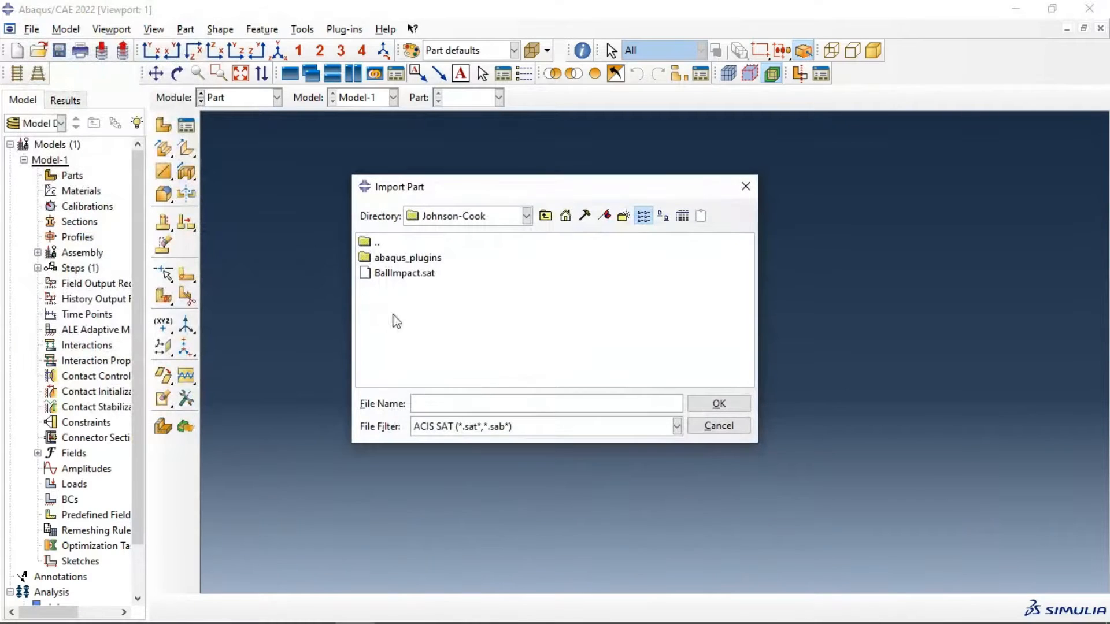
{"action": "left_click", "coordinate": [408, 275]}
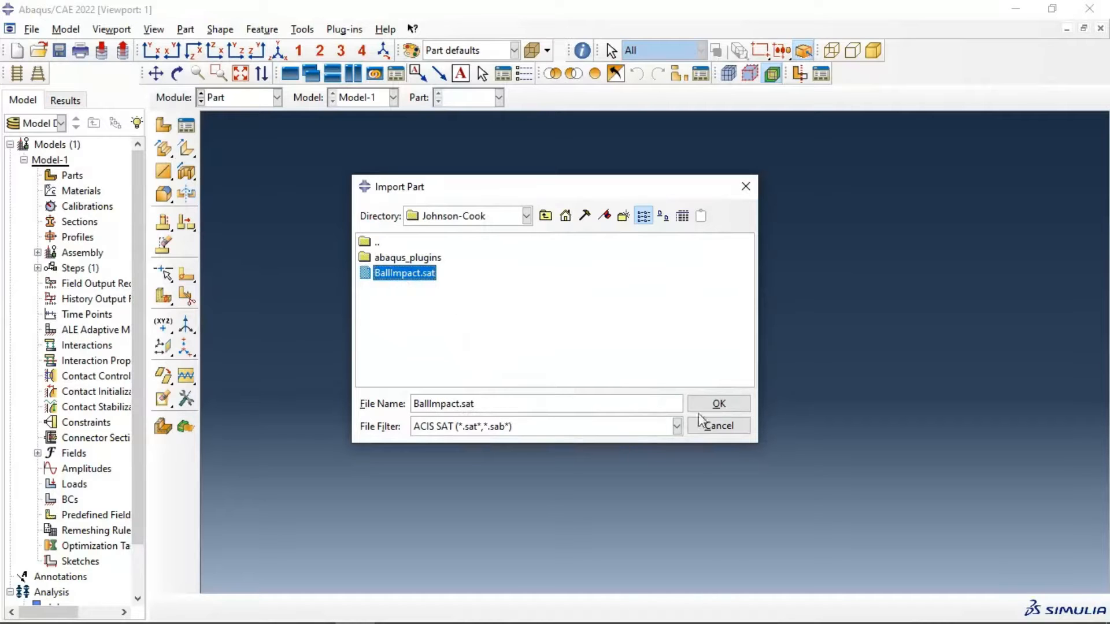
{"action": "left_click", "coordinate": [718, 404]}
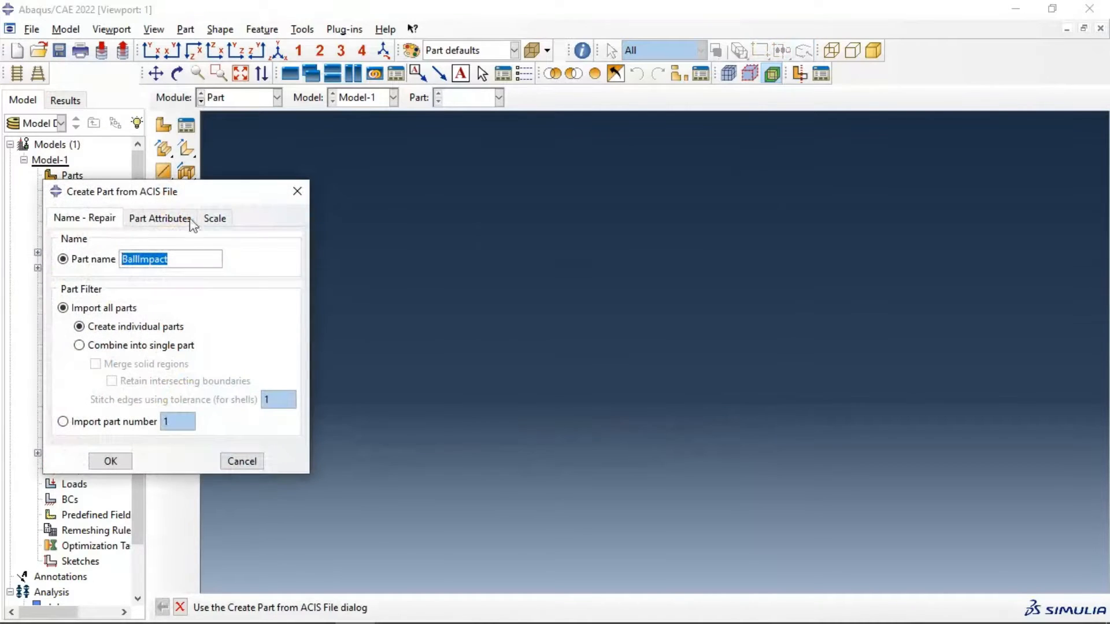
- Name the imported part ImpactTest and import all parts as individual 3D deformable parts without scaling
{"action": "left_click_drag", "start_coordinate": [188, 201], "coordinate": [385, 181]}
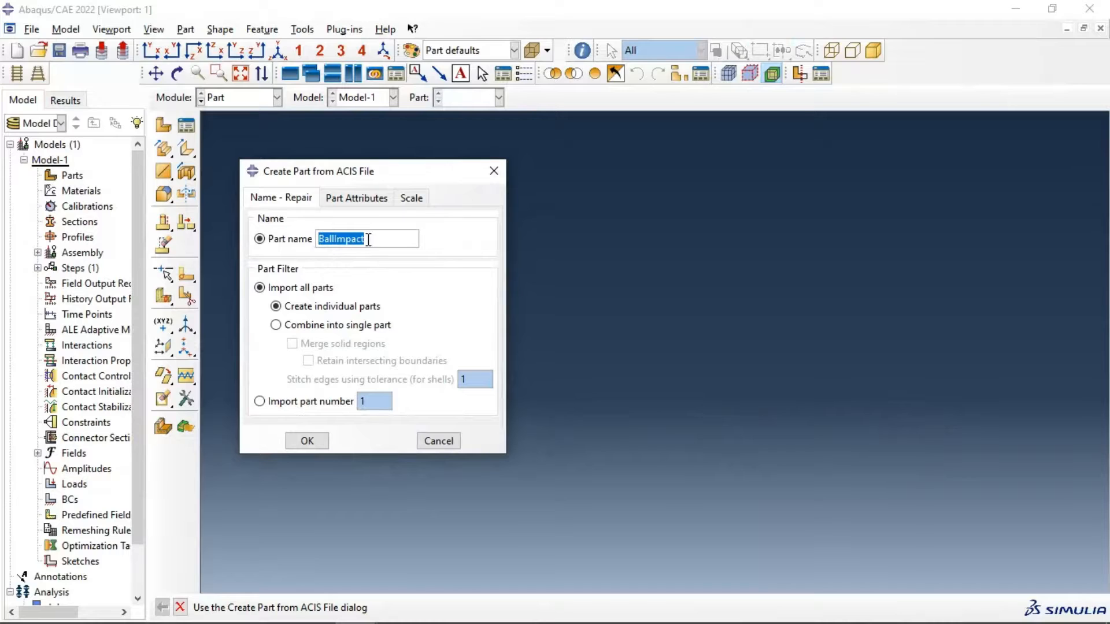
{"action": "left_click_drag", "start_coordinate": [373, 238], "coordinate": [317, 239]}
{"action": "type", "text": "Imp"}
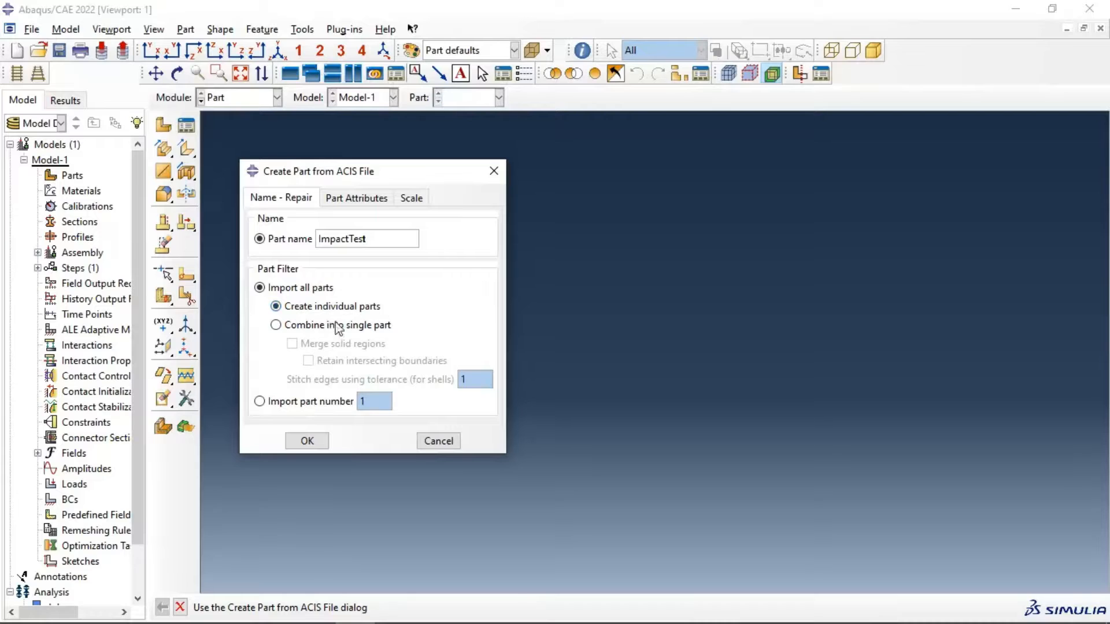
{"action": "left_click", "coordinate": [336, 198]}
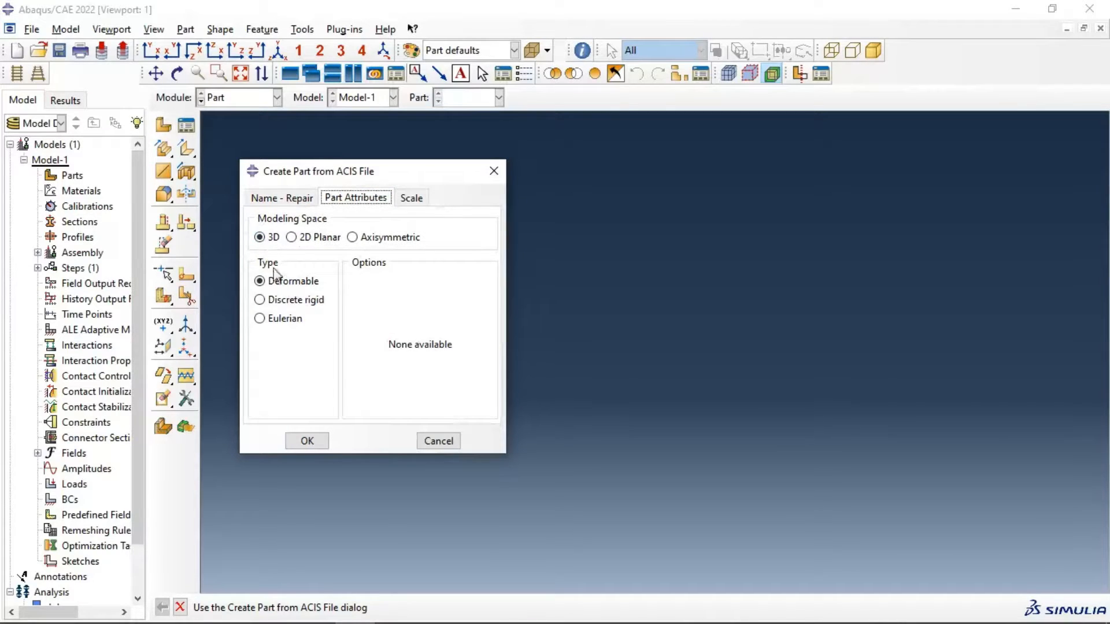
{"action": "left_click", "coordinate": [413, 198]}
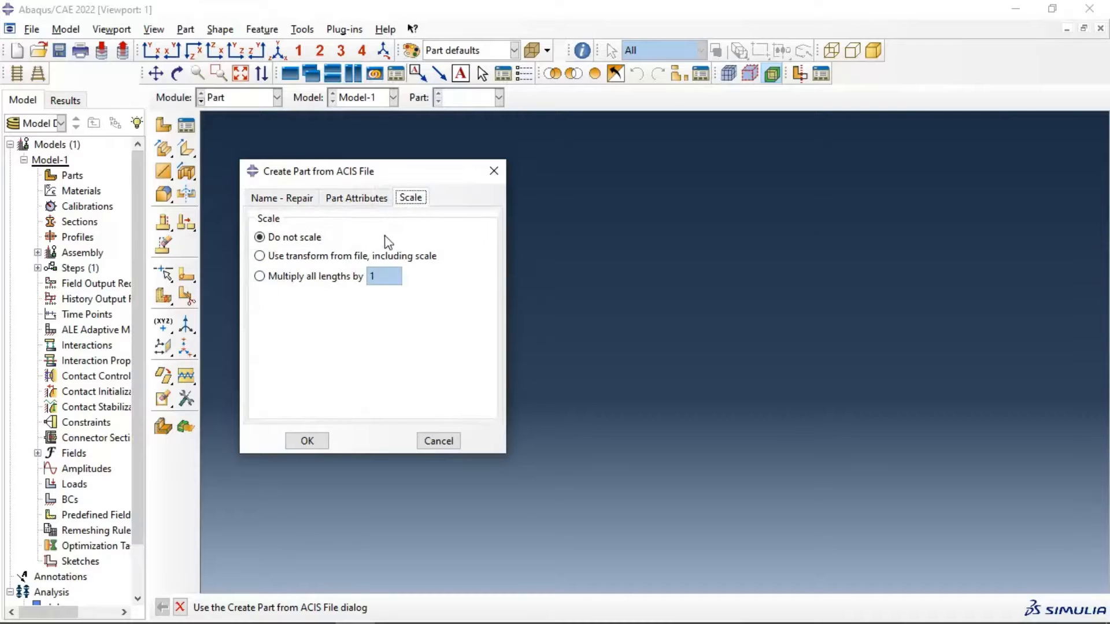
{"action": "left_click", "coordinate": [295, 198]}
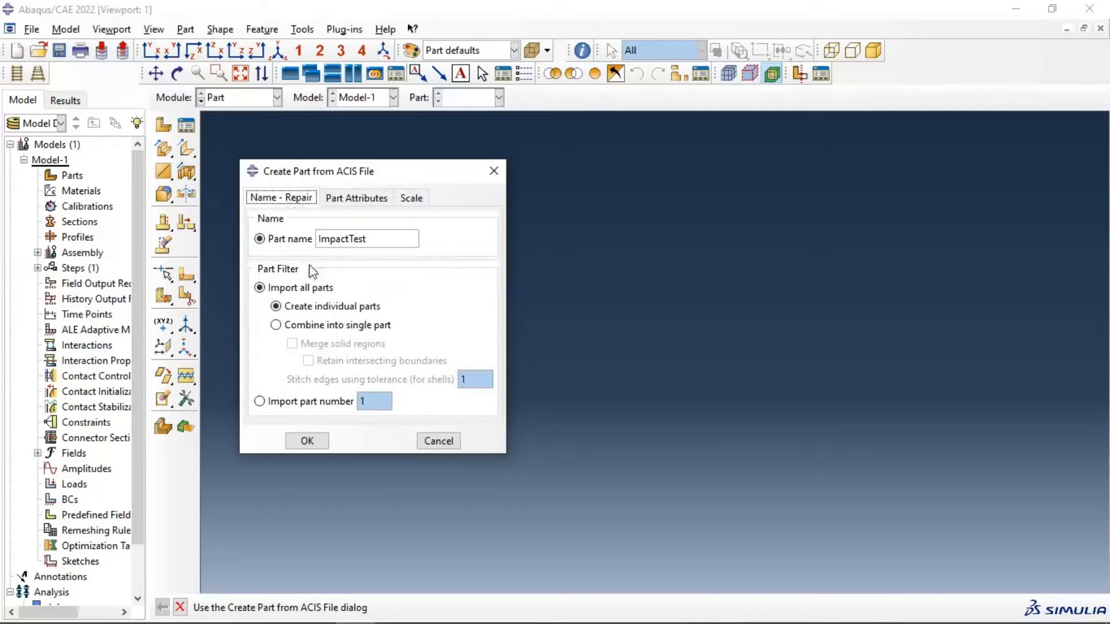
{"action": "left_click", "coordinate": [311, 440]}
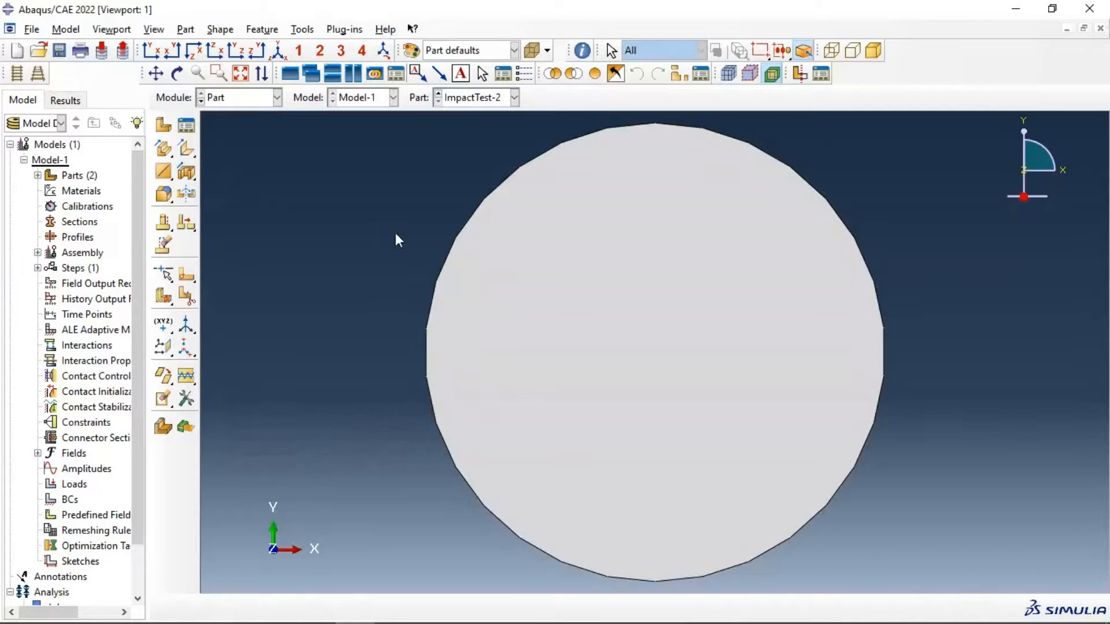
- Check both imported parts and rename the disc part ImpactTest-2 as Target
{"action": "left_click", "coordinate": [484, 98]}
{"action": "left_click", "coordinate": [482, 116]}
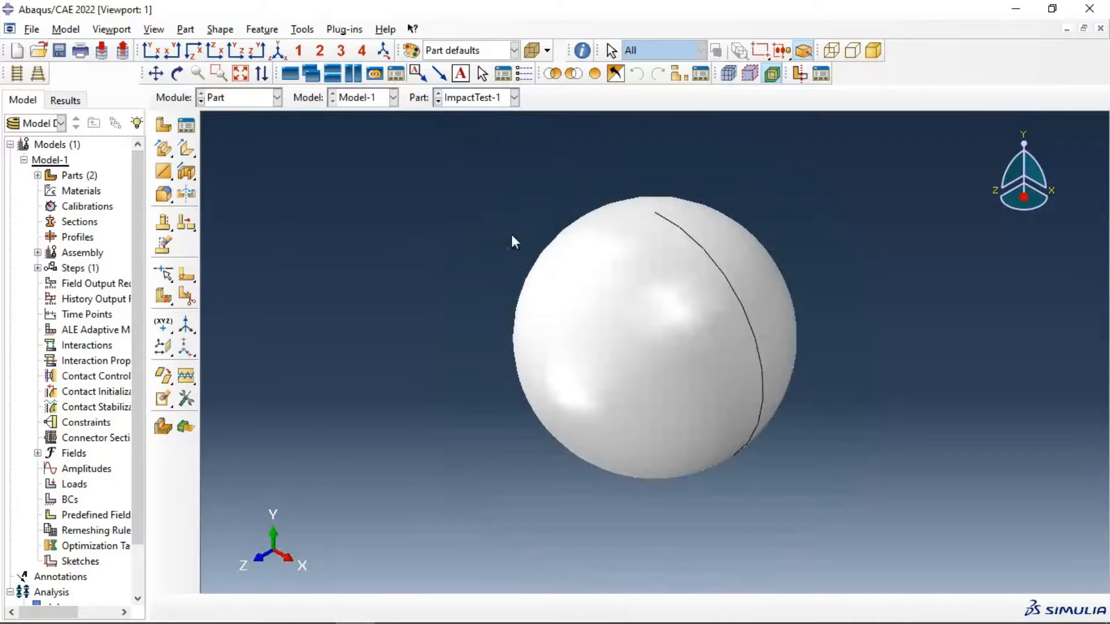
{"action": "left_click", "coordinate": [476, 101]}
{"action": "left_click", "coordinate": [474, 128]}
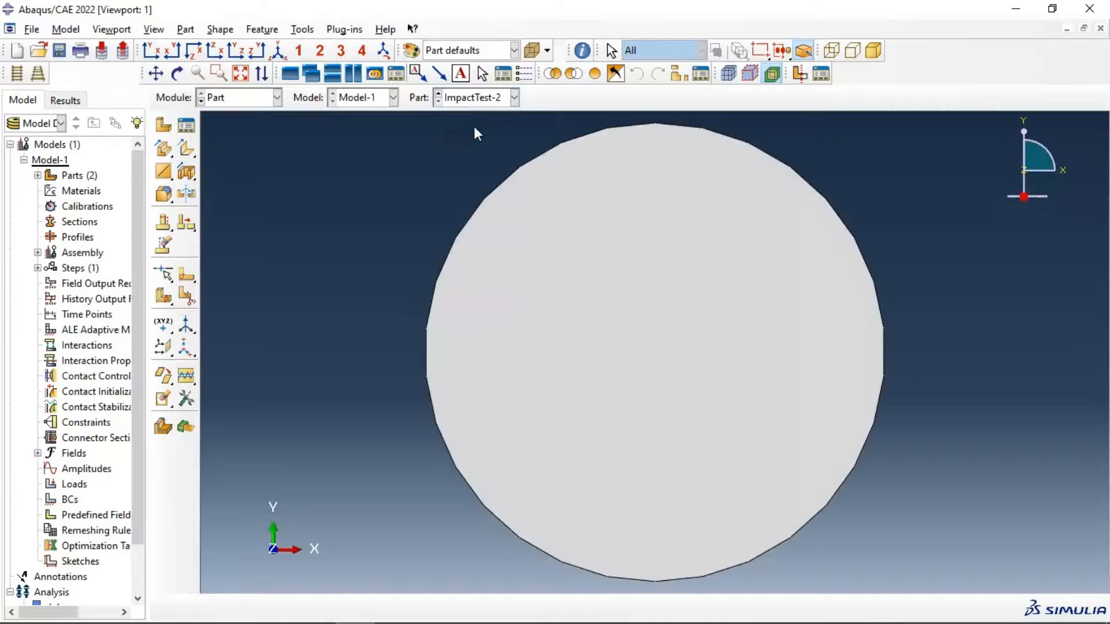
{"action": "left_click_drag", "start_coordinate": [752, 296], "coordinate": [711, 353], "text": "ctrl+alt"}
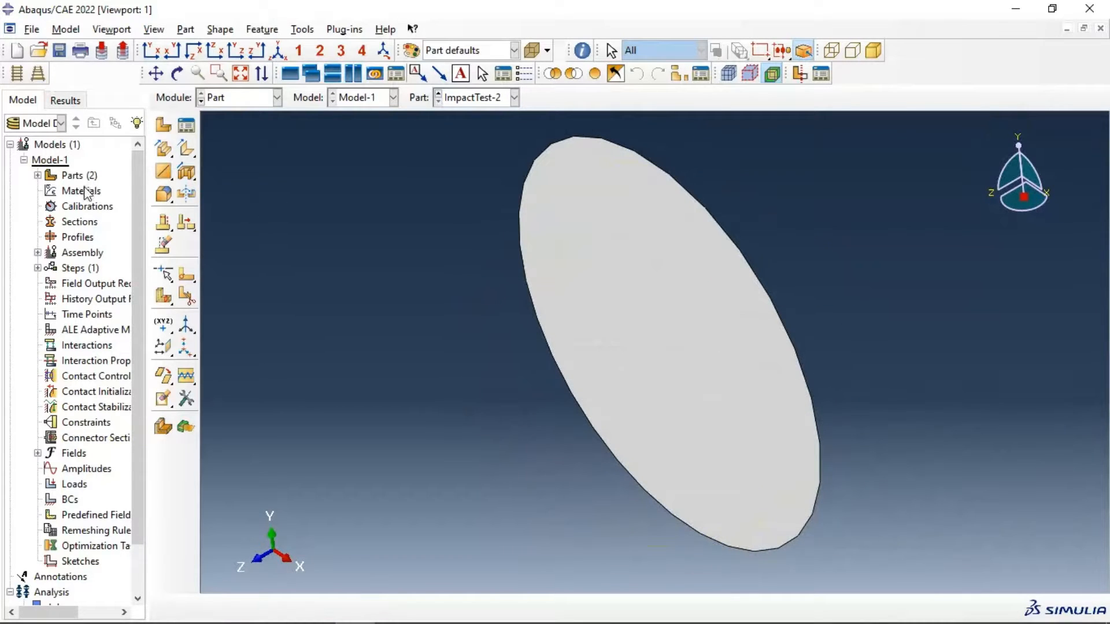
{"action": "left_click", "coordinate": [37, 175]}
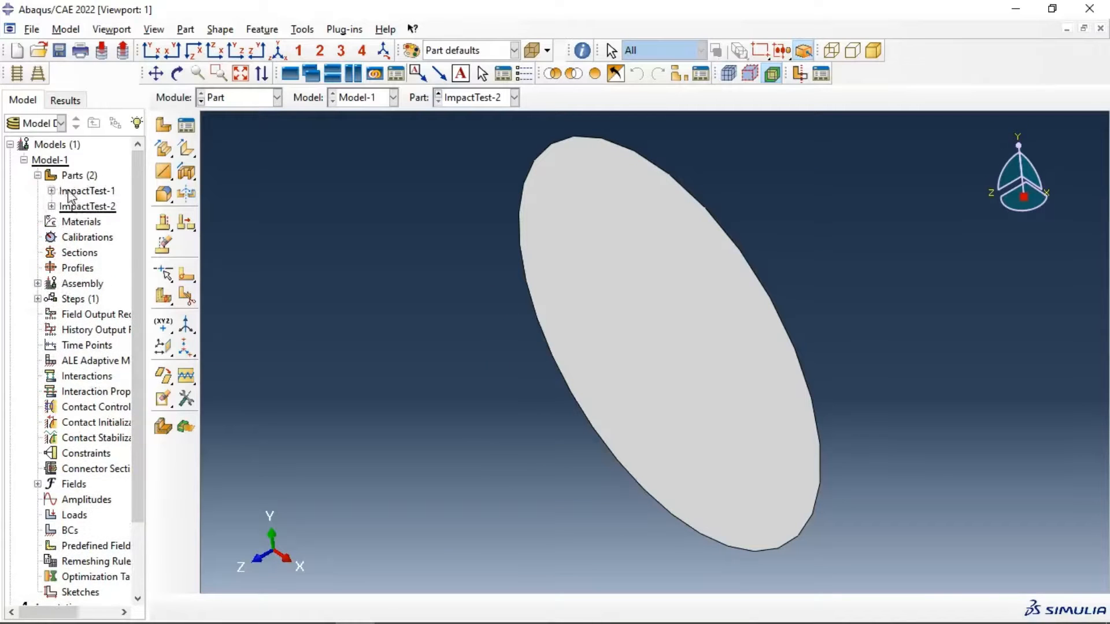
{"action": "right_click", "coordinate": [74, 207]}
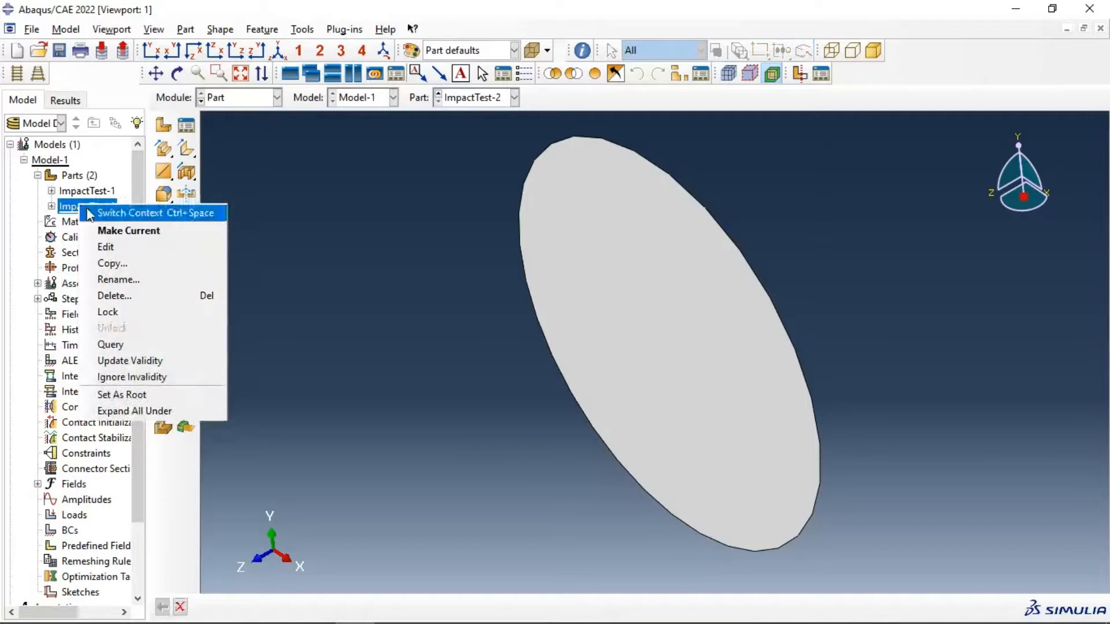
{"action": "left_click", "coordinate": [118, 280]}
{"action": "type", "text": "T"}
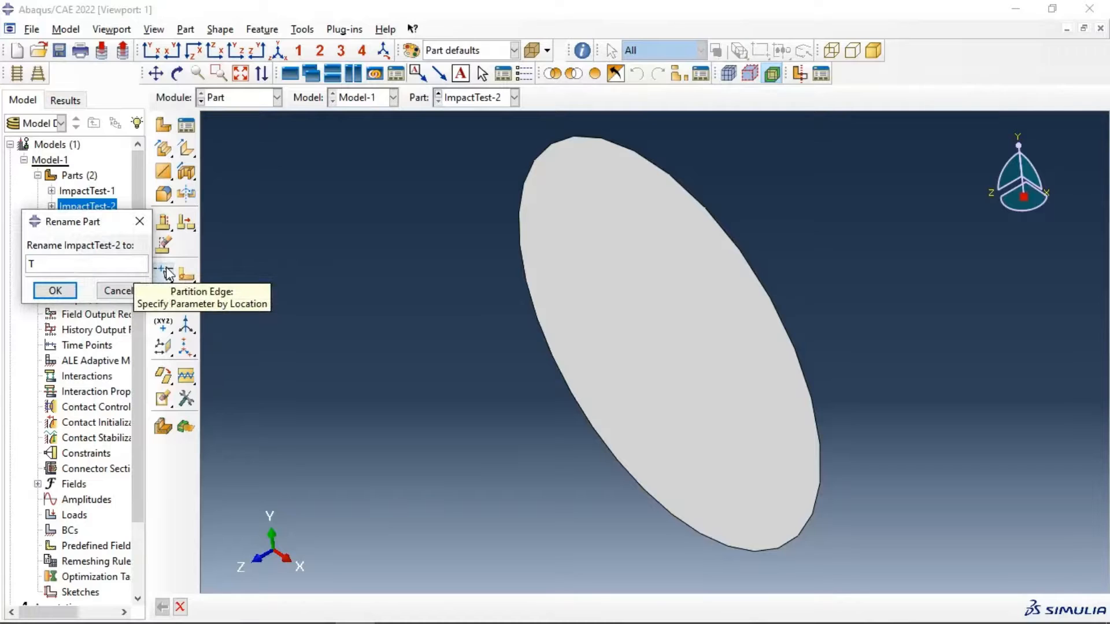
{"action": "type", "text": "arget"}
{"action": "left_click", "coordinate": [40, 292]}
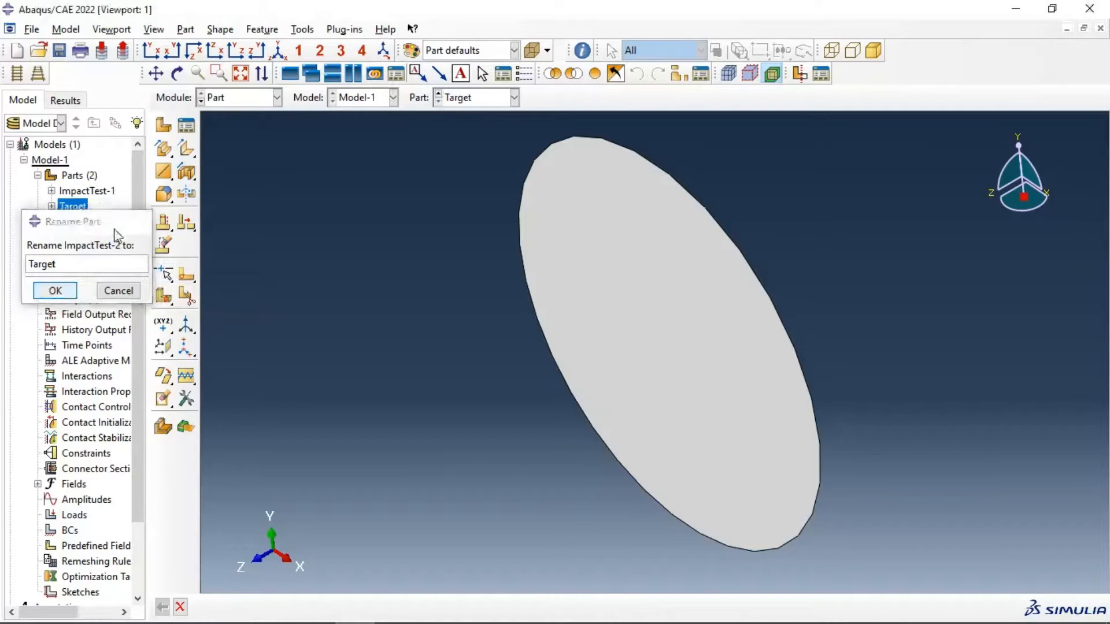
- Rename the sphere part ImpactTest-1 as Projectile
{"action": "right_click", "coordinate": [78, 194]}
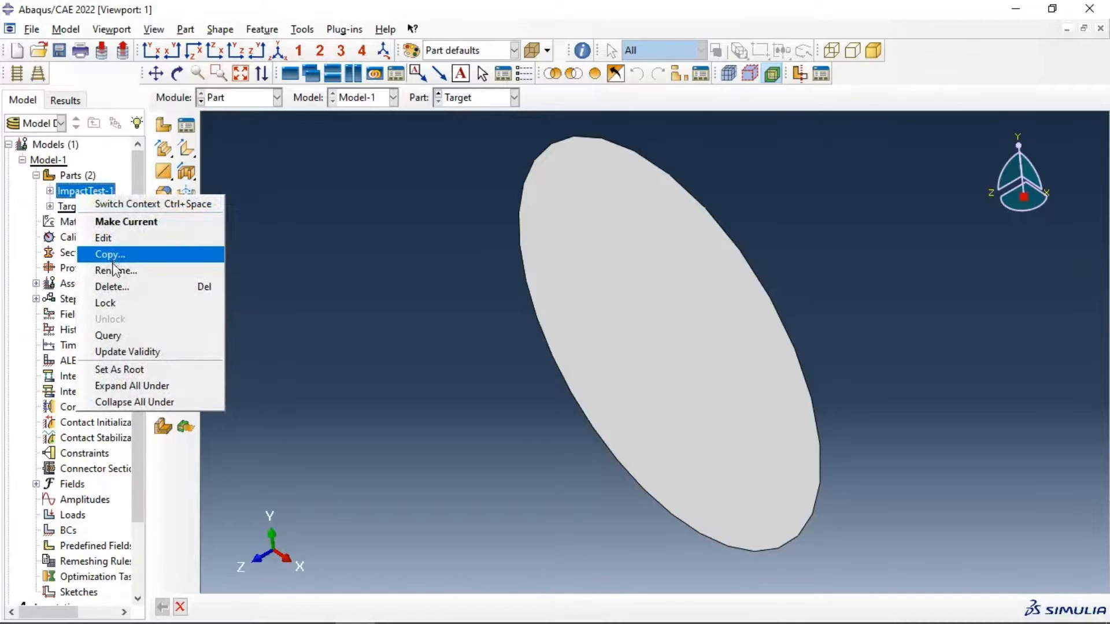
{"action": "left_click", "coordinate": [113, 271]}
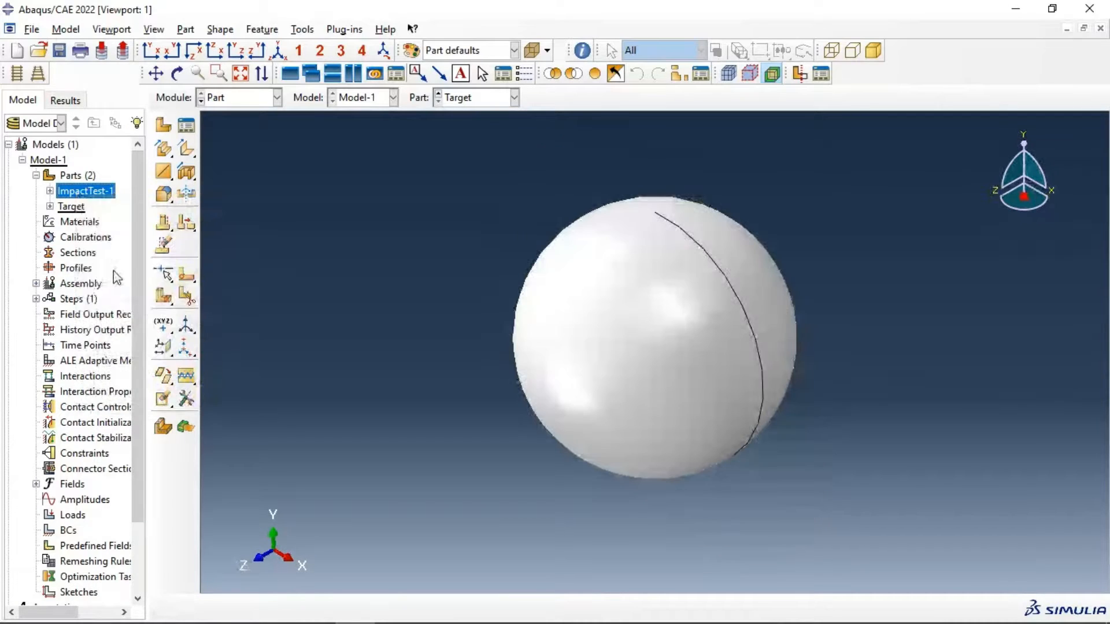
{"action": "type", "text": "P"}
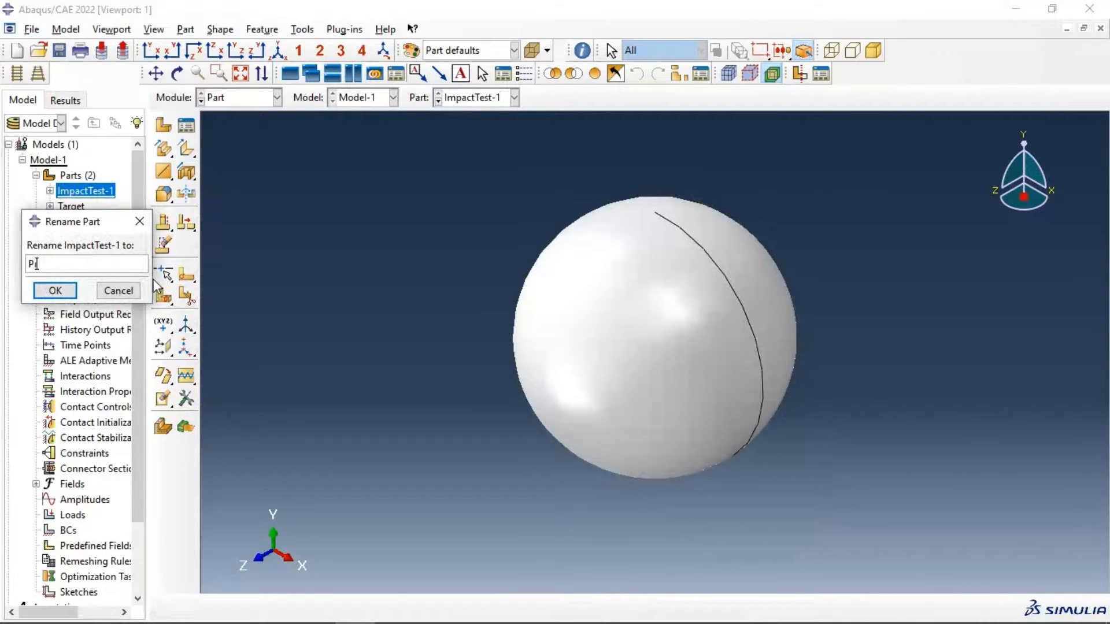
{"action": "type", "text": "rojectile"}
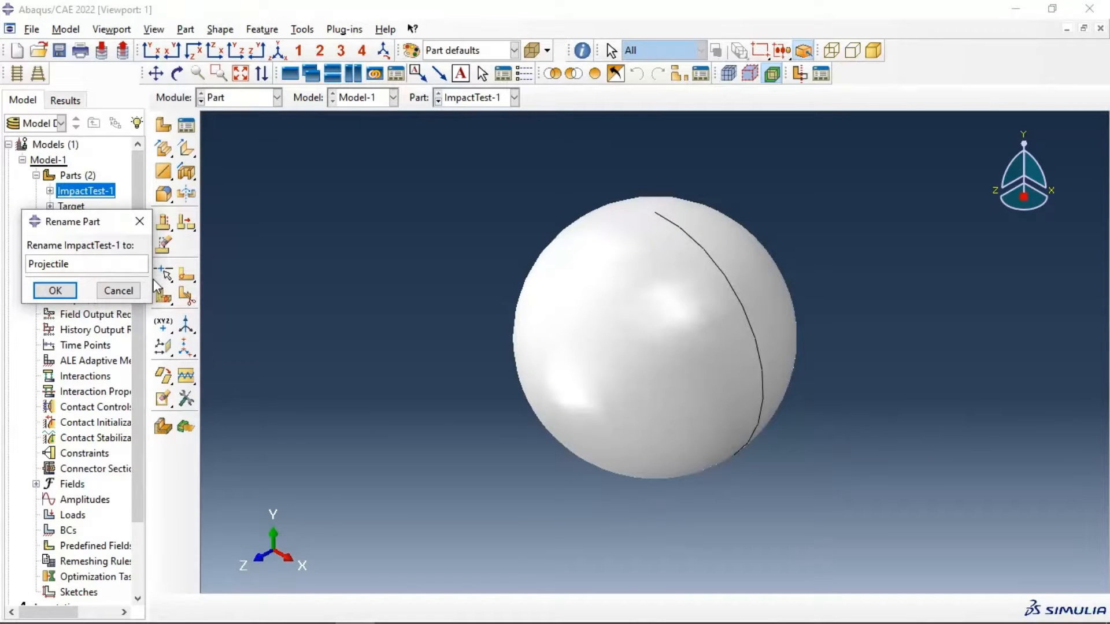
{"action": "left_click", "coordinate": [55, 290]}
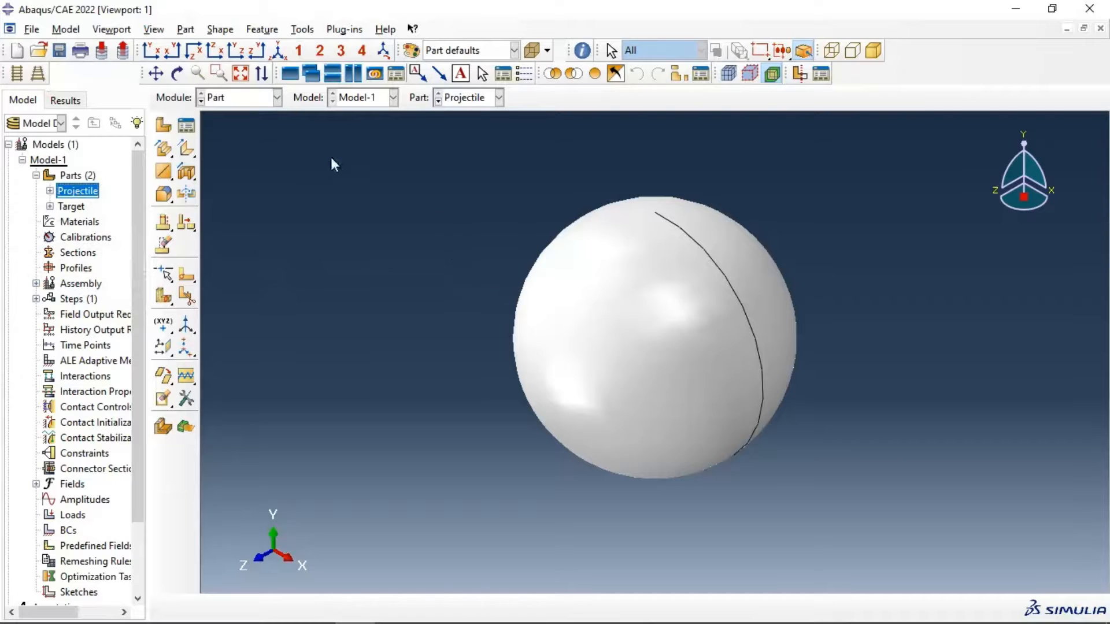
- Create dependent instances of the Projectile and Target parts in the assembly and check how they are positioned
{"action": "left_click", "coordinate": [242, 105]}
{"action": "left_click", "coordinate": [232, 144]}
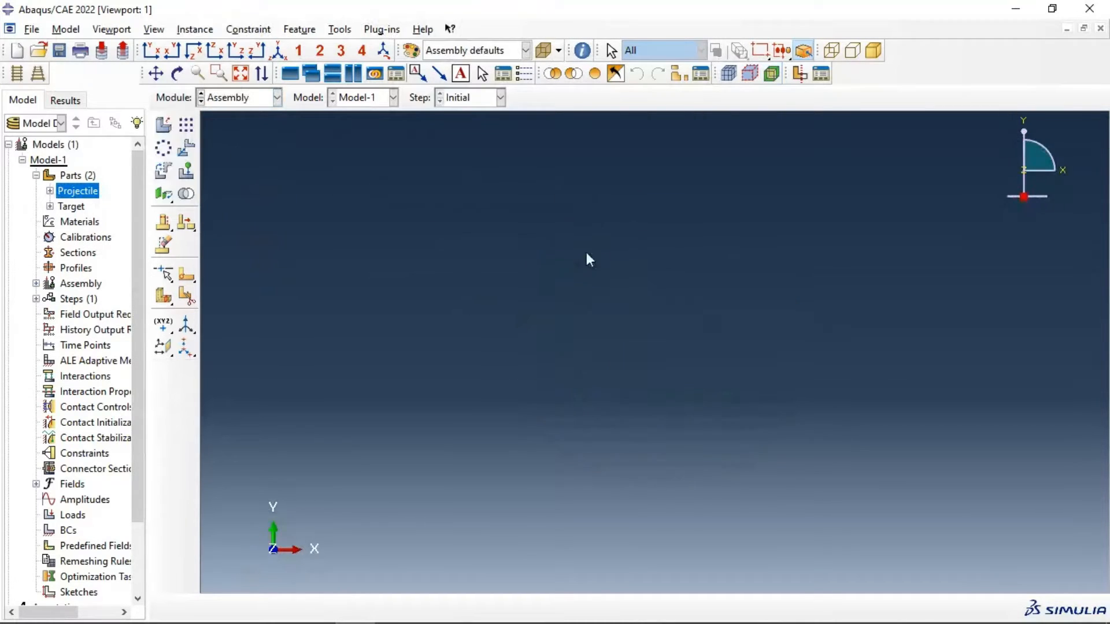
{"action": "left_click", "coordinate": [164, 124]}
{"action": "left_click", "coordinate": [91, 167]}
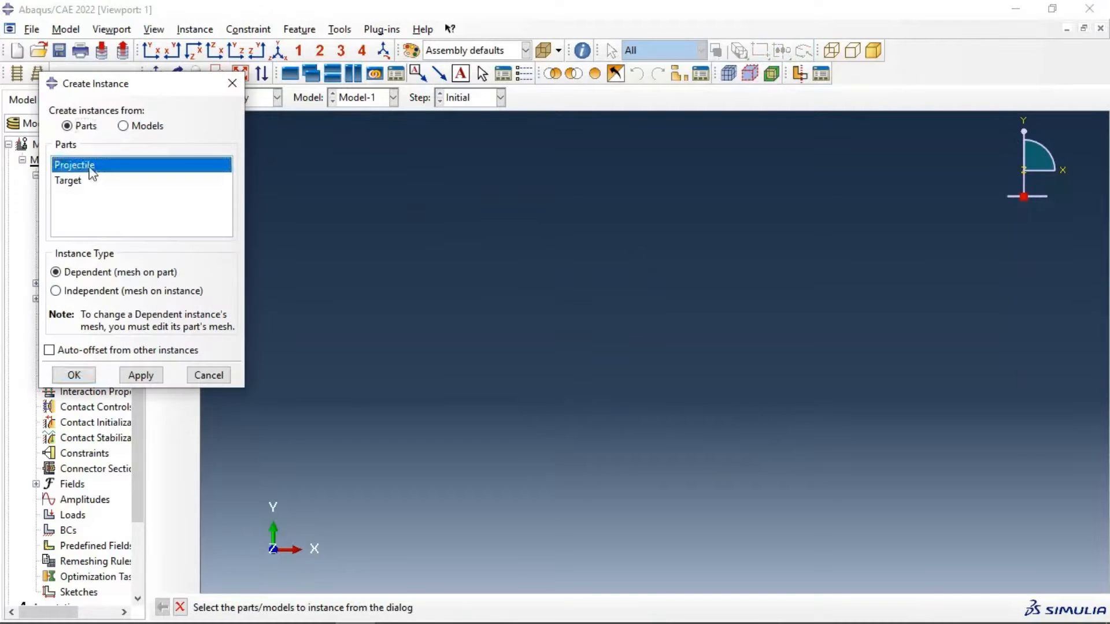
{"action": "left_click", "coordinate": [140, 375]}
{"action": "left_click", "coordinate": [207, 375]}
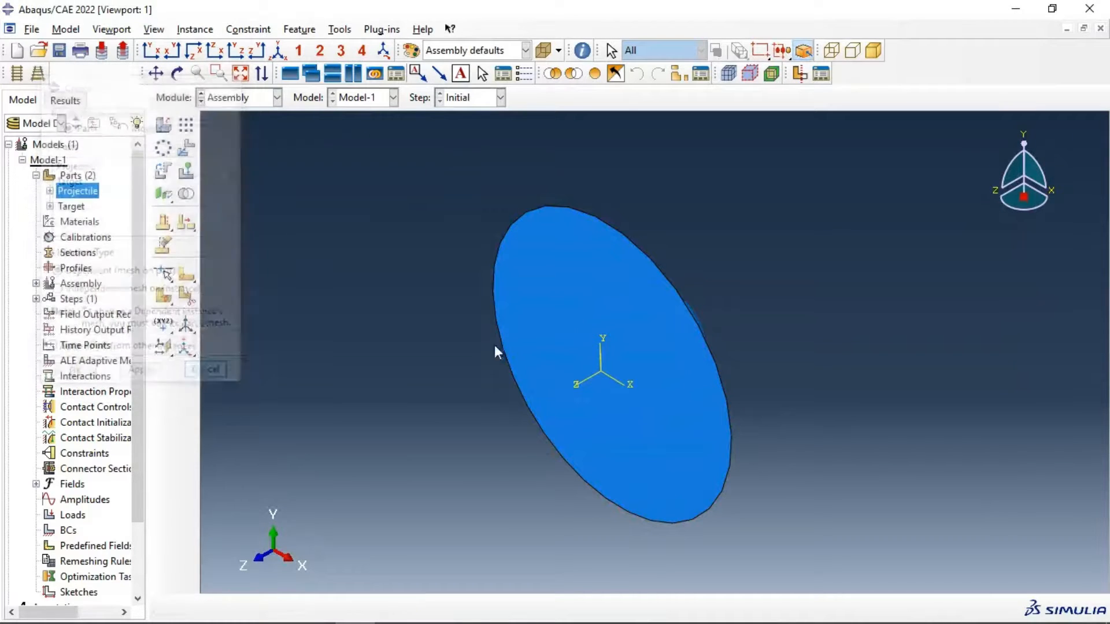
{"action": "left_click_drag", "start_coordinate": [773, 328], "coordinate": [662, 269], "text": "ctrl+alt"}
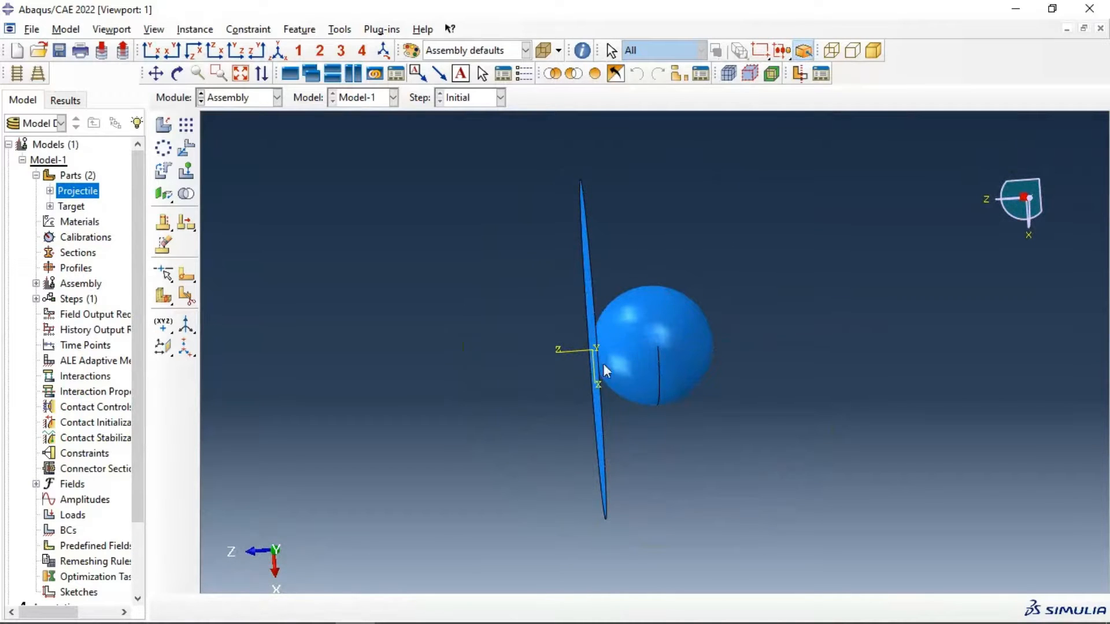
{"action": "left_click_drag", "start_coordinate": [602, 363], "coordinate": [522, 251], "text": "ctrl+alt"}
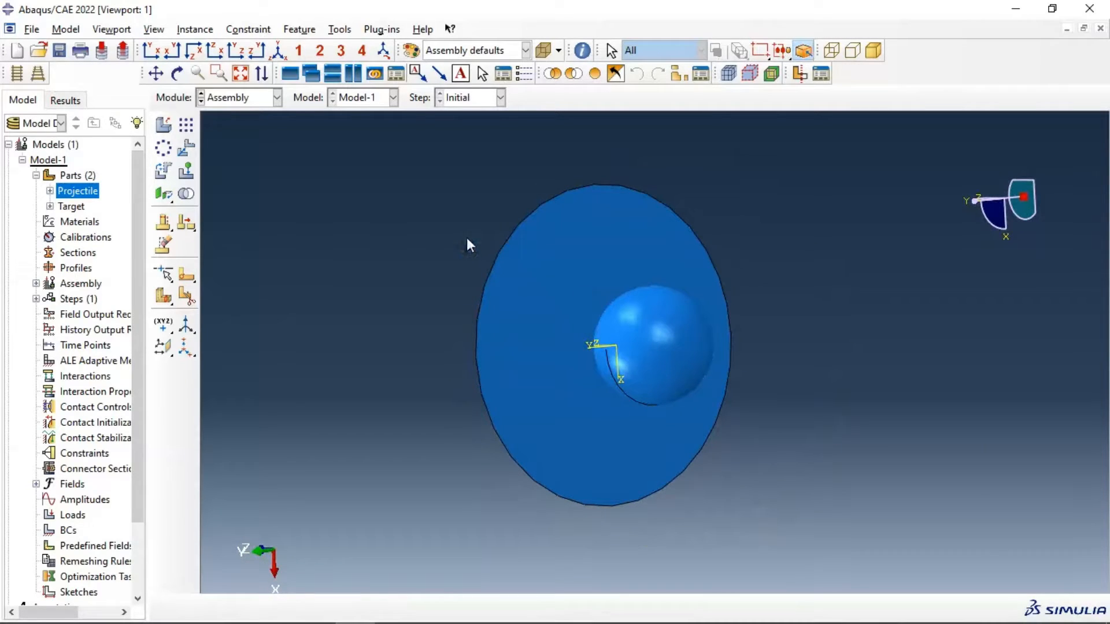
- Start a new material in the Property module and name it Steel
{"action": "left_click", "coordinate": [241, 97]}
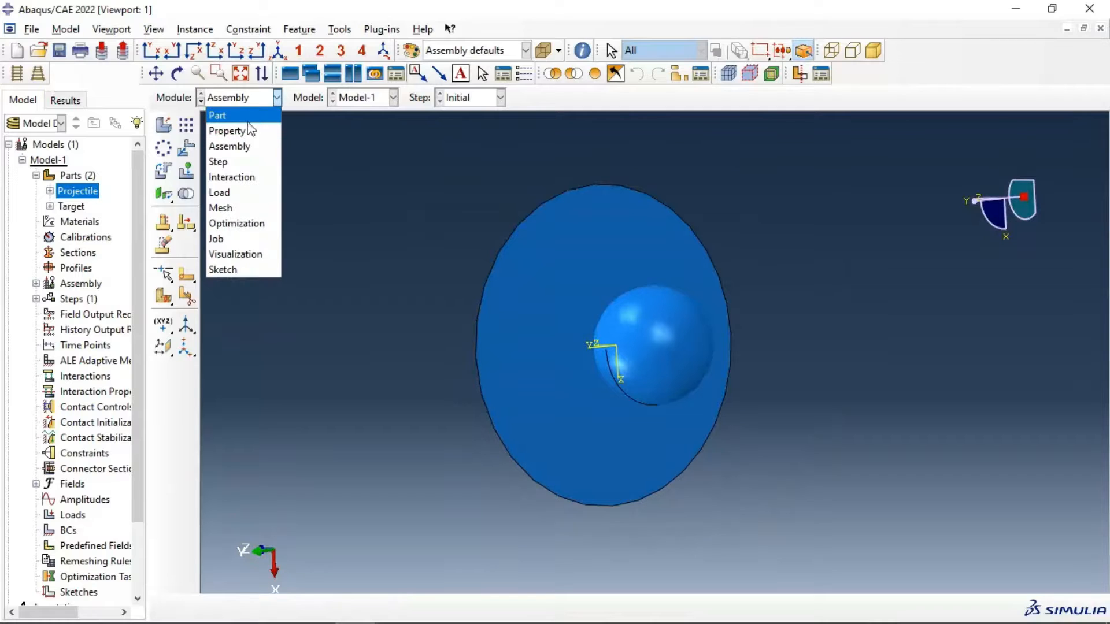
{"action": "left_click", "coordinate": [219, 129]}
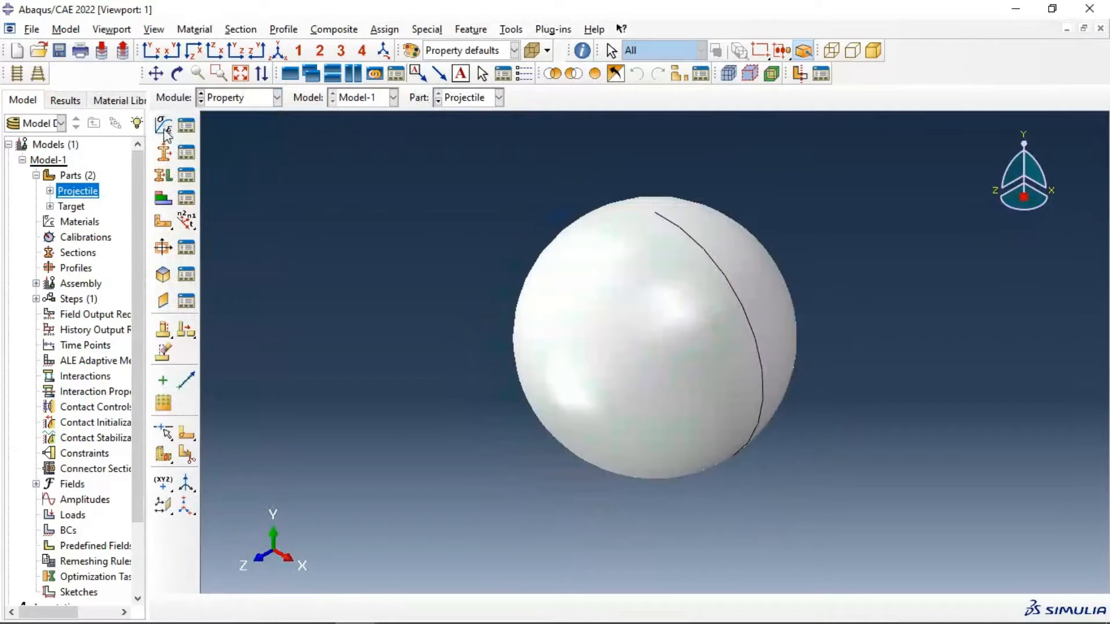
{"action": "left_click", "coordinate": [164, 126]}
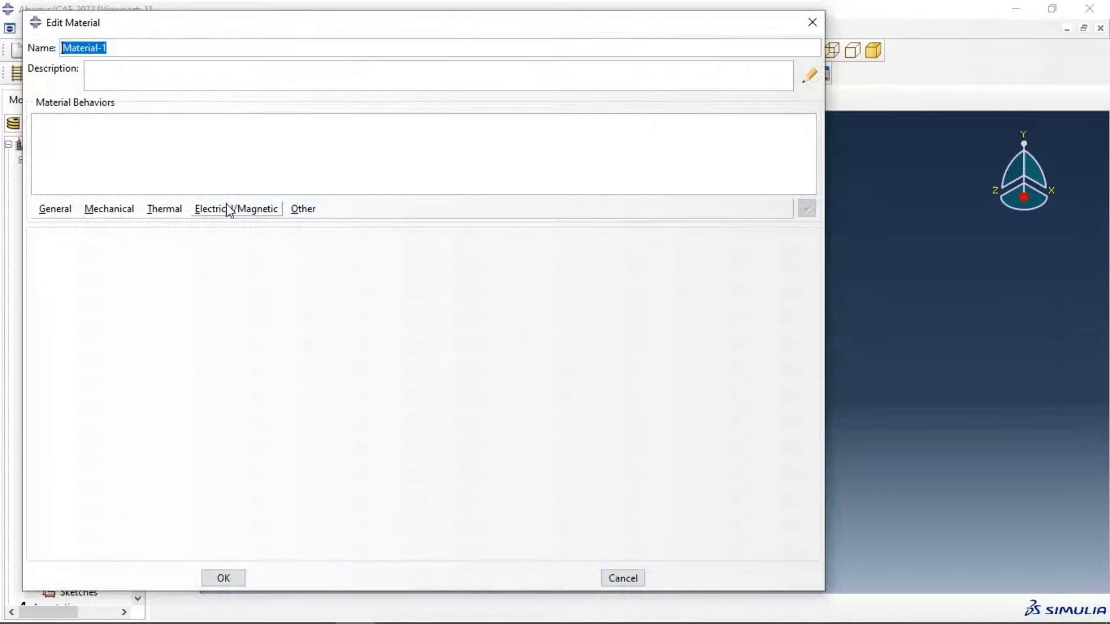
{"action": "type", "text": "Steel"}
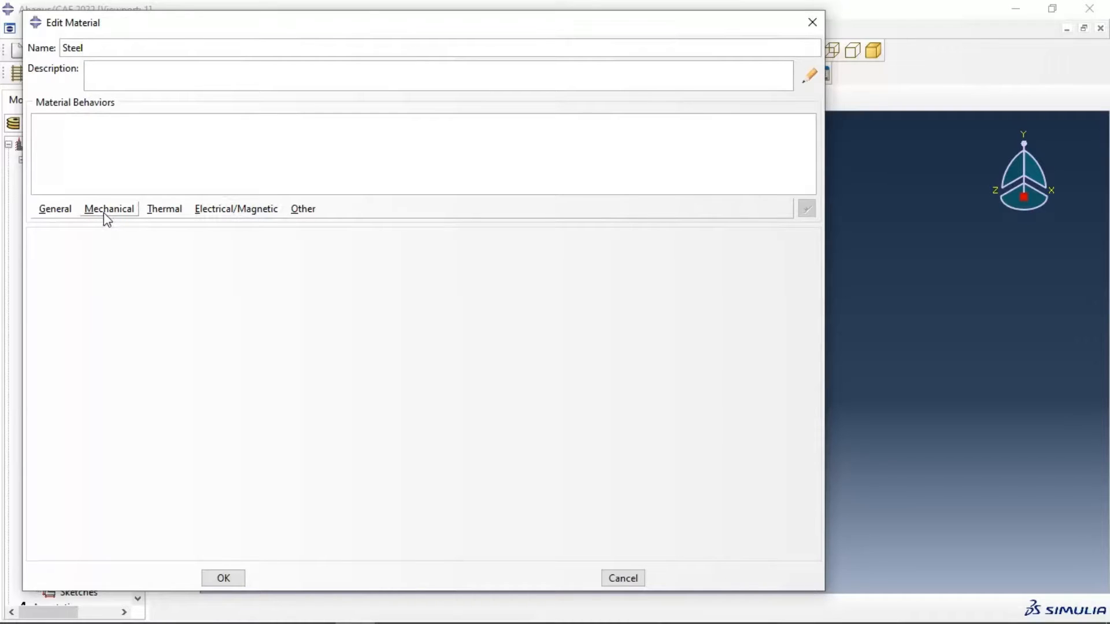
- Give Steel isotropic elastic behavior with a Young's modulus of 210000 and a Poisson's ratio of 0.3
{"action": "left_click", "coordinate": [108, 213]}
{"action": "mouse_move", "coordinate": [115, 226]}
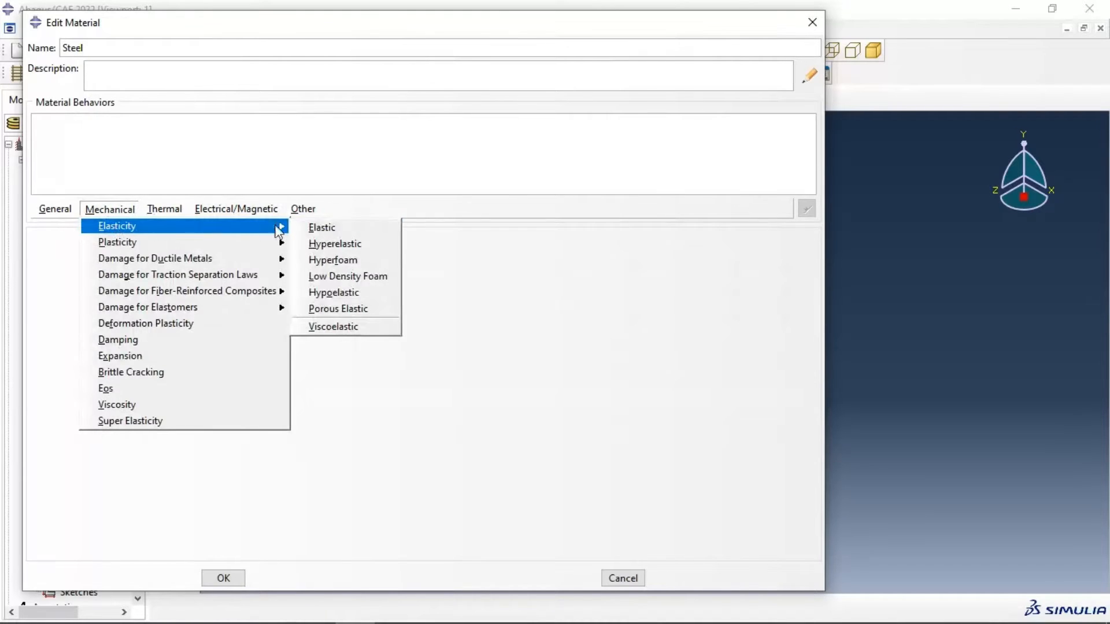
{"action": "left_click", "coordinate": [321, 225]}
{"action": "left_click", "coordinate": [94, 430]}
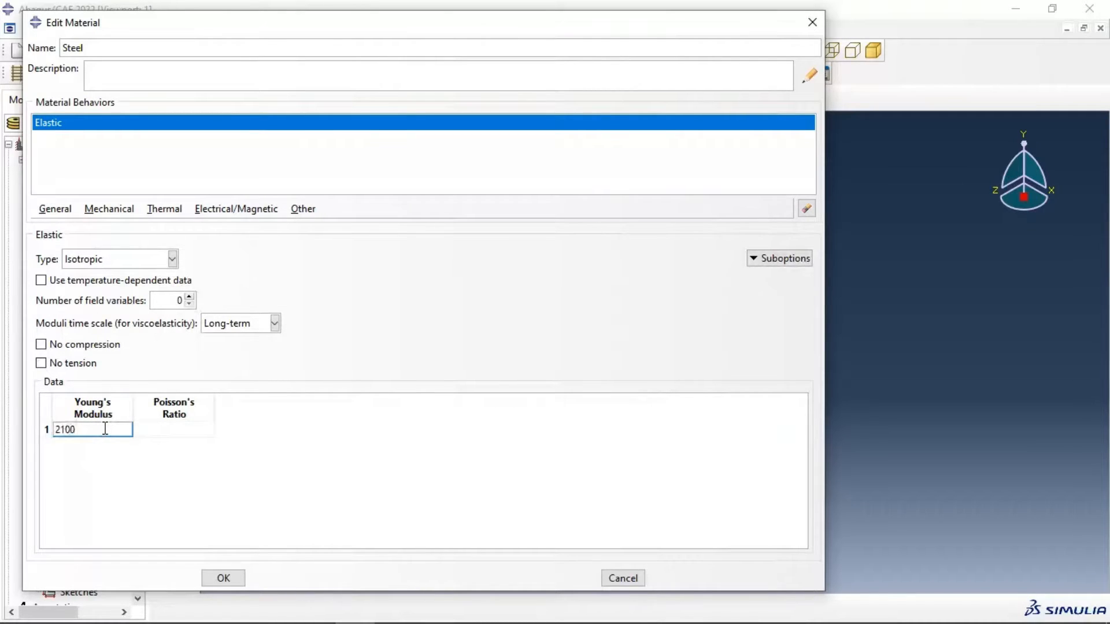
{"action": "type", "text": "210000"}
{"action": "key", "text": "Tab"}
{"action": "type", "text": "0"}
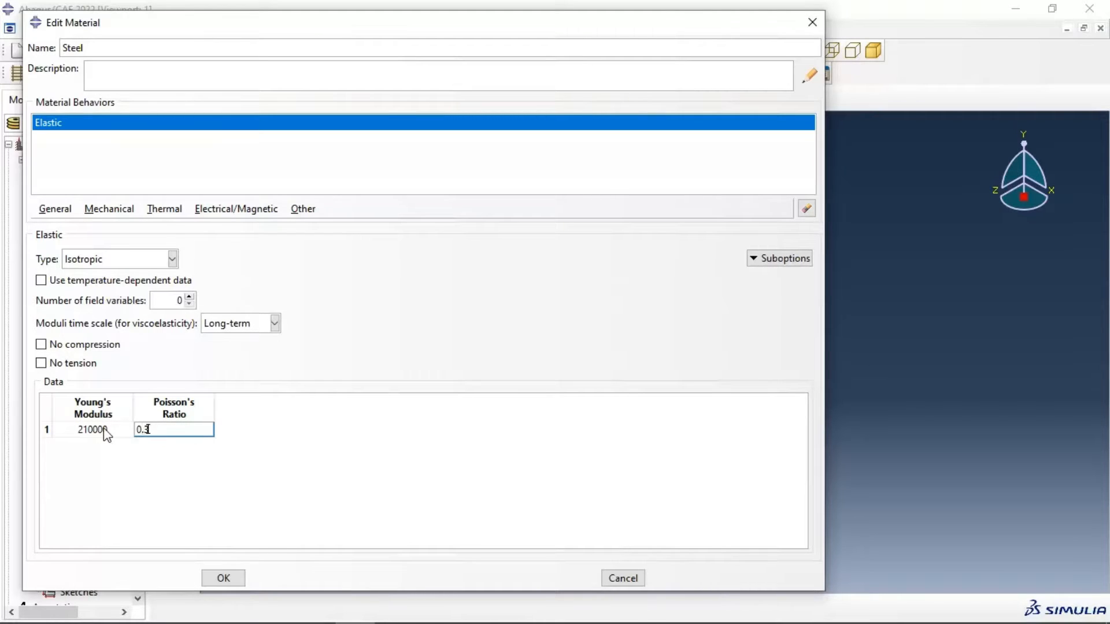
- Add a uniform Density behavior to Steel and try to save it with a mass density of "7.8 e-9"
{"action": "left_click", "coordinate": [47, 211]}
{"action": "left_click", "coordinate": [61, 224]}
{"action": "left_click", "coordinate": [97, 368]}
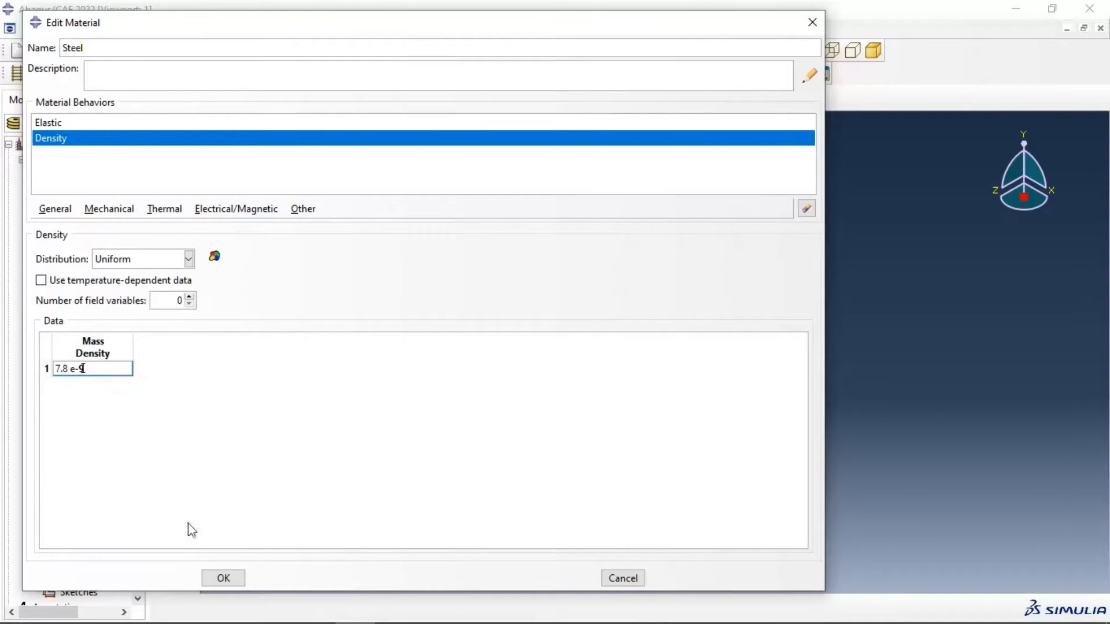
{"action": "left_click", "coordinate": [223, 580]}
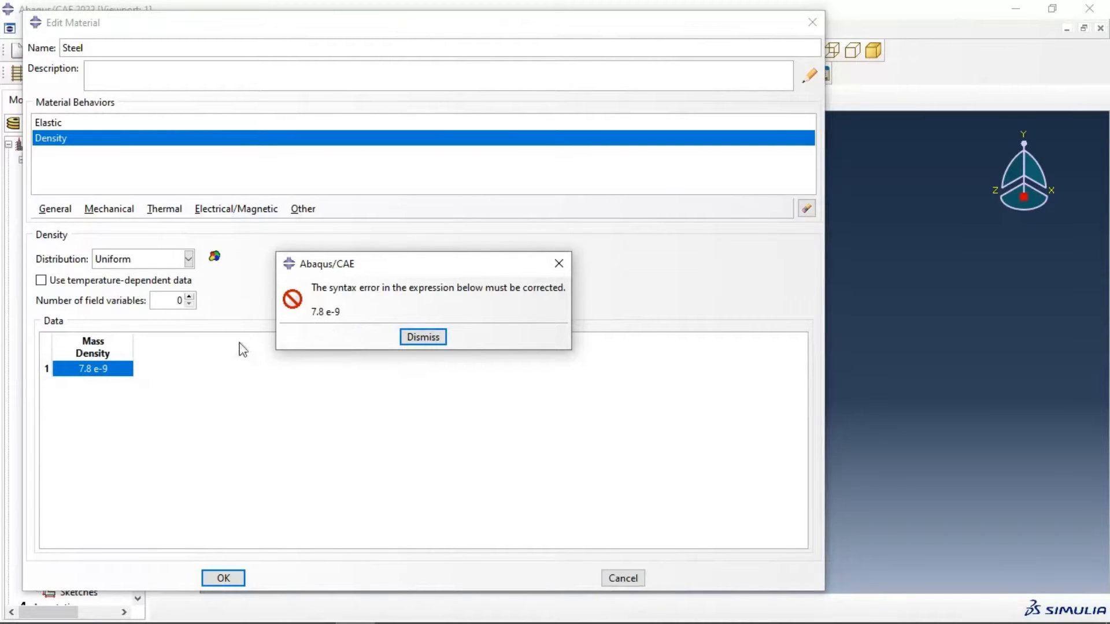
{"action": "left_click", "coordinate": [421, 342]}
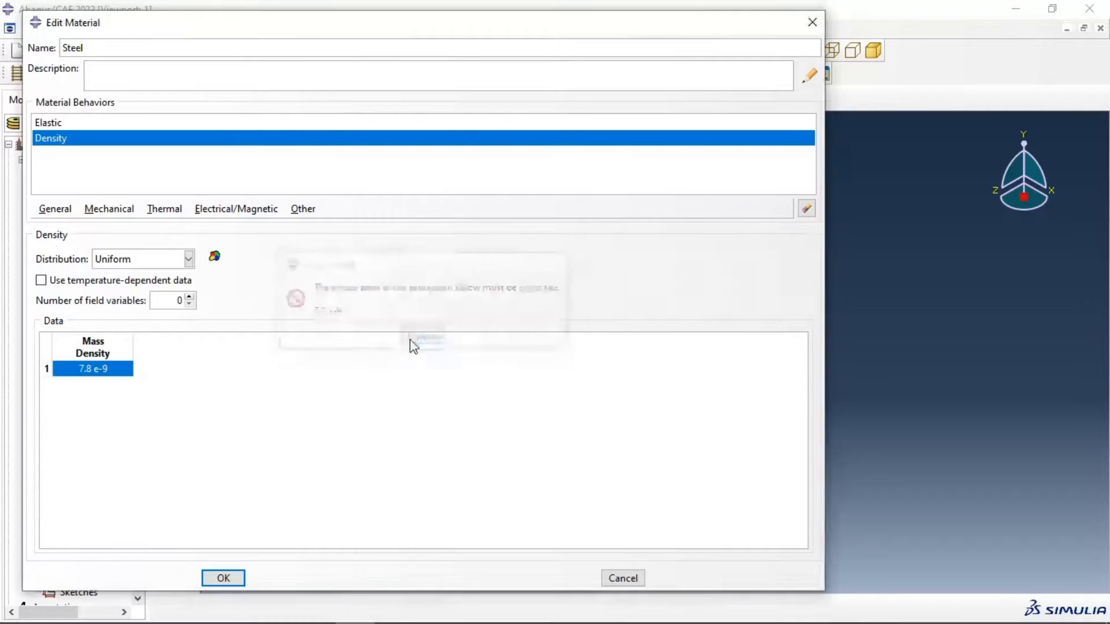
- Correct Steel's mass density entry to 7.8e-9 and save the material
{"action": "double_click", "coordinate": [92, 368]}
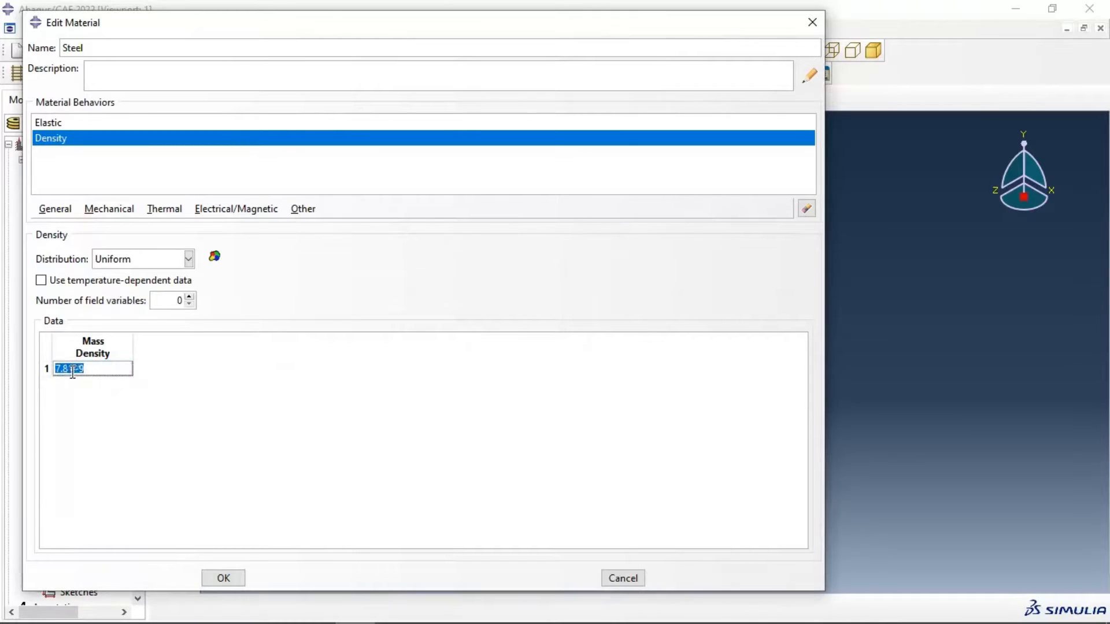
{"action": "left_click", "coordinate": [71, 369]}
{"action": "left_click_drag", "start_coordinate": [70, 369], "coordinate": [35, 369]}
{"action": "key", "text": "BackSpace"}
{"action": "type", "text": "7.8e-9"}
{"action": "left_click", "coordinate": [223, 578]}
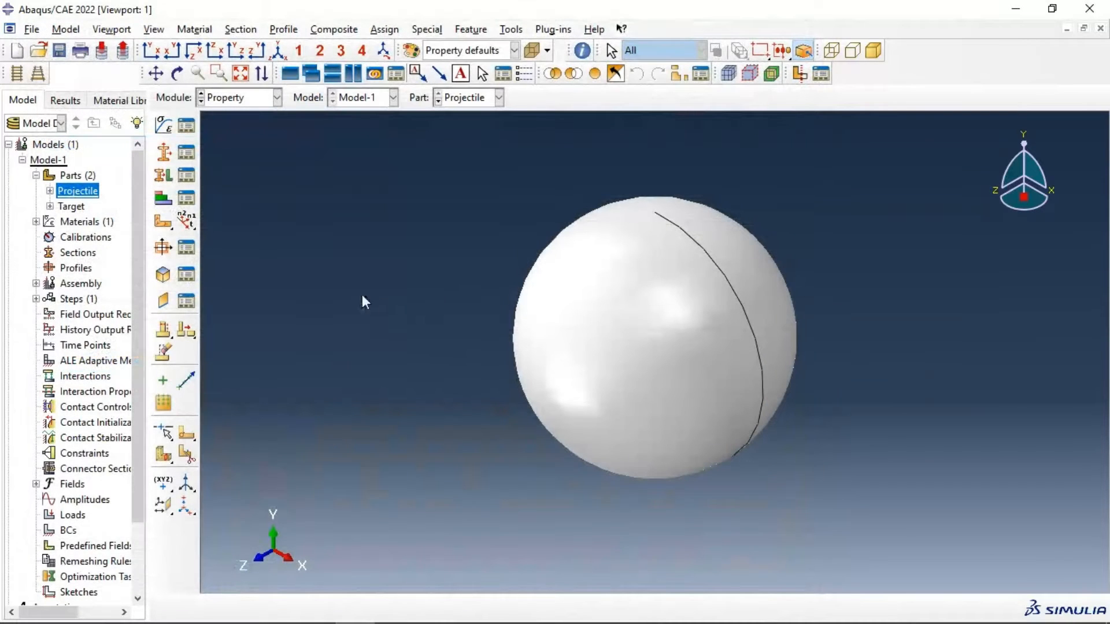
- Start a second material in the Material Manager and name it Alu
{"action": "left_click", "coordinate": [191, 127]}
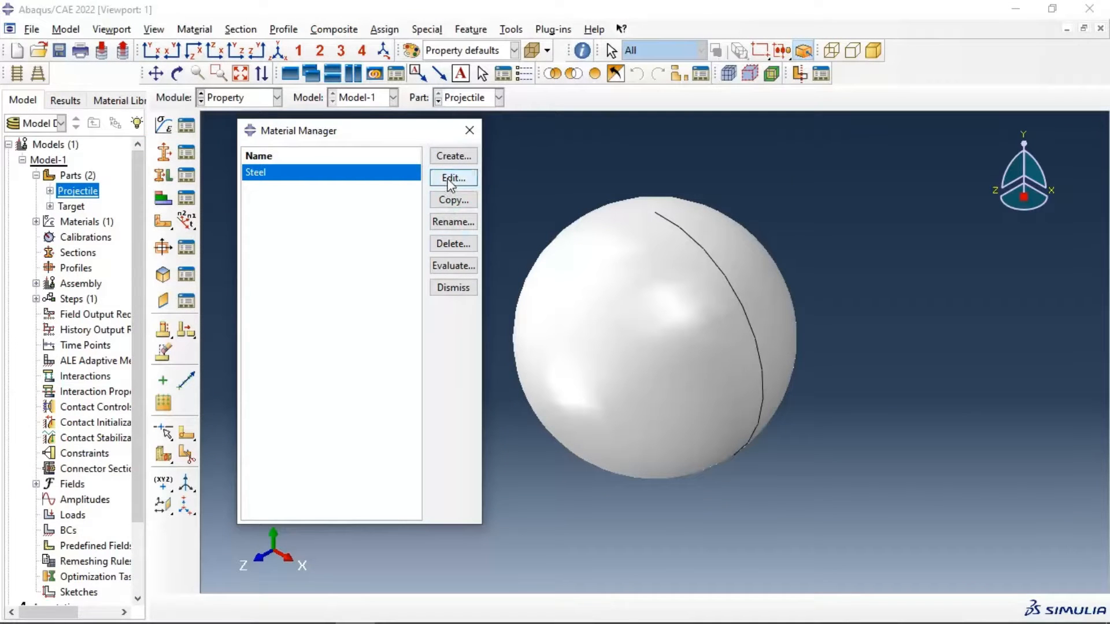
{"action": "left_click", "coordinate": [453, 156]}
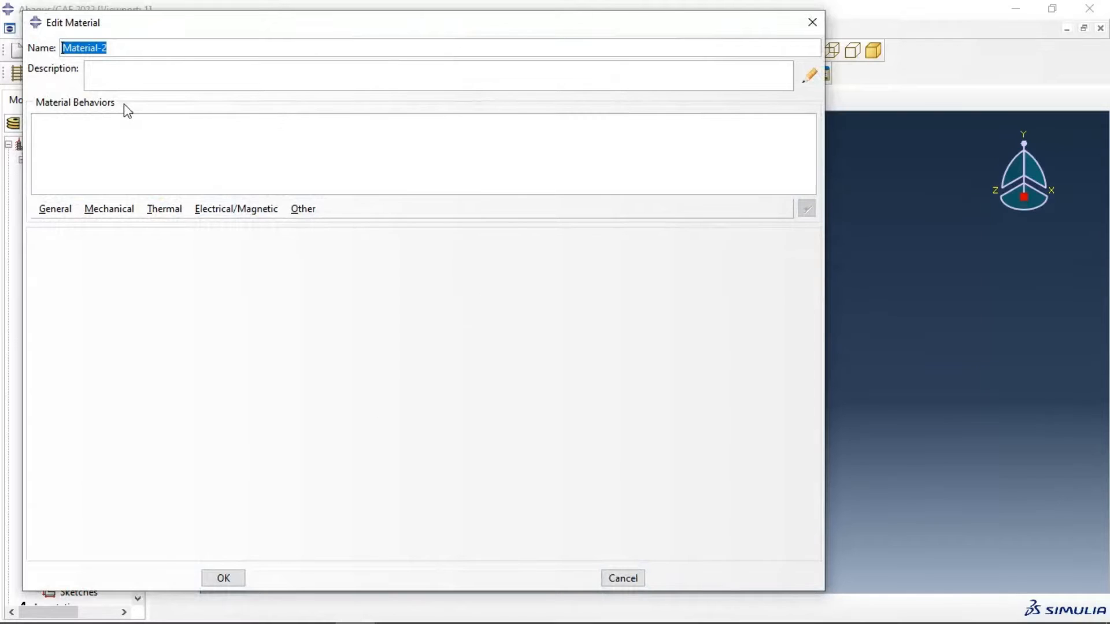
{"action": "type", "text": "Alu"}
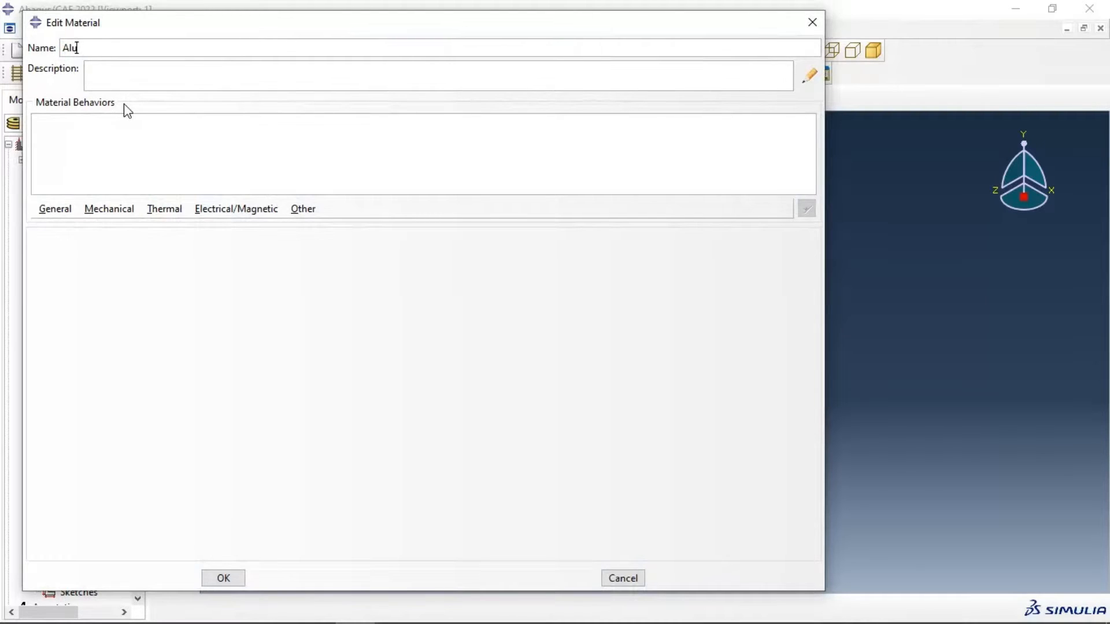
- Give Alu isotropic elastic behavior with a Young's modulus of 72e3 and a Poisson's ratio of 0.7
{"action": "left_click", "coordinate": [110, 209]}
{"action": "mouse_move", "coordinate": [118, 228]}
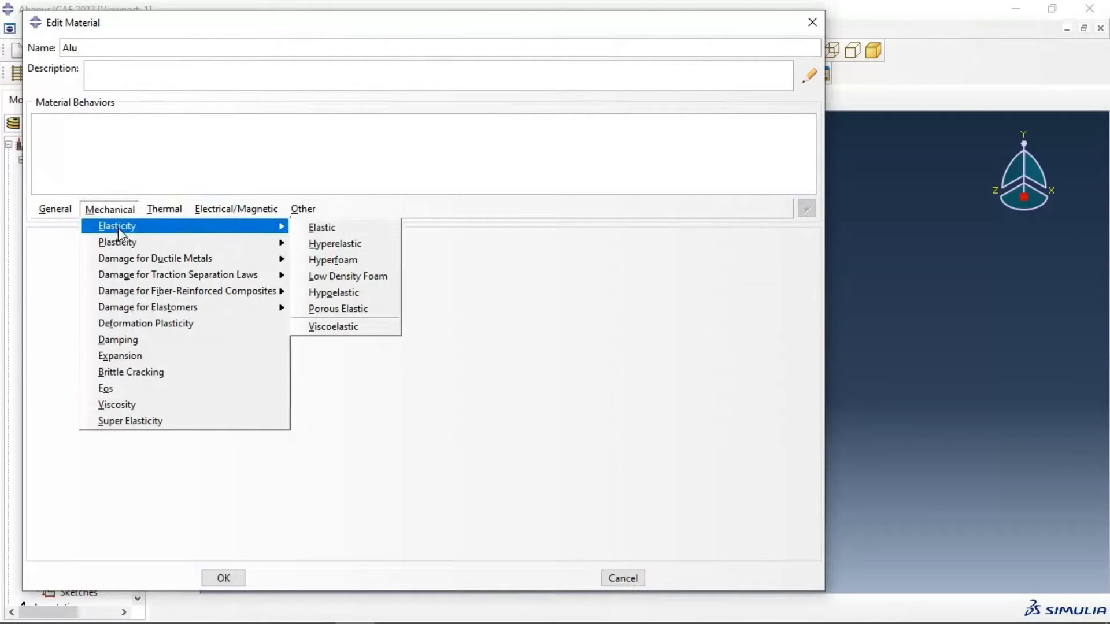
{"action": "left_click", "coordinate": [322, 227]}
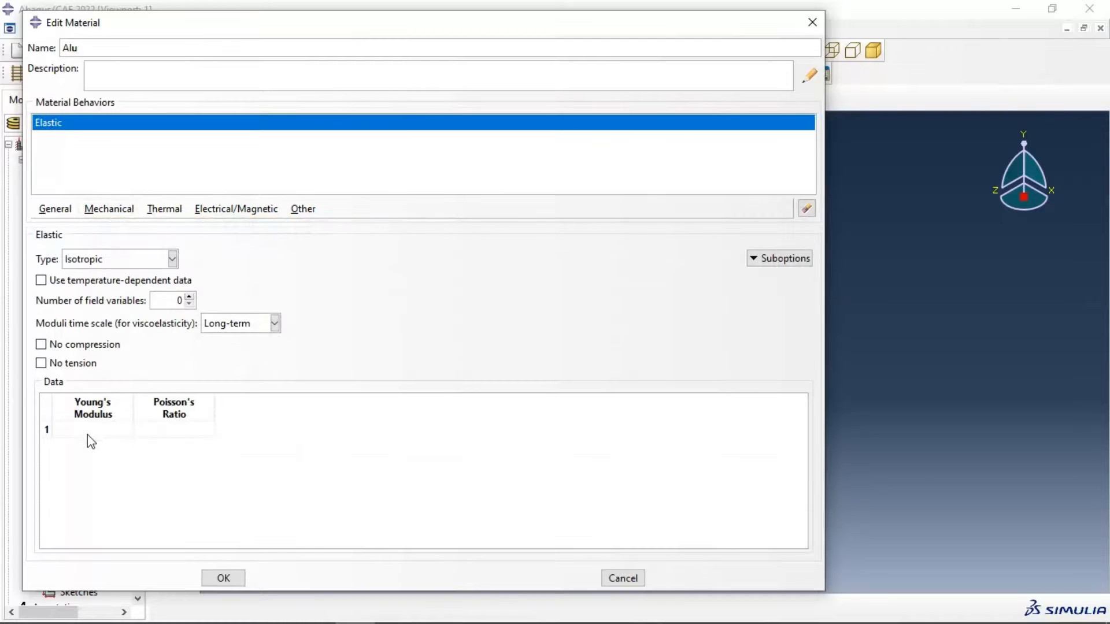
{"action": "left_click", "coordinate": [90, 431]}
{"action": "type", "text": "72e3"}
{"action": "key", "text": "Tab"}
- Add a uniform Density behavior to Alu with a mass density of 2.5E-9
{"action": "left_click", "coordinate": [51, 211]}
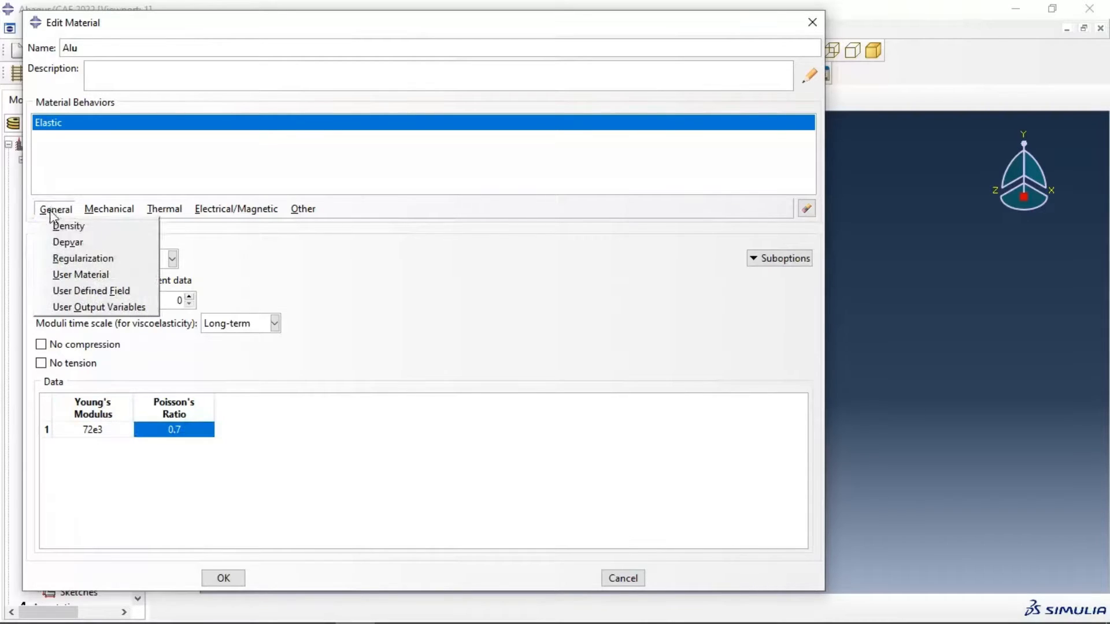
{"action": "left_click", "coordinate": [57, 228]}
{"action": "left_click", "coordinate": [84, 369]}
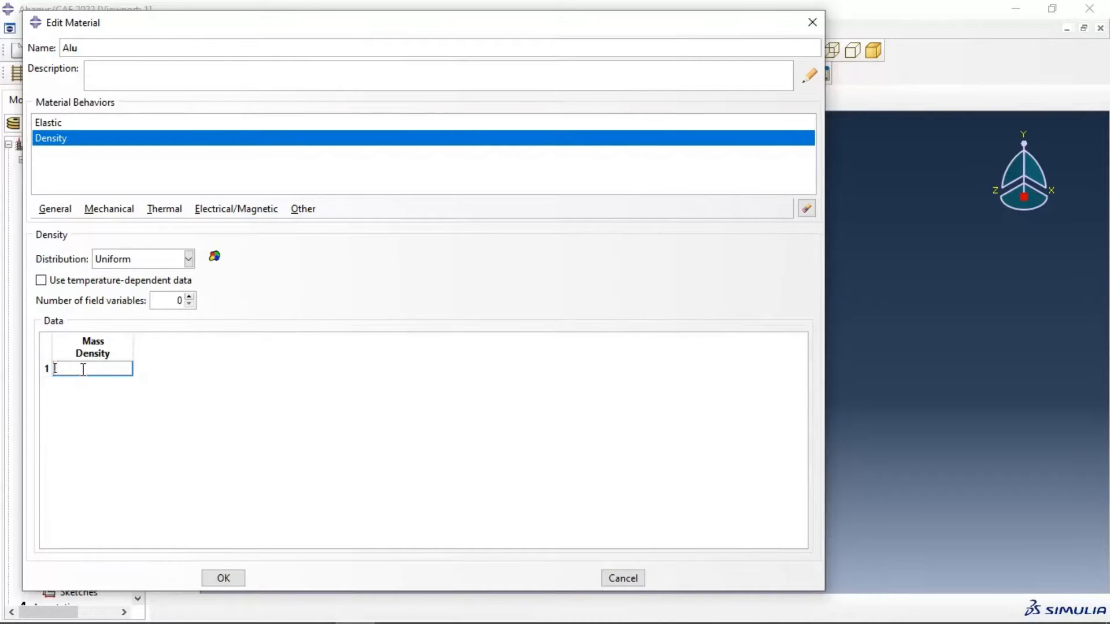
{"action": "type", "text": "2.5E-9"}
- Add isotropic plasticity to Alu with yield stress 100 at plastic strain 0 and 110 at plastic strain 0.05
{"action": "left_click", "coordinate": [108, 209]}
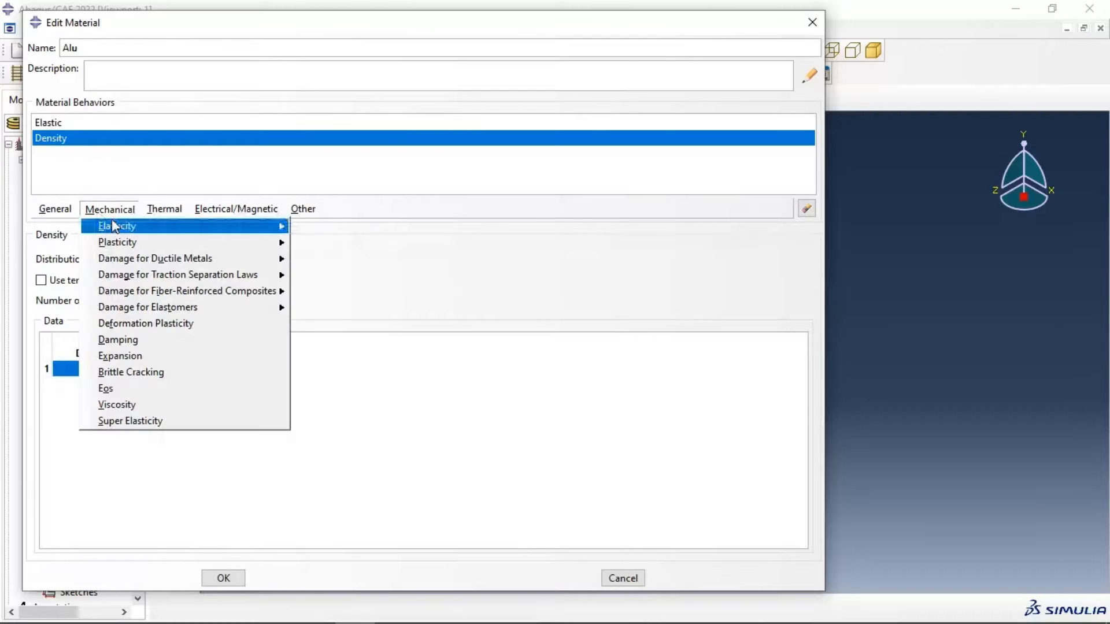
{"action": "mouse_move", "coordinate": [125, 245]}
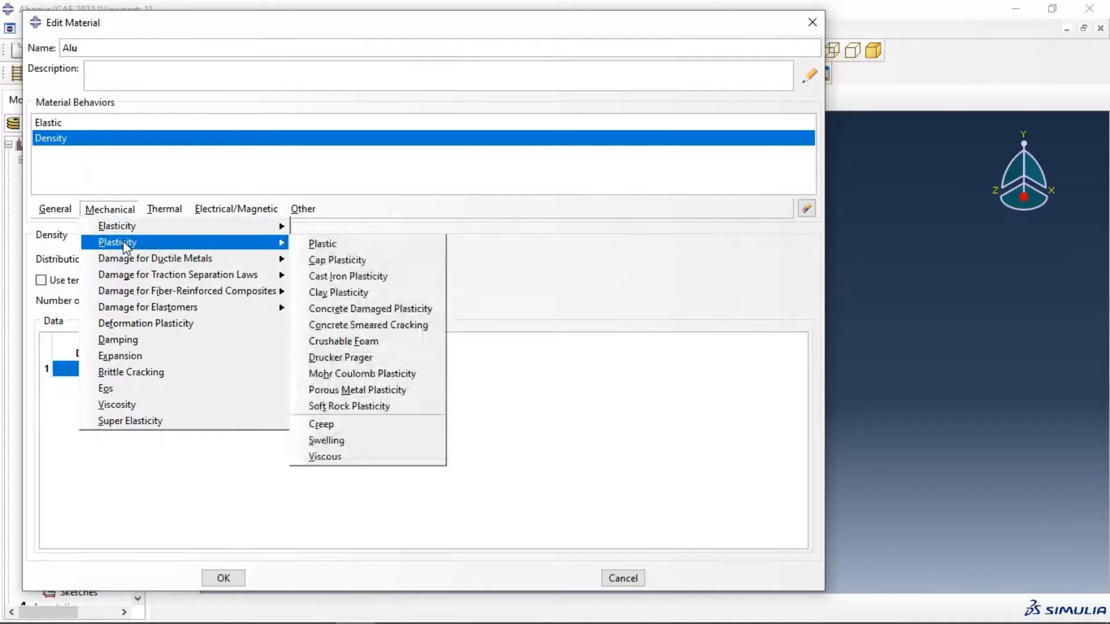
{"action": "left_click", "coordinate": [322, 244]}
{"action": "double_click", "coordinate": [105, 409]}
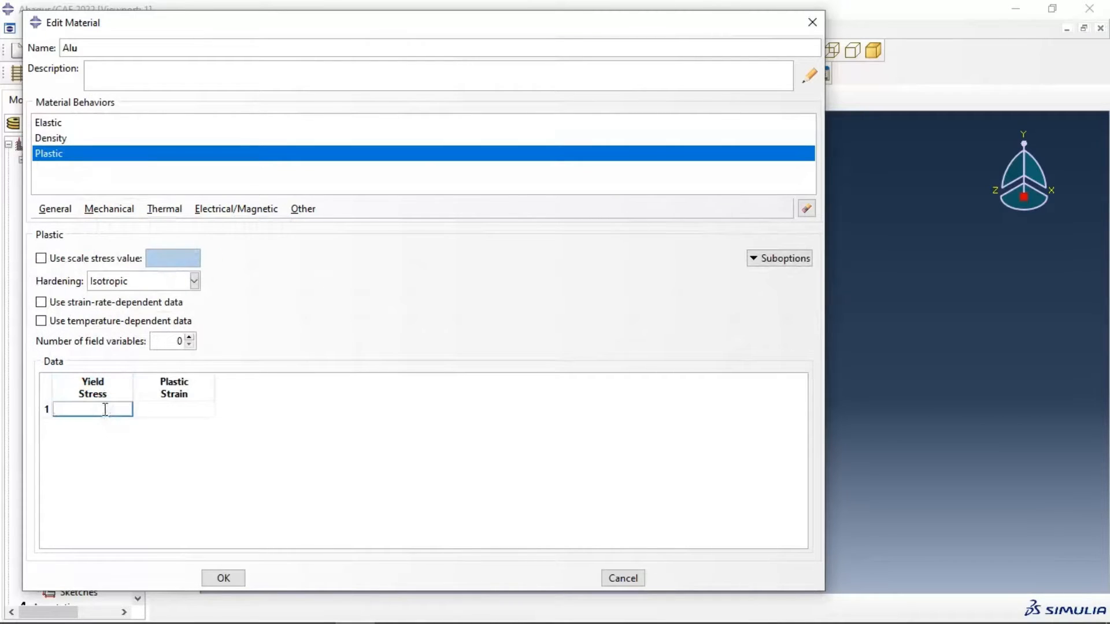
{"action": "type", "text": "100"}
{"action": "key", "text": "Tab"}
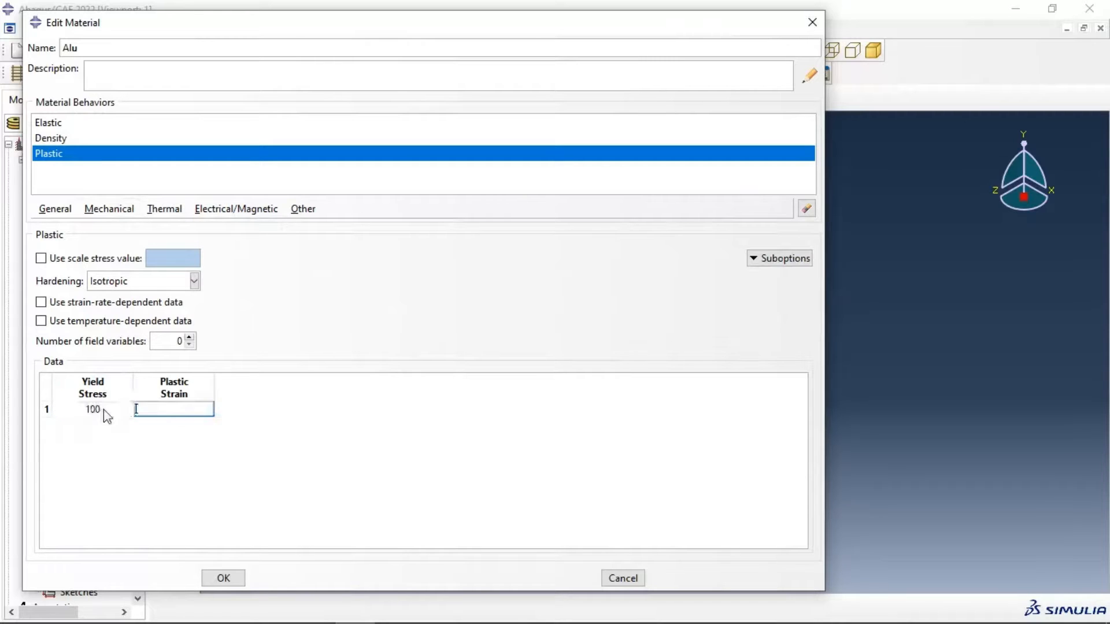
{"action": "type", "text": "0"}
{"action": "key", "text": "Tab"}
{"action": "type", "text": "110"}
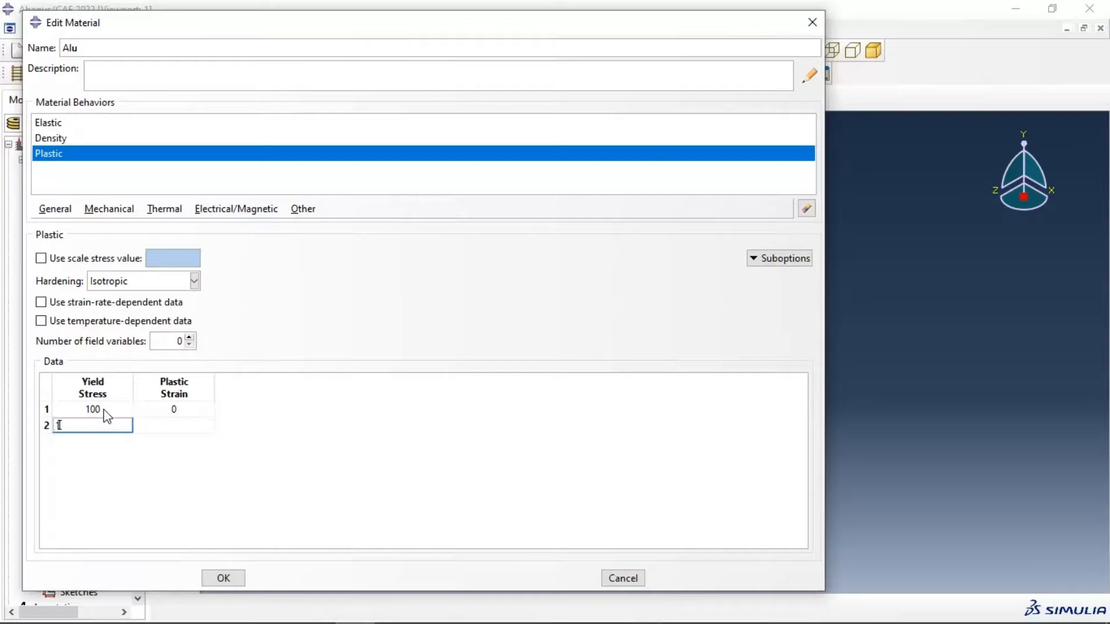
{"action": "key", "text": "Tab"}
{"action": "type", "text": "0.05"}
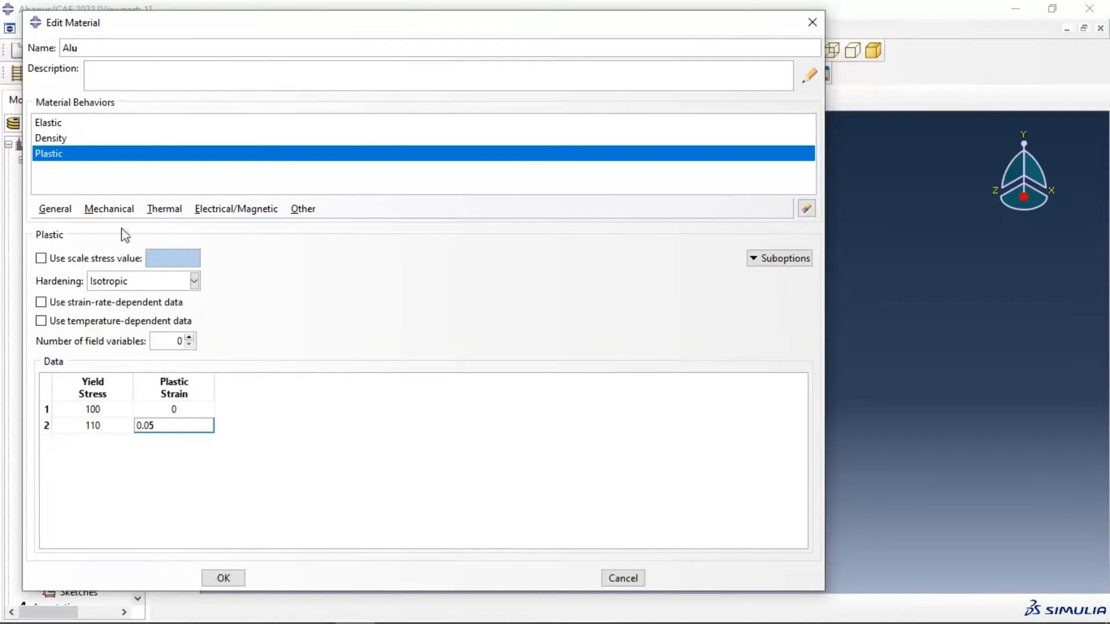
- Add Ductile Damage to Alu with fracture strain 0.001, stress triaxiality 0 and strain rate 0
{"action": "left_click", "coordinate": [109, 208]}
{"action": "mouse_move", "coordinate": [150, 258]}
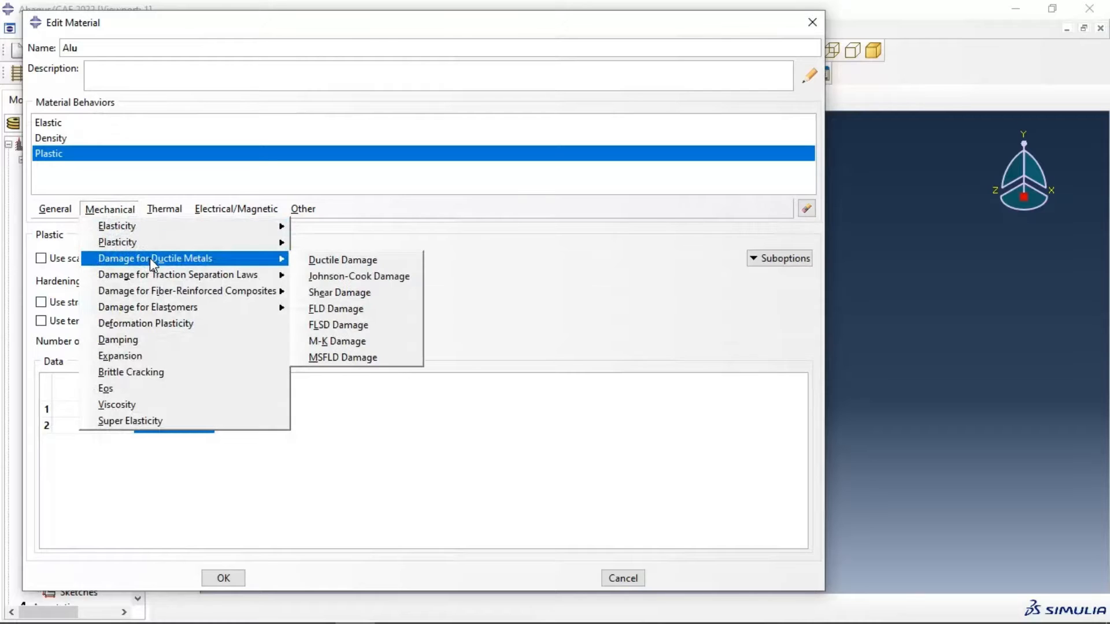
{"action": "left_click", "coordinate": [320, 262]}
{"action": "left_click", "coordinate": [107, 335]}
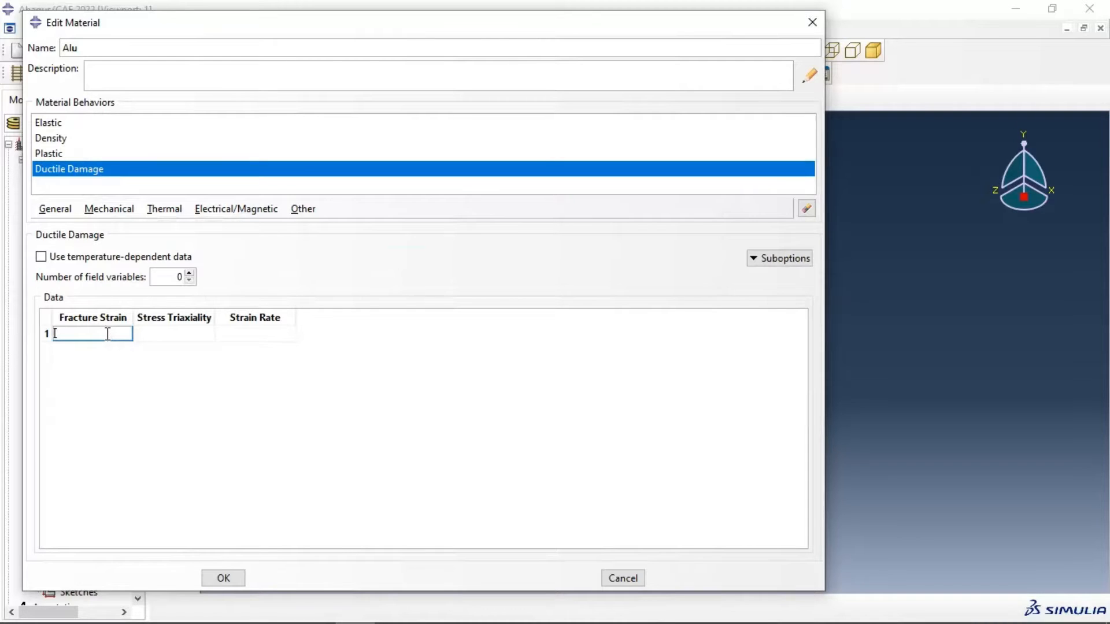
{"action": "type", "text": "0.001"}
{"action": "key", "text": "Tab"}
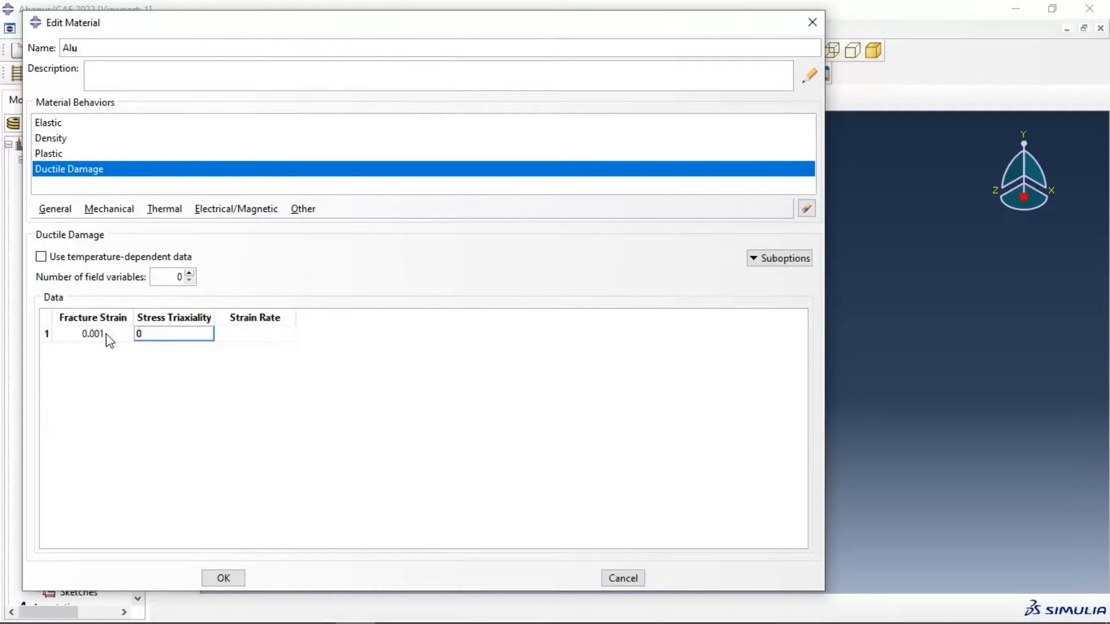
{"action": "key", "text": "Tab"}
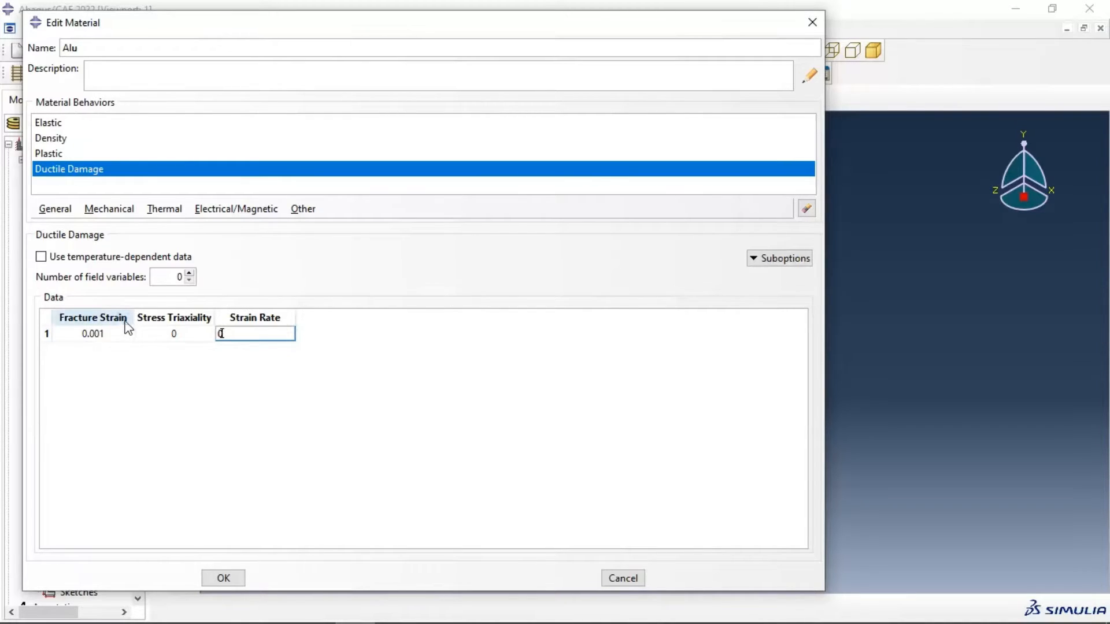
{"action": "type", "text": "0"}
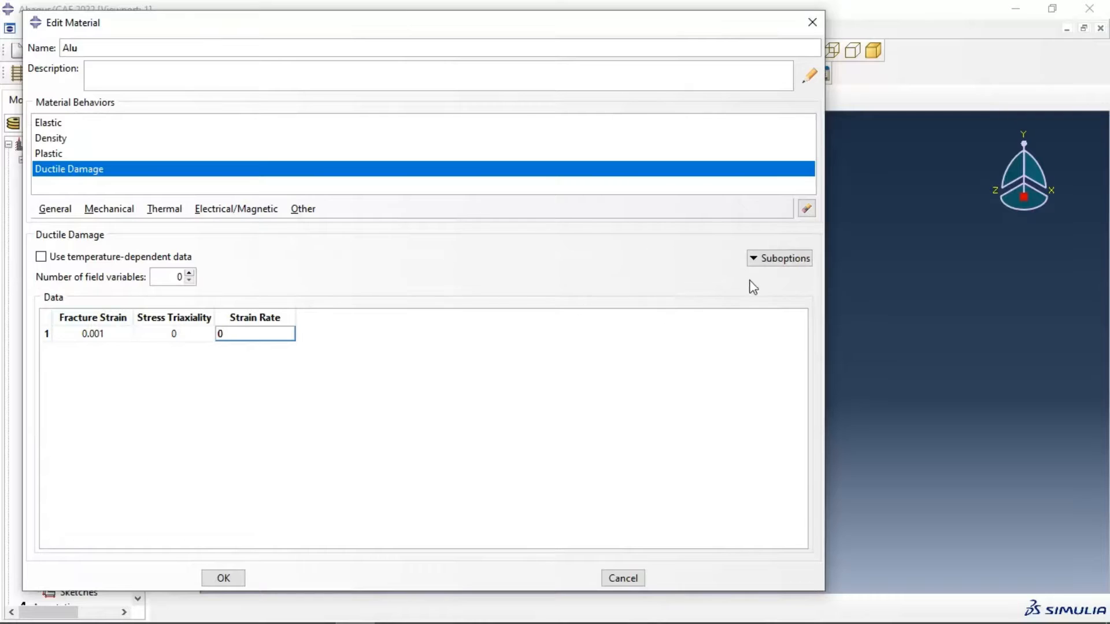
- Add displacement-type Damage Evolution to Alu's ductile damage with a displacement at failure of 0.2, and save the material
{"action": "left_click", "coordinate": [779, 259]}
{"action": "left_click", "coordinate": [786, 278]}
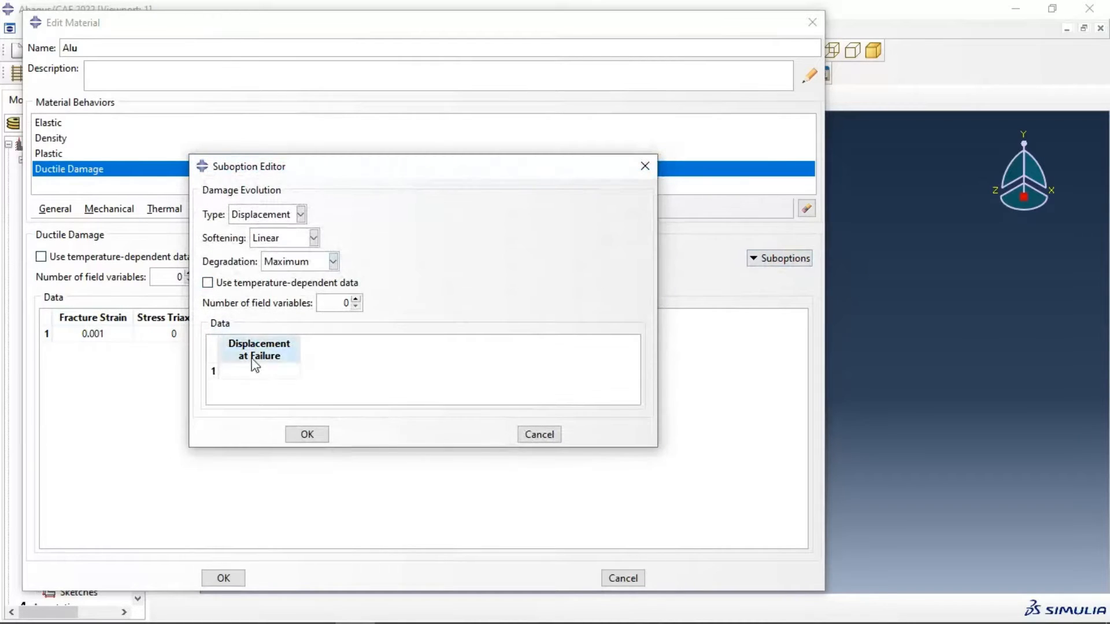
{"action": "left_click", "coordinate": [253, 372]}
{"action": "type", "text": "0"}
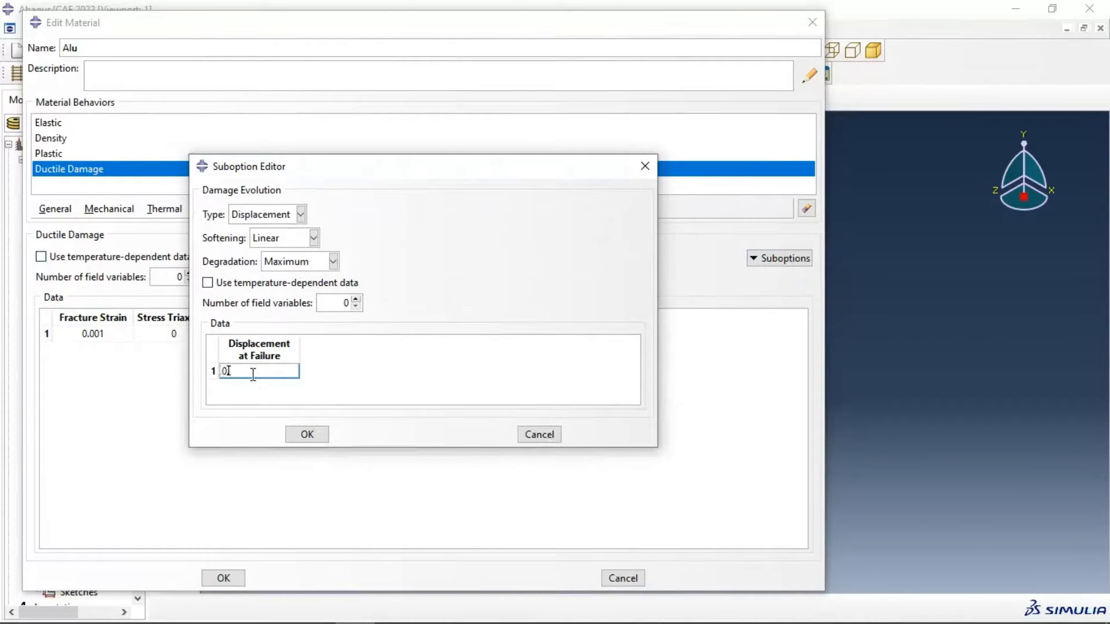
{"action": "type", "text": ".2"}
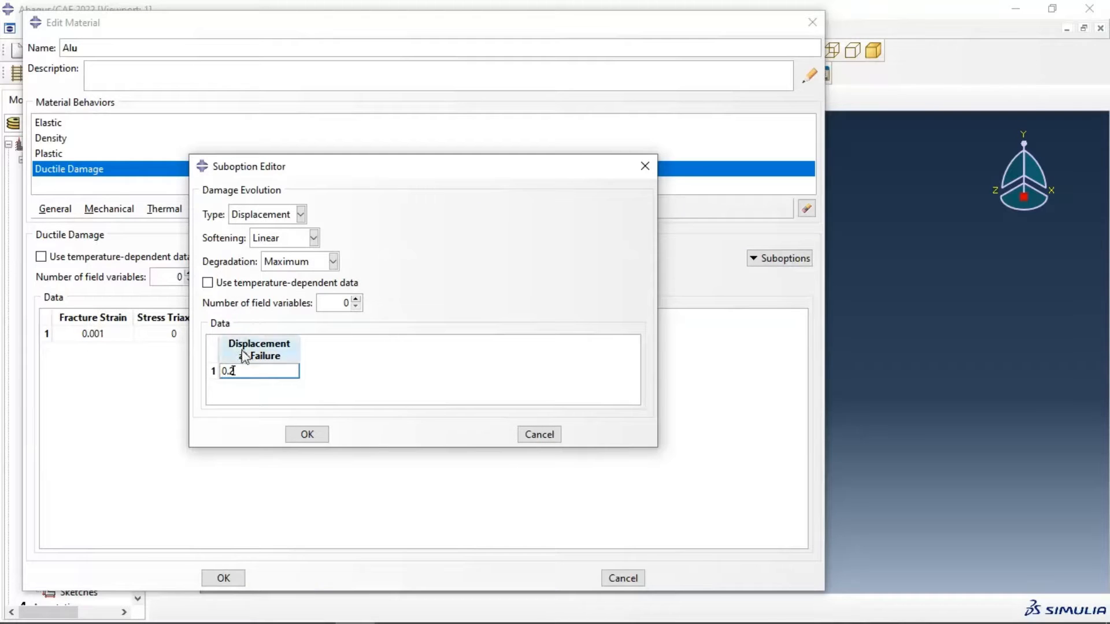
{"action": "left_click", "coordinate": [314, 438]}
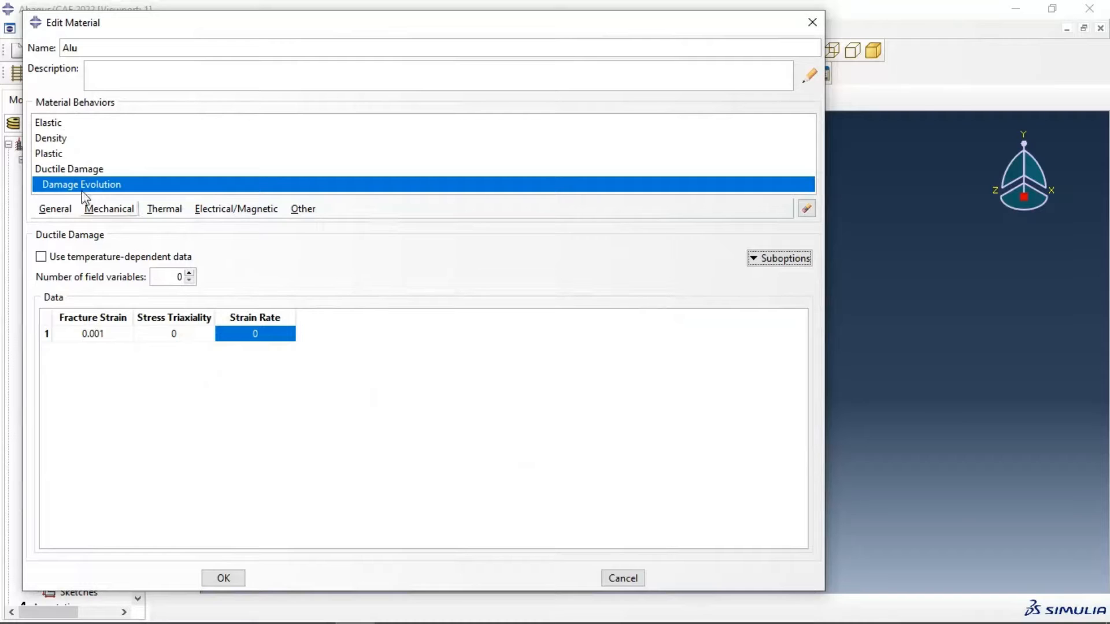
{"action": "left_click", "coordinate": [230, 579]}
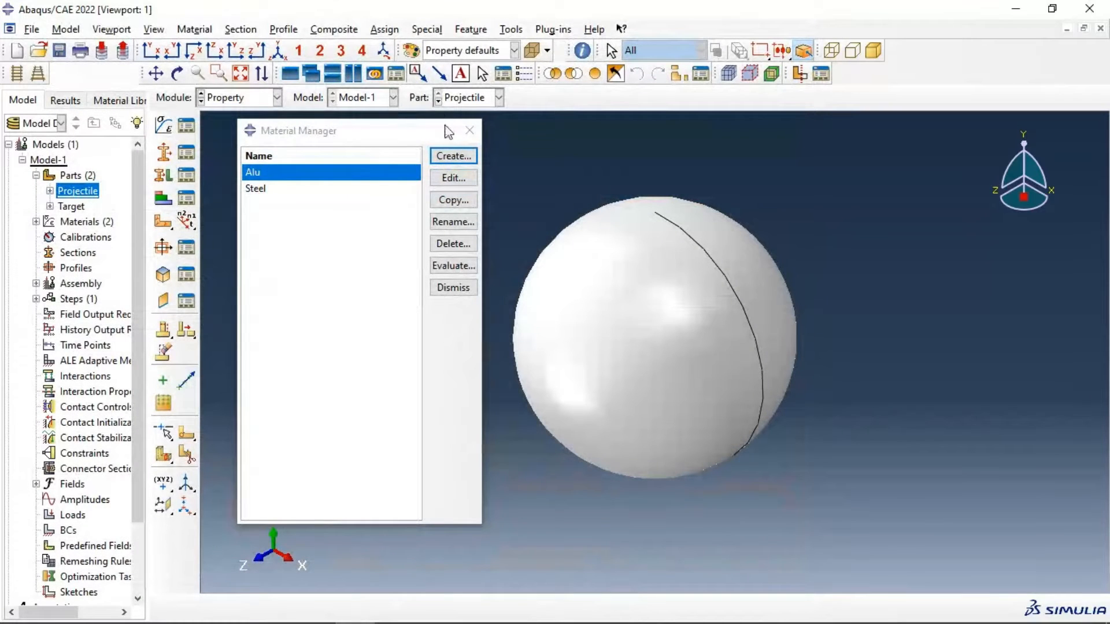
{"action": "left_click", "coordinate": [469, 130]}
- Create a solid homogeneous section named Section-Steel that uses the Steel material
{"action": "left_click", "coordinate": [164, 152]}
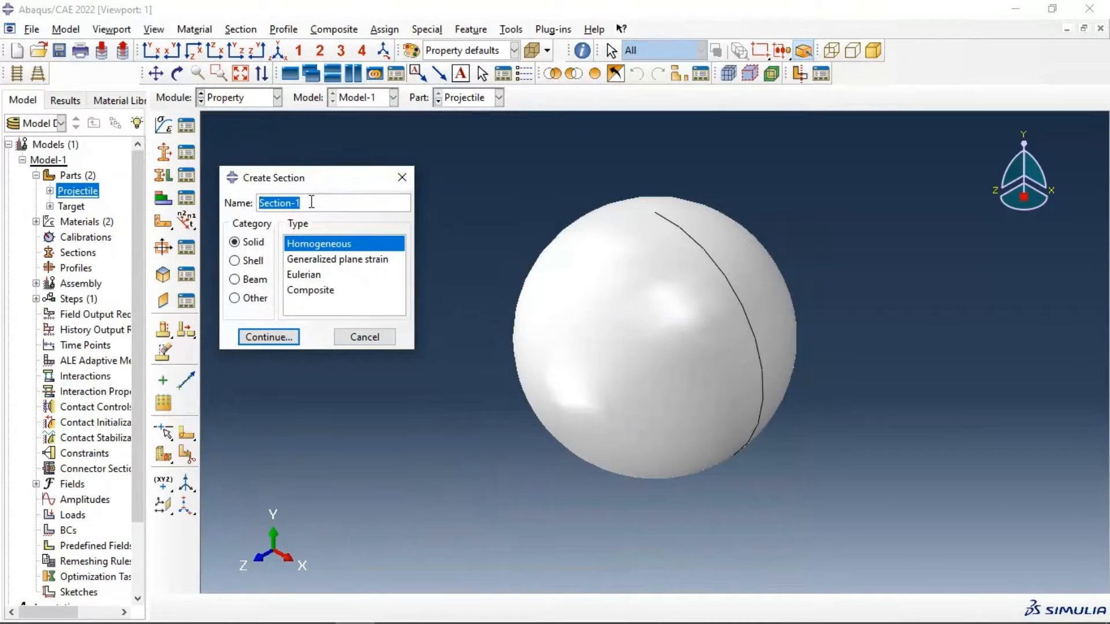
{"action": "left_click", "coordinate": [311, 202]}
{"action": "type", "text": "Steel"}
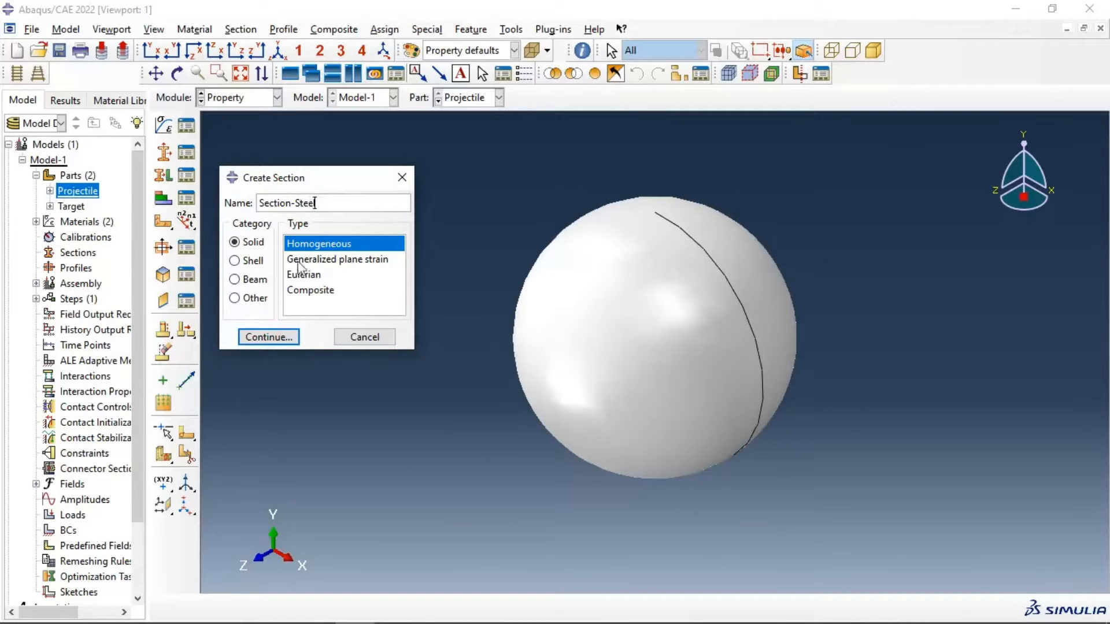
{"action": "left_click", "coordinate": [272, 337]}
{"action": "left_click", "coordinate": [184, 255]}
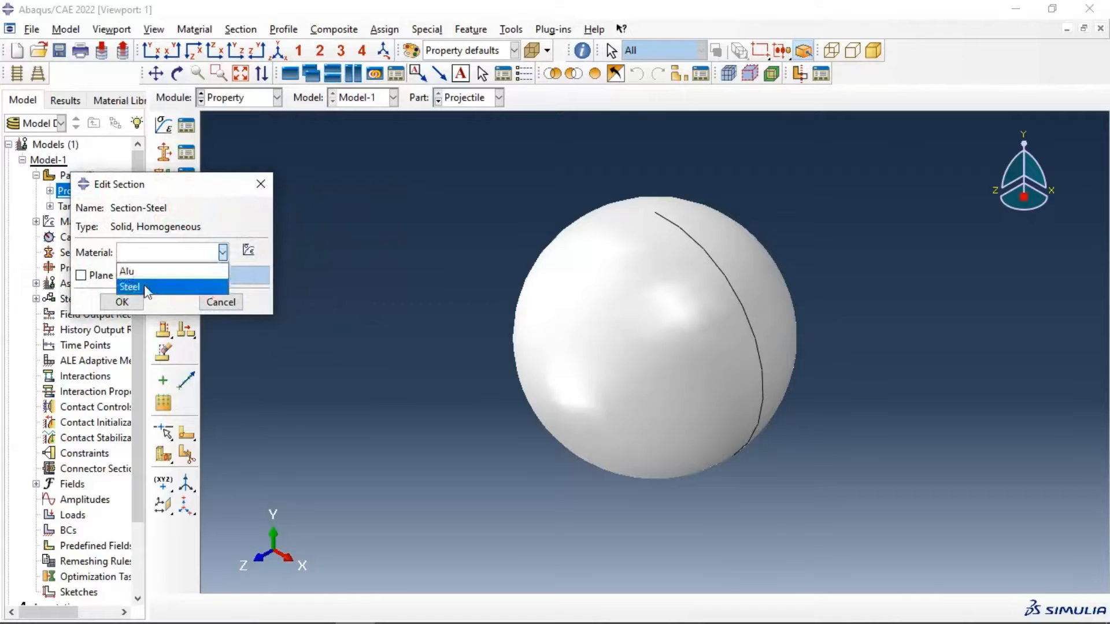
{"action": "left_click", "coordinate": [144, 287]}
{"action": "left_click", "coordinate": [122, 301]}
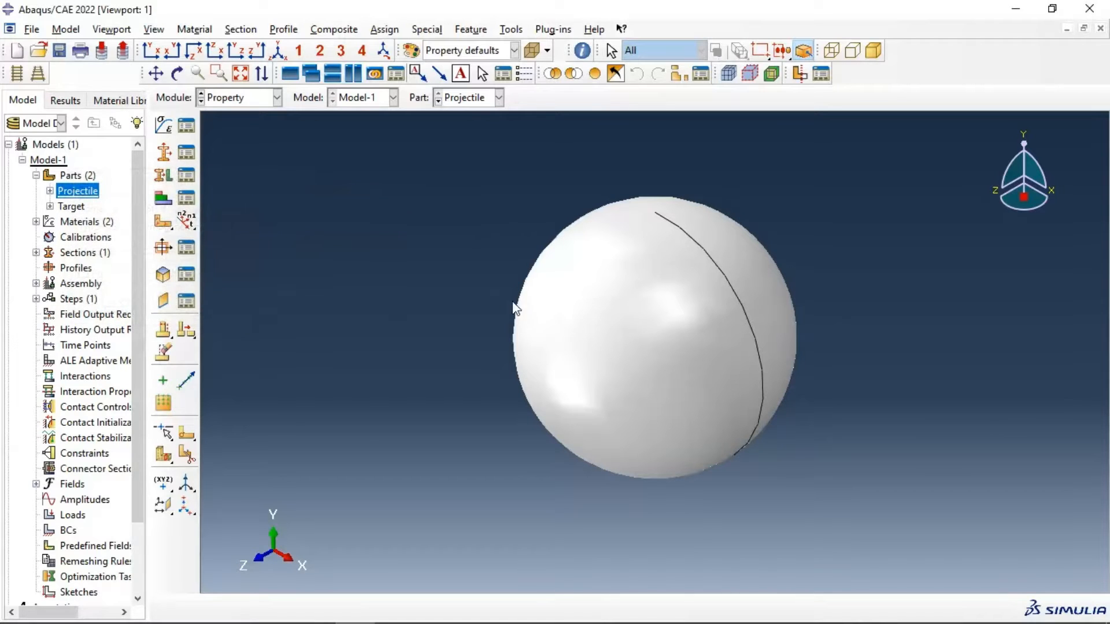
- Begin a homogeneous shell section named Section-Alu and switch the displayed part to Target
{"action": "left_click", "coordinate": [164, 155]}
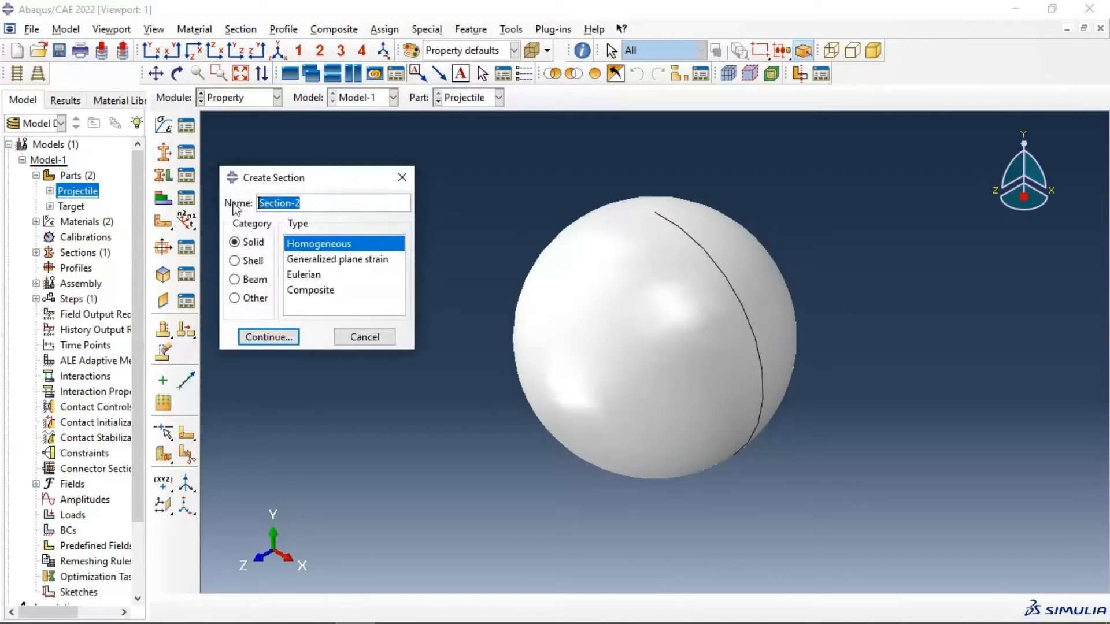
{"action": "left_click", "coordinate": [322, 203]}
{"action": "type", "text": "-S"}
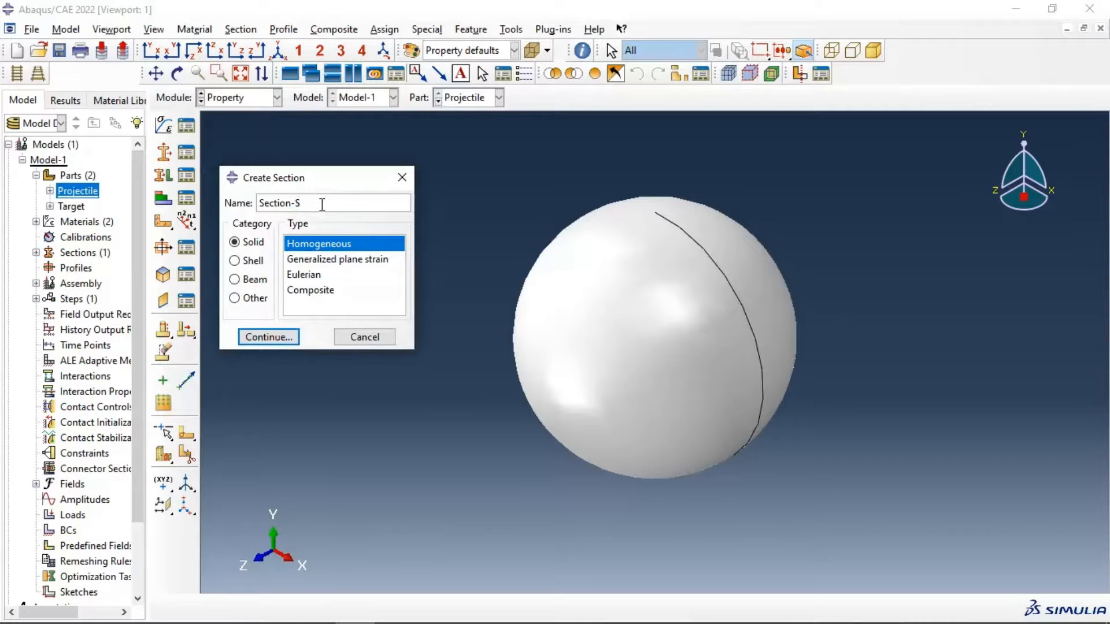
{"action": "type", "text": "-Alu"}
{"action": "left_click", "coordinate": [249, 261]}
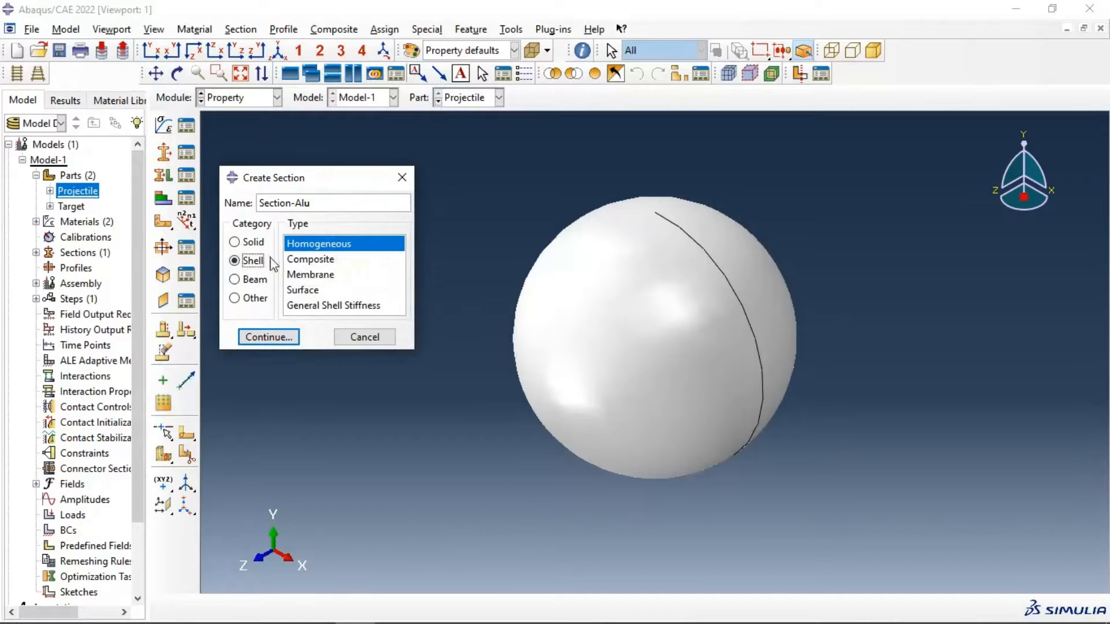
{"action": "left_click", "coordinate": [476, 100]}
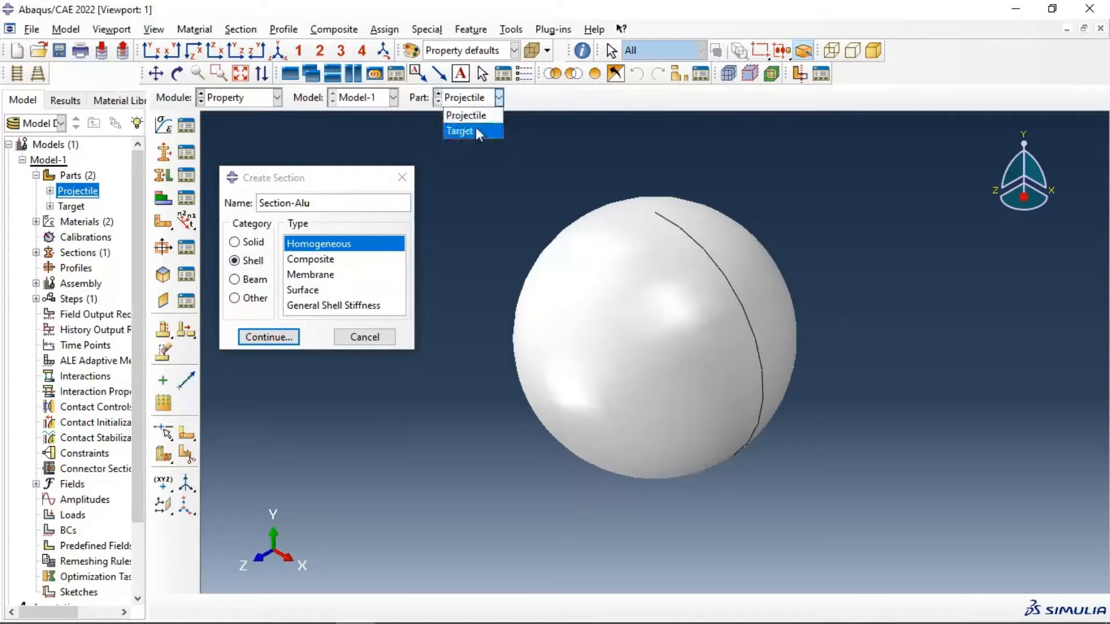
{"action": "left_click", "coordinate": [476, 129]}
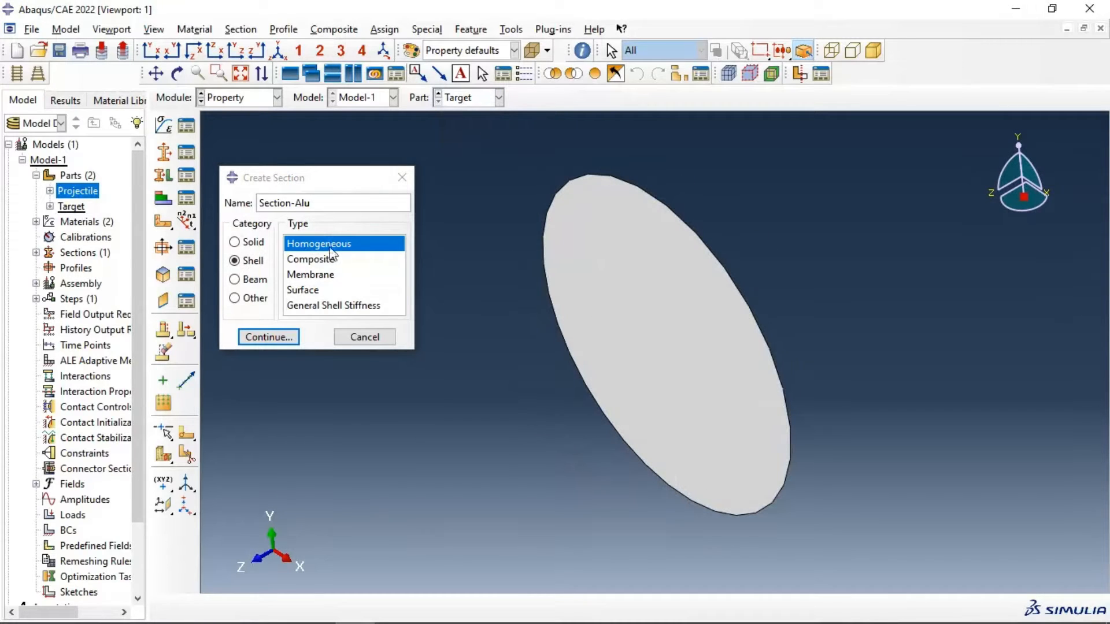
- Give Section-Alu a shell thickness of 1 and the Alu material, and save the section
{"action": "left_click", "coordinate": [269, 337]}
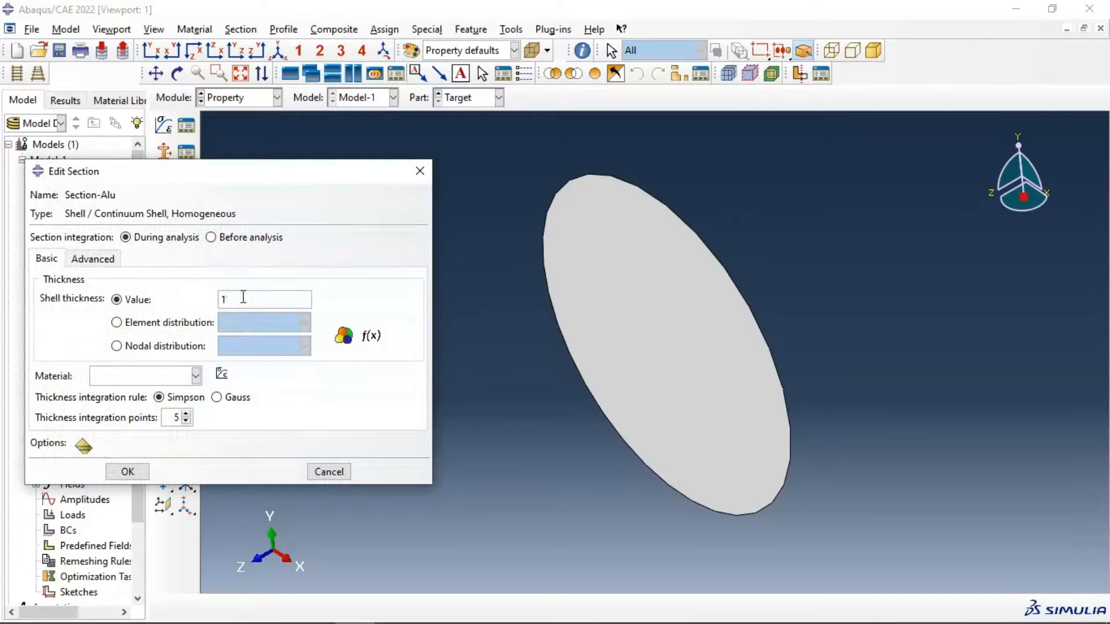
{"action": "double_click", "coordinate": [243, 297]}
{"action": "left_click", "coordinate": [155, 377]}
{"action": "left_click", "coordinate": [110, 396]}
{"action": "left_click", "coordinate": [127, 472]}
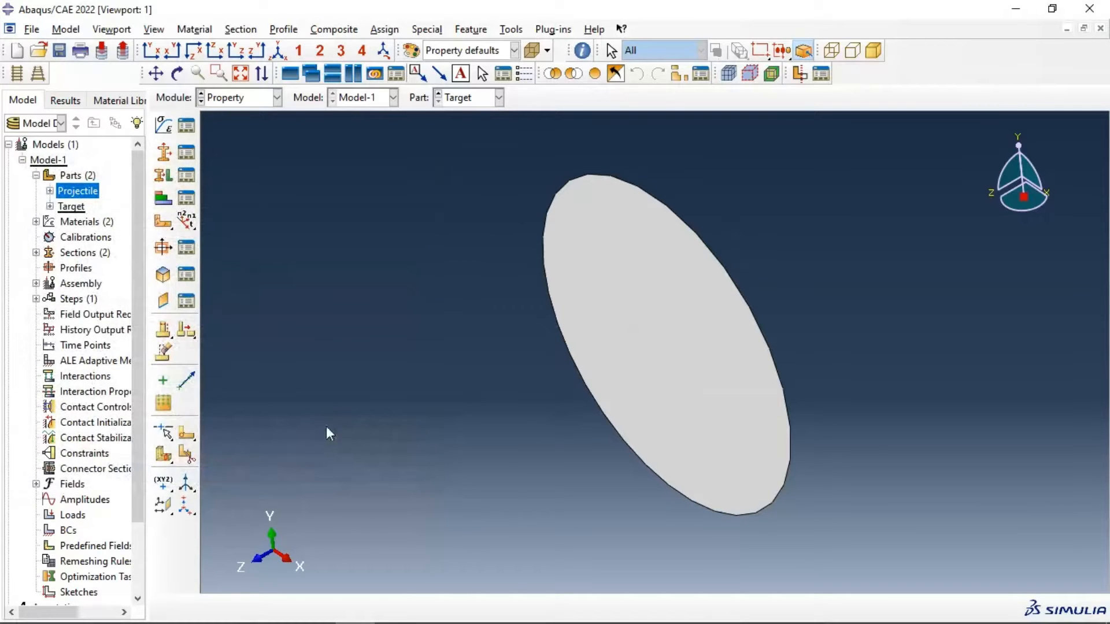
- Assign Section-Alu to the whole Target disc, taking the thickness from the section and keeping the middle surface offset
{"action": "left_click", "coordinate": [163, 175]}
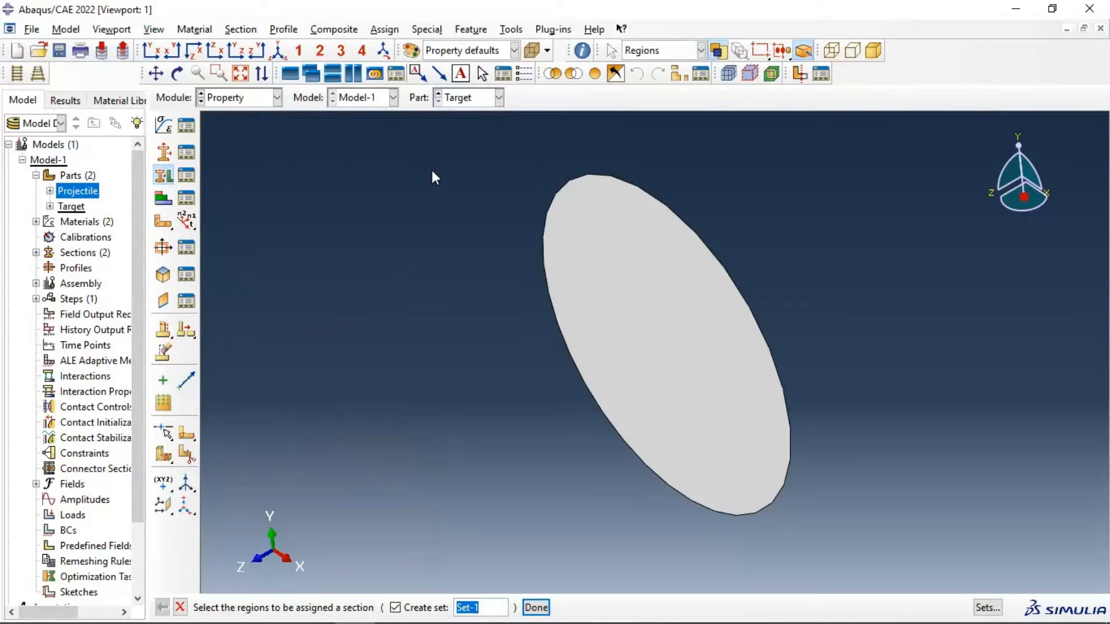
{"action": "left_click_drag", "start_coordinate": [432, 170], "coordinate": [960, 546]}
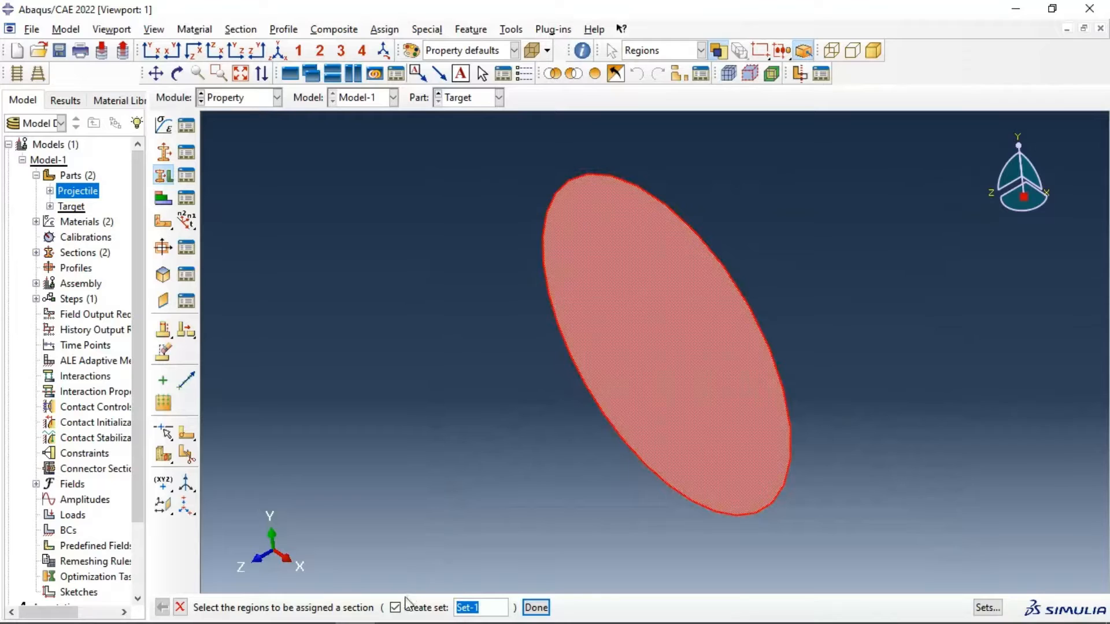
{"action": "left_click", "coordinate": [536, 608]}
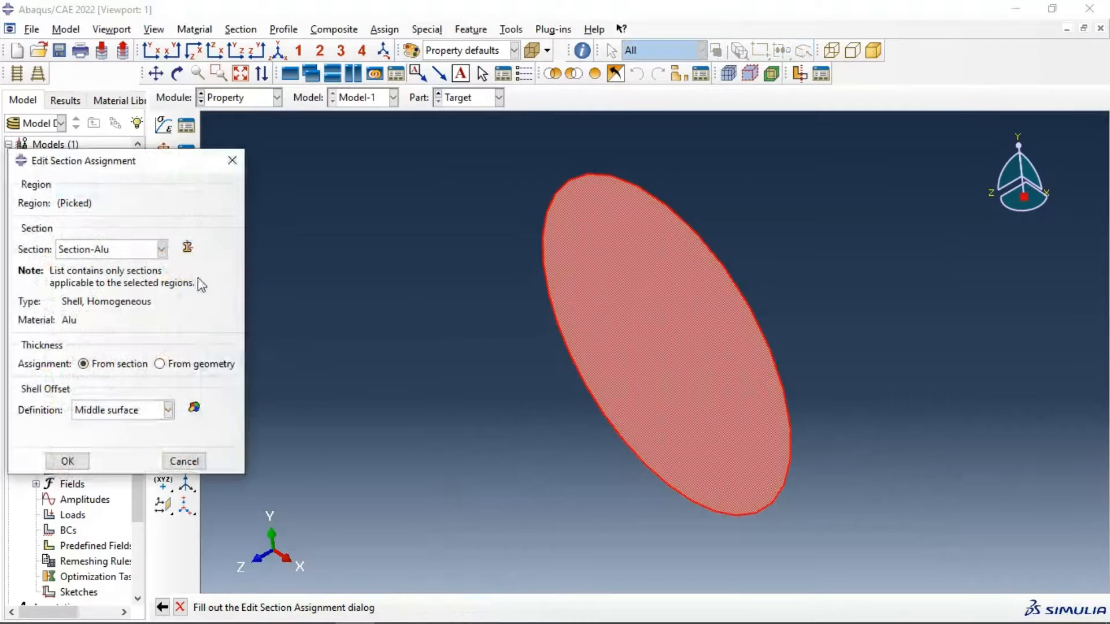
{"action": "left_click", "coordinate": [67, 461]}
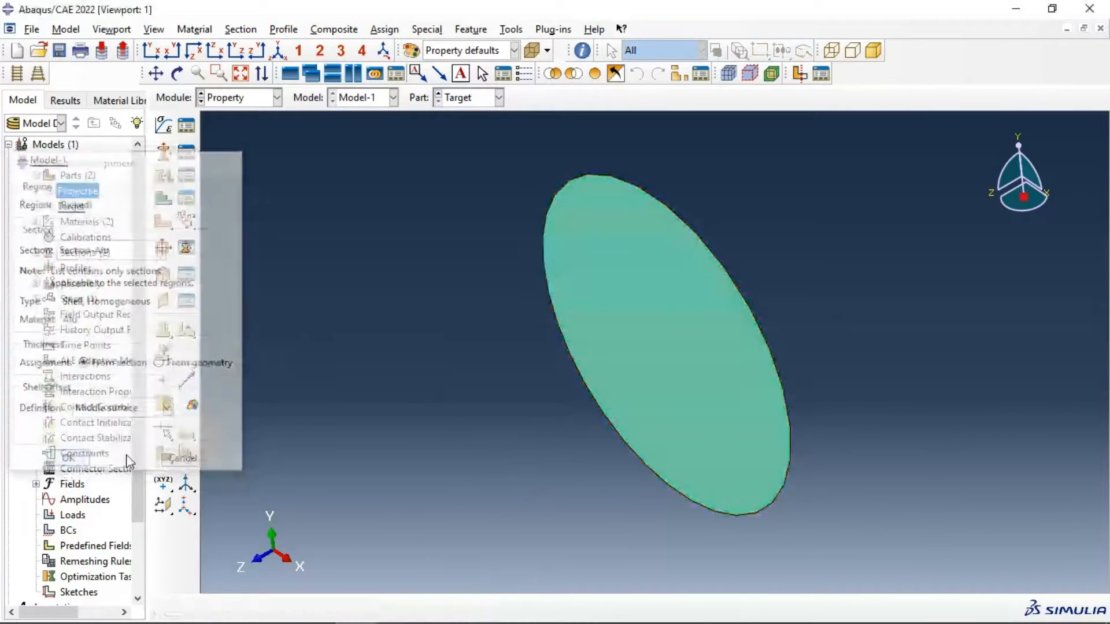
- Assign Section-Steel to the entire Projectile sphere without creating a set
{"action": "left_click", "coordinate": [471, 102]}
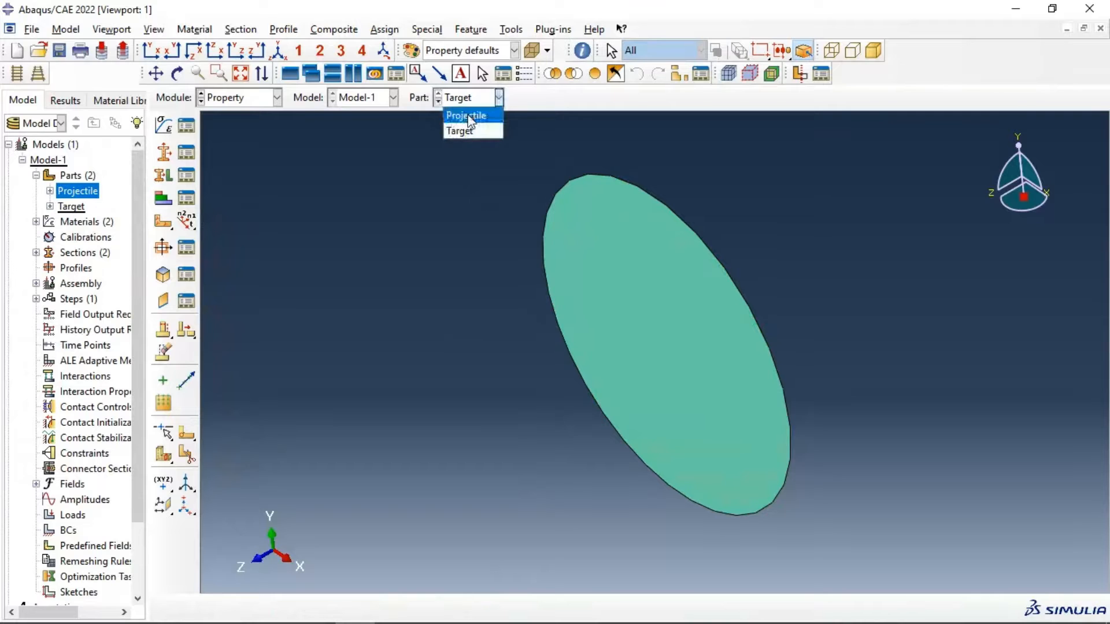
{"action": "left_click", "coordinate": [466, 116]}
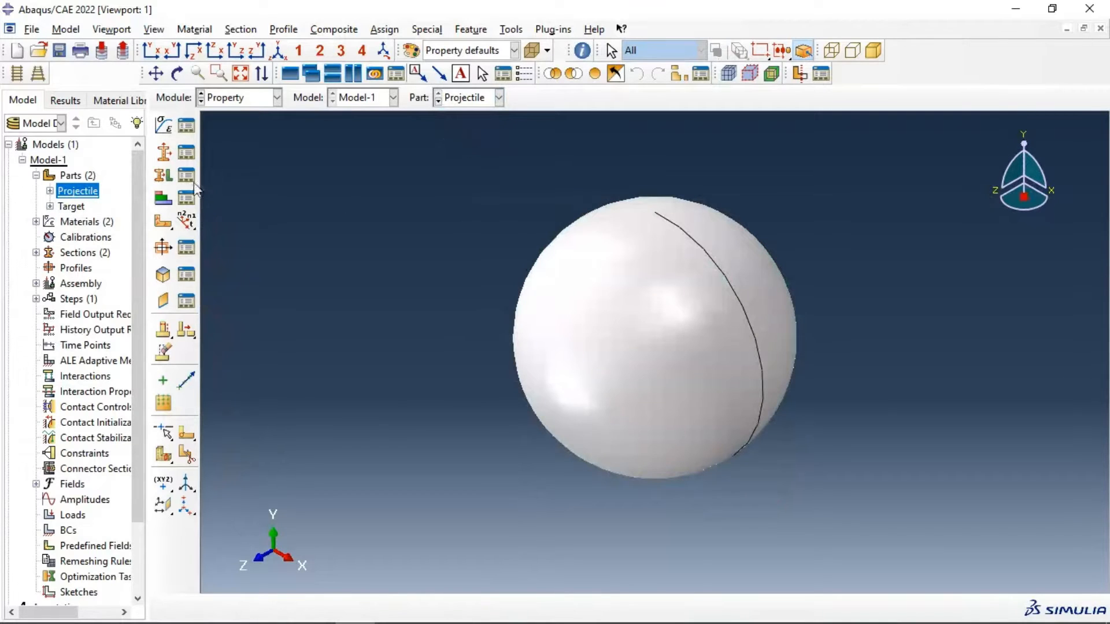
{"action": "left_click", "coordinate": [163, 175]}
{"action": "left_click_drag", "start_coordinate": [427, 223], "coordinate": [867, 520]}
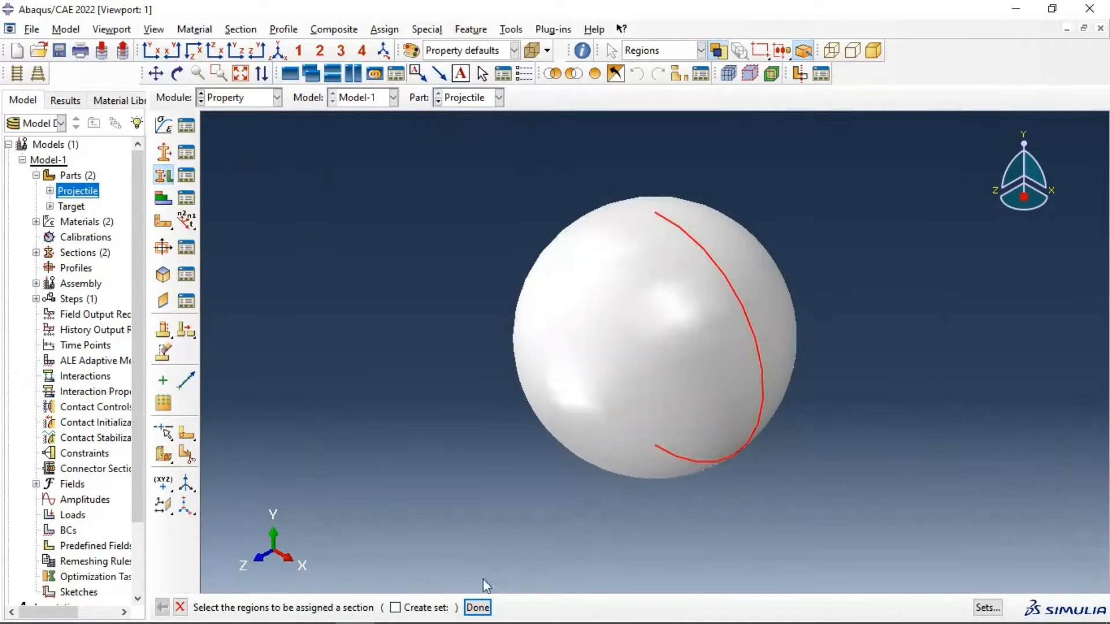
{"action": "left_click", "coordinate": [477, 607]}
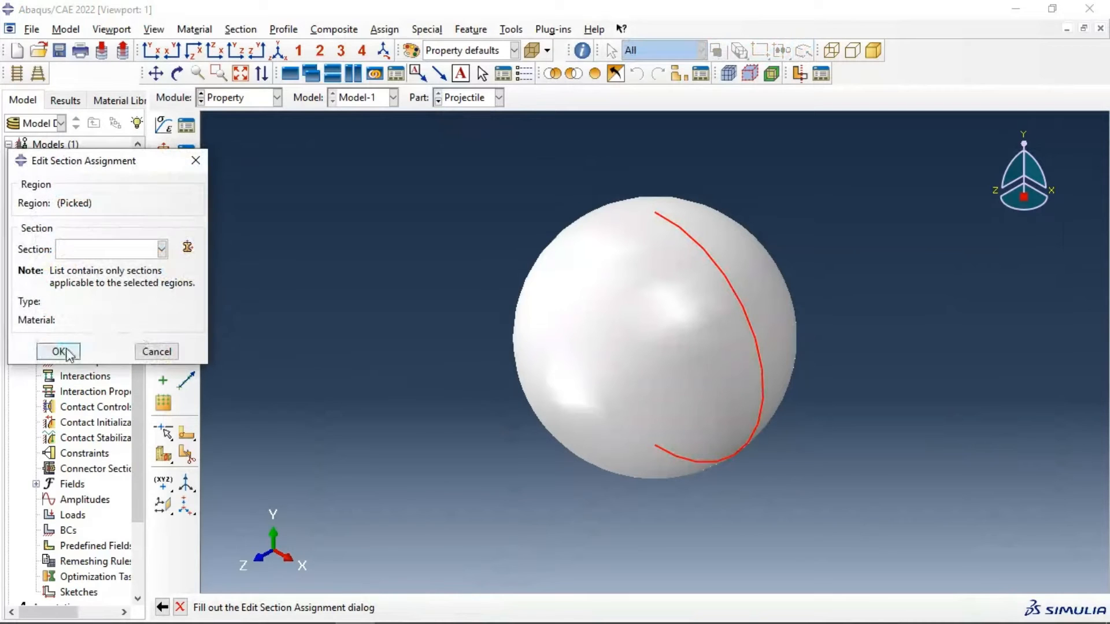
{"action": "left_click", "coordinate": [162, 249]}
{"action": "left_click", "coordinate": [87, 282]}
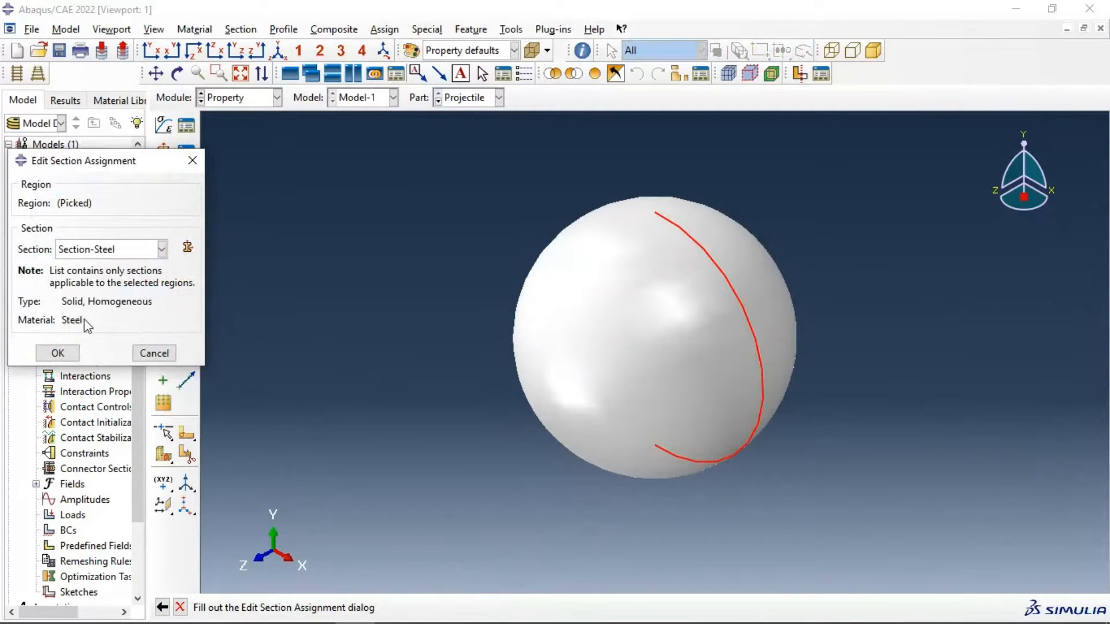
{"action": "left_click", "coordinate": [57, 352]}
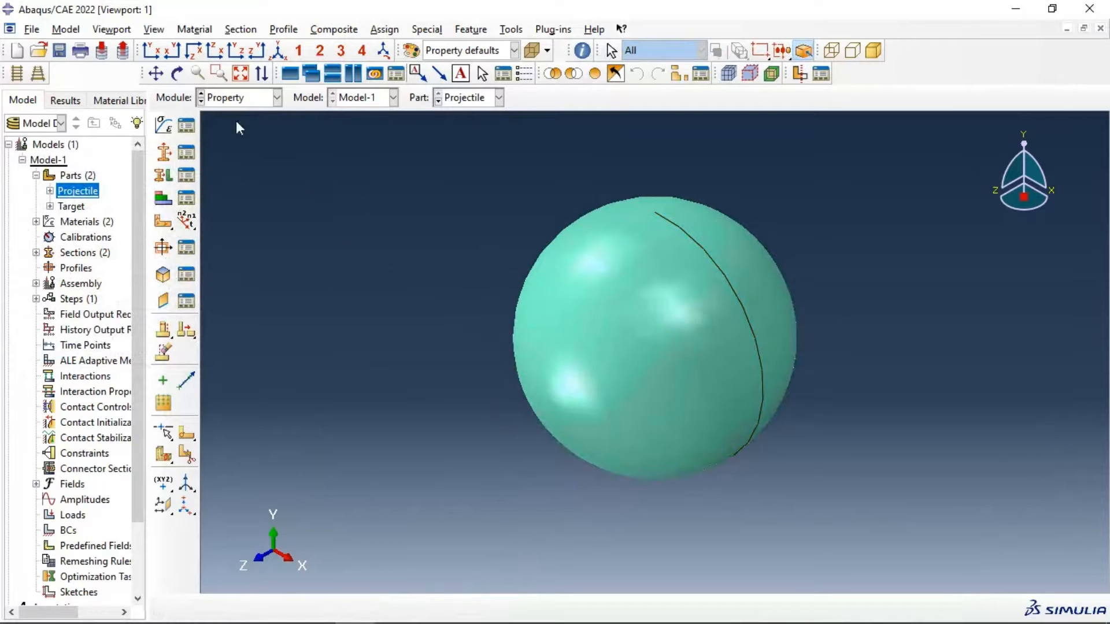
- Create a Static, General step after Initial with a time period of 0.001 and automatic incrementation
{"action": "left_click", "coordinate": [239, 97]}
{"action": "left_click", "coordinate": [242, 145]}
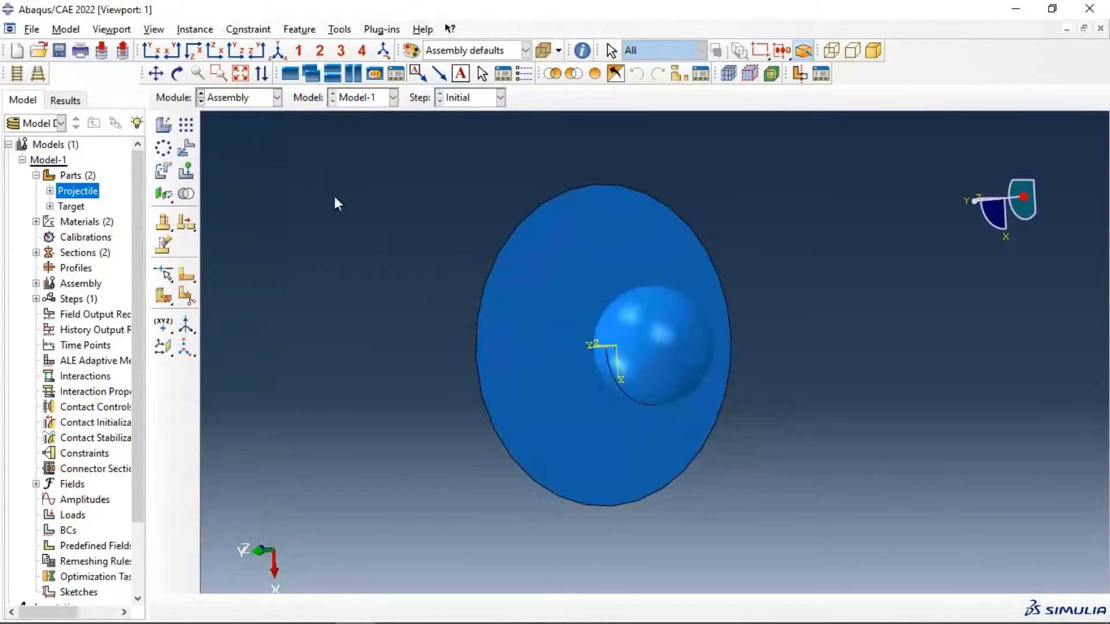
{"action": "left_click", "coordinate": [241, 97]}
{"action": "left_click", "coordinate": [238, 162]}
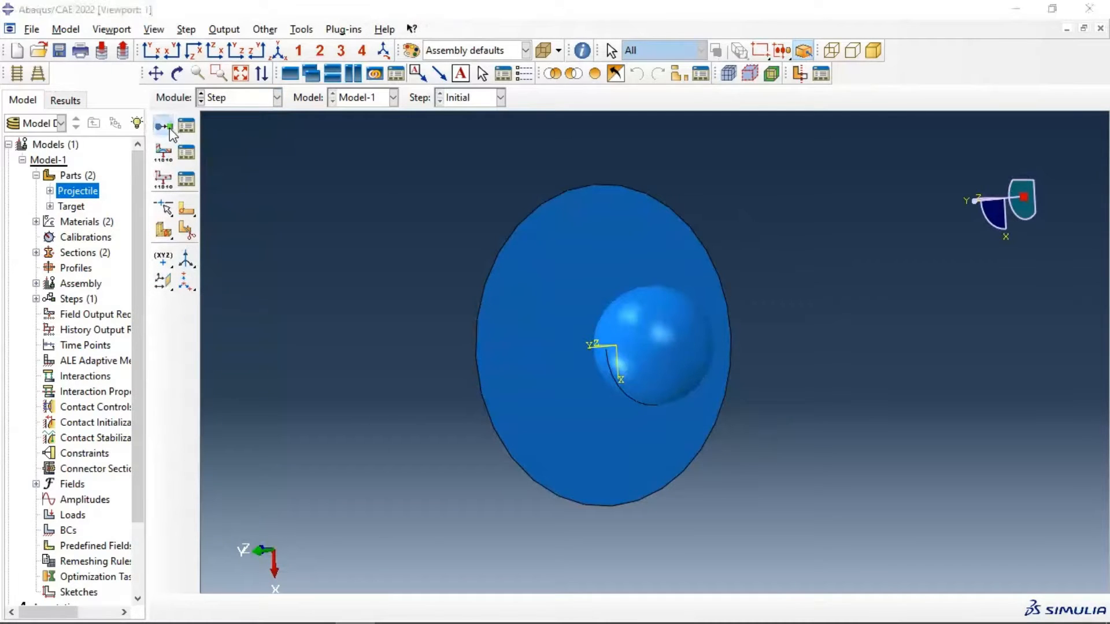
{"action": "left_click", "coordinate": [163, 126]}
{"action": "left_click", "coordinate": [246, 461]}
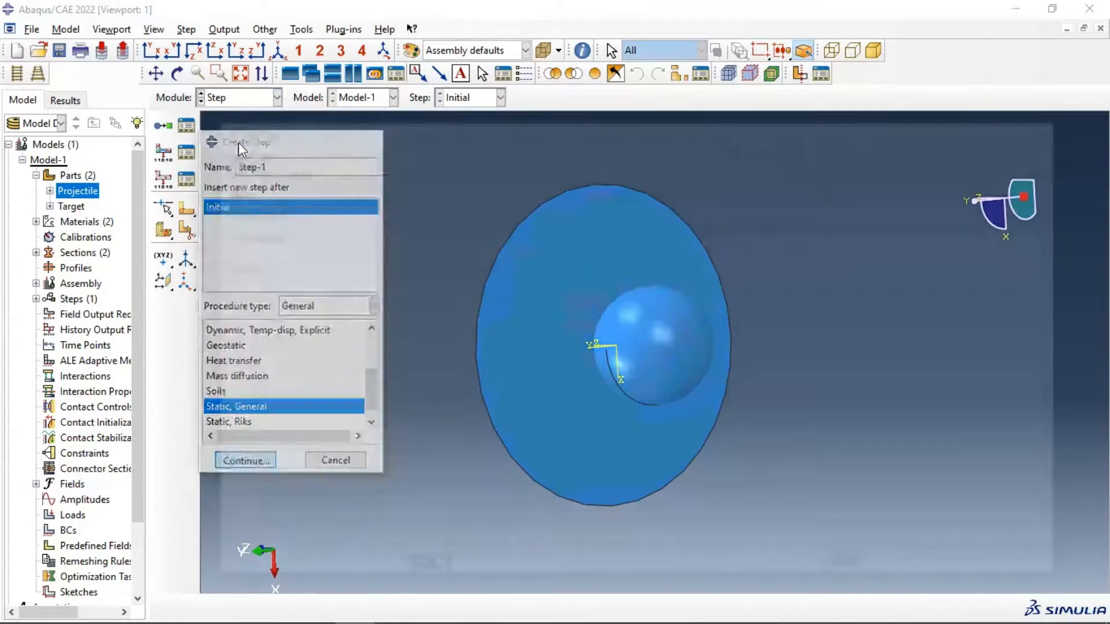
{"action": "double_click", "coordinate": [272, 233]}
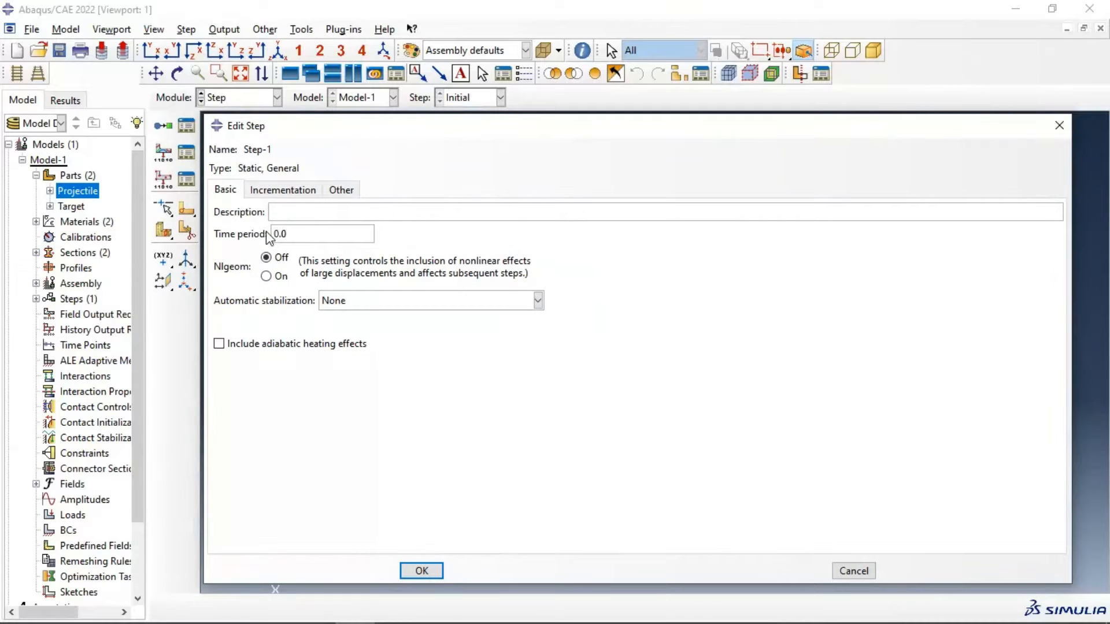
{"action": "left_click", "coordinate": [280, 194]}
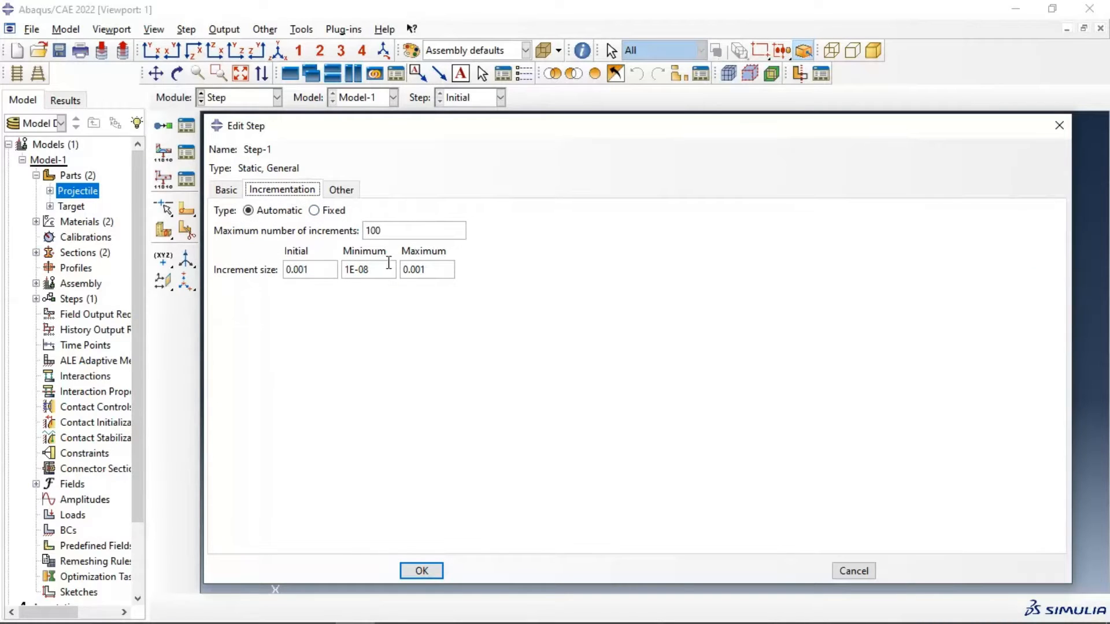
{"action": "left_click", "coordinate": [423, 571]}
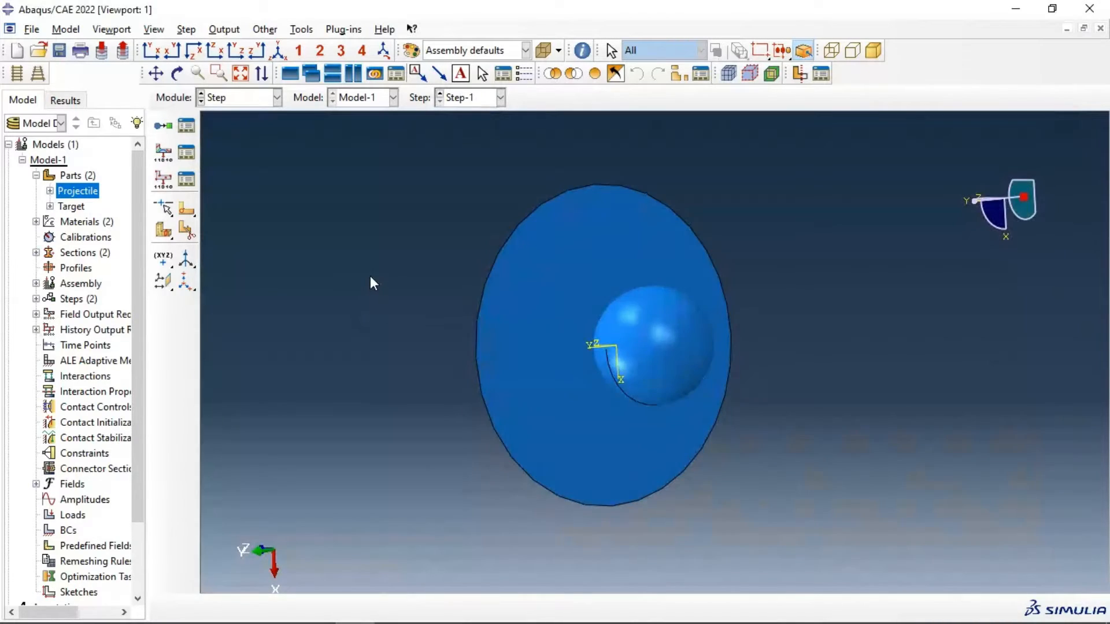
- Add the STATUS variable from State/Field/User/Time to the field output request F-Output-1
{"action": "left_click", "coordinate": [186, 152]}
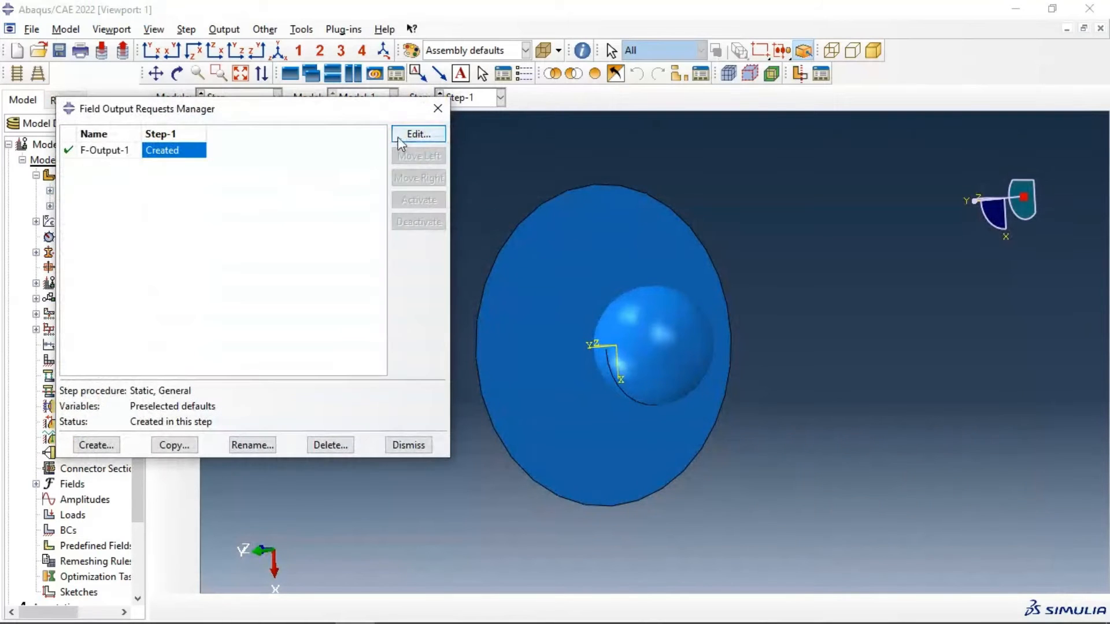
{"action": "left_click", "coordinate": [405, 136]}
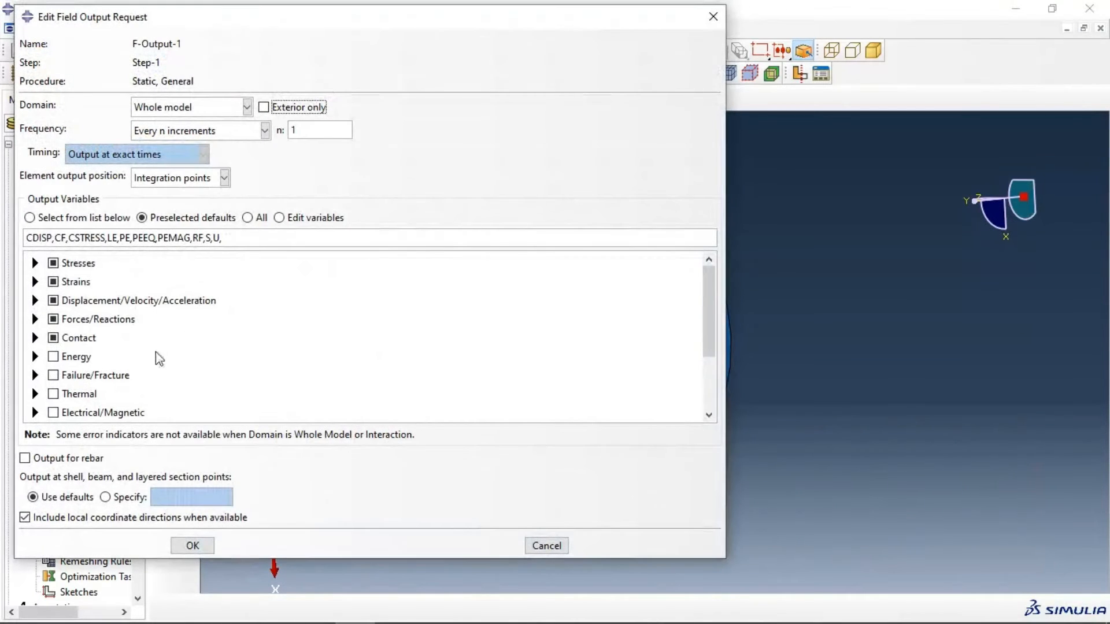
{"action": "scroll", "coordinate": [139, 385], "scroll_direction": "down", "scroll_amount": 2}
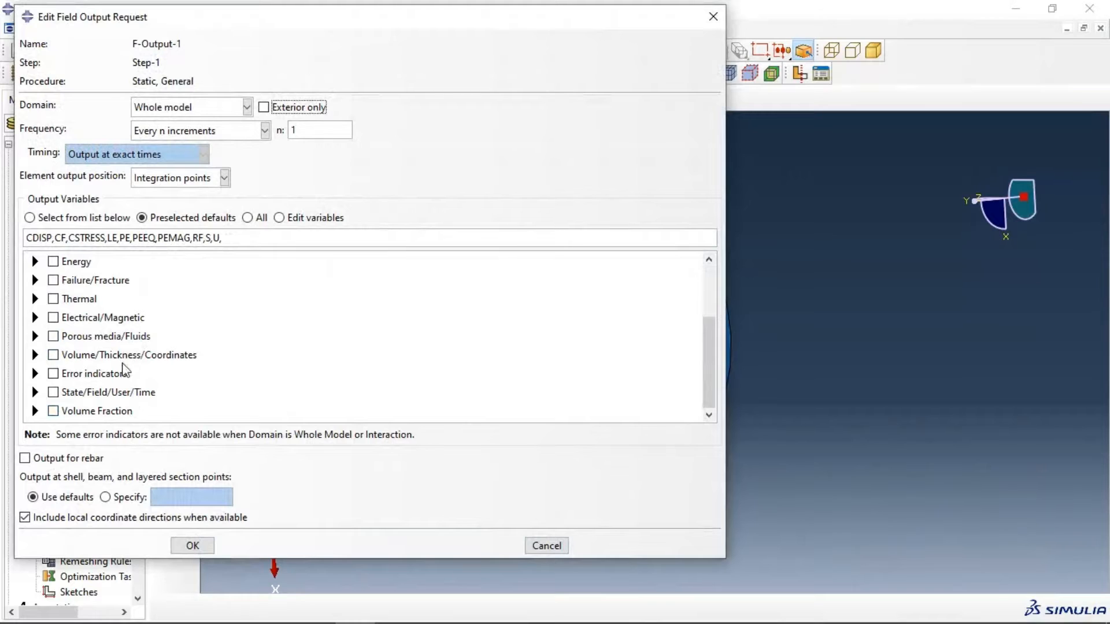
{"action": "left_click", "coordinate": [36, 393]}
{"action": "left_click", "coordinate": [36, 394]}
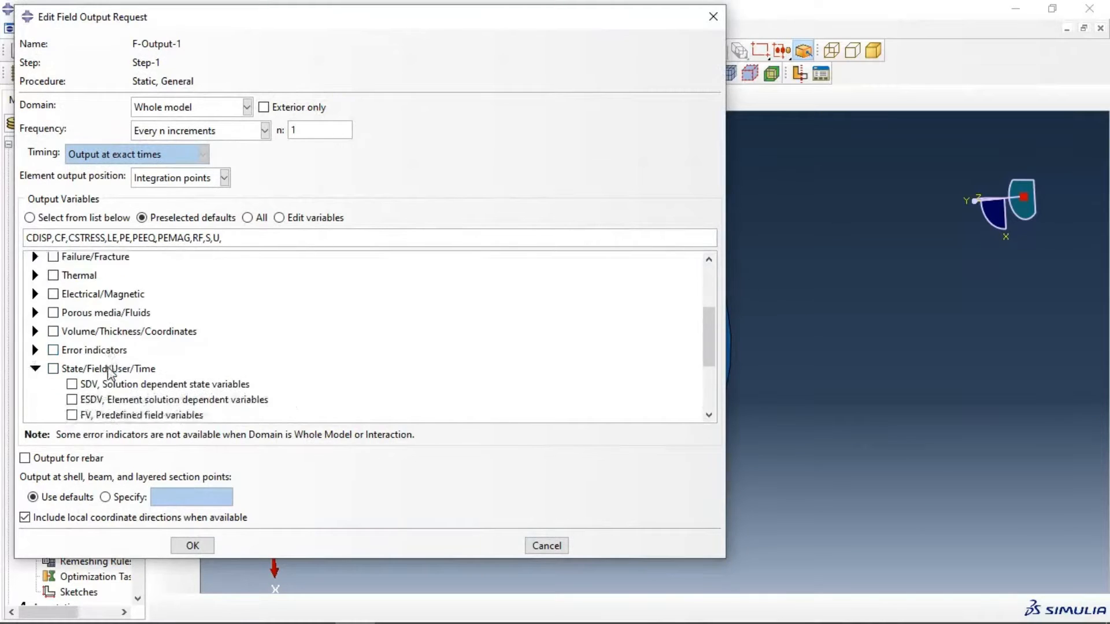
{"action": "scroll", "coordinate": [110, 370], "scroll_direction": "down", "scroll_amount": 3}
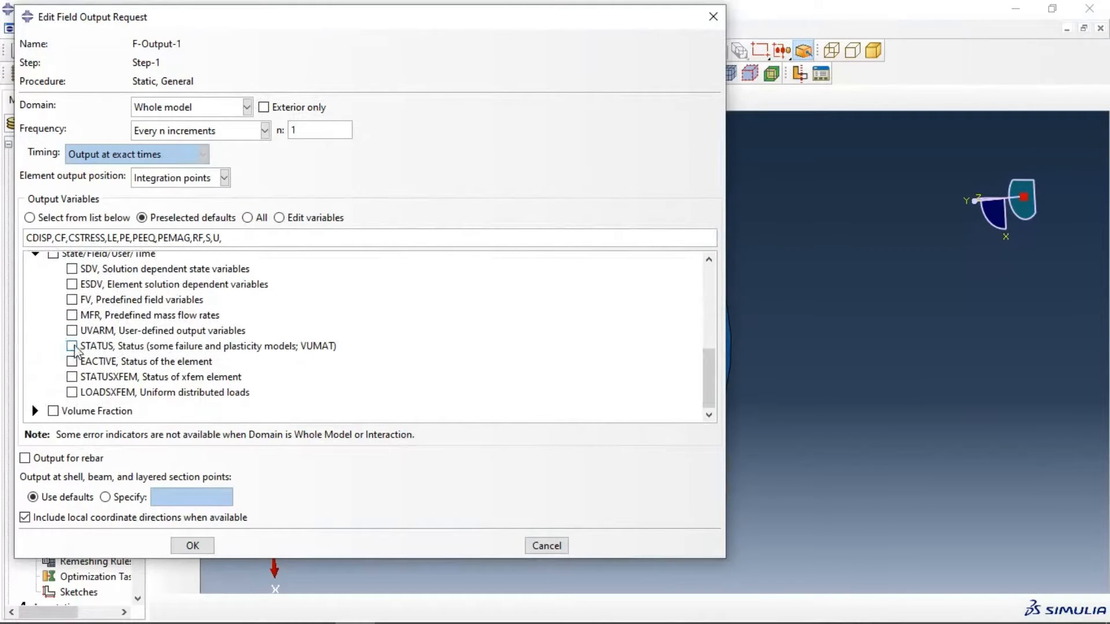
{"action": "left_click", "coordinate": [72, 346]}
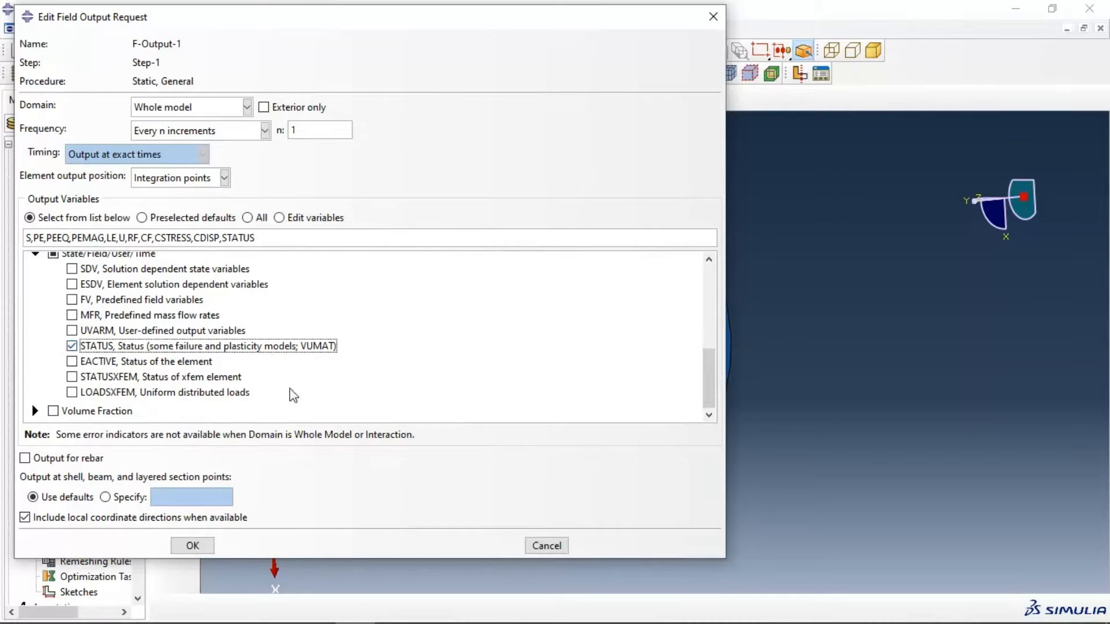
{"action": "left_click", "coordinate": [195, 546]}
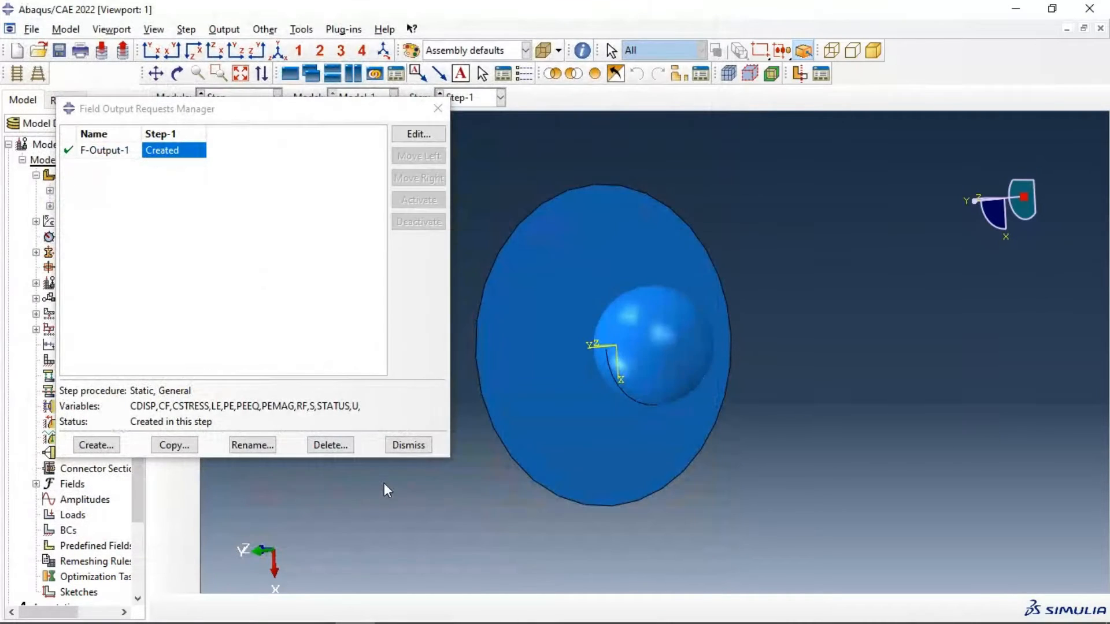
{"action": "left_click", "coordinate": [405, 446]}
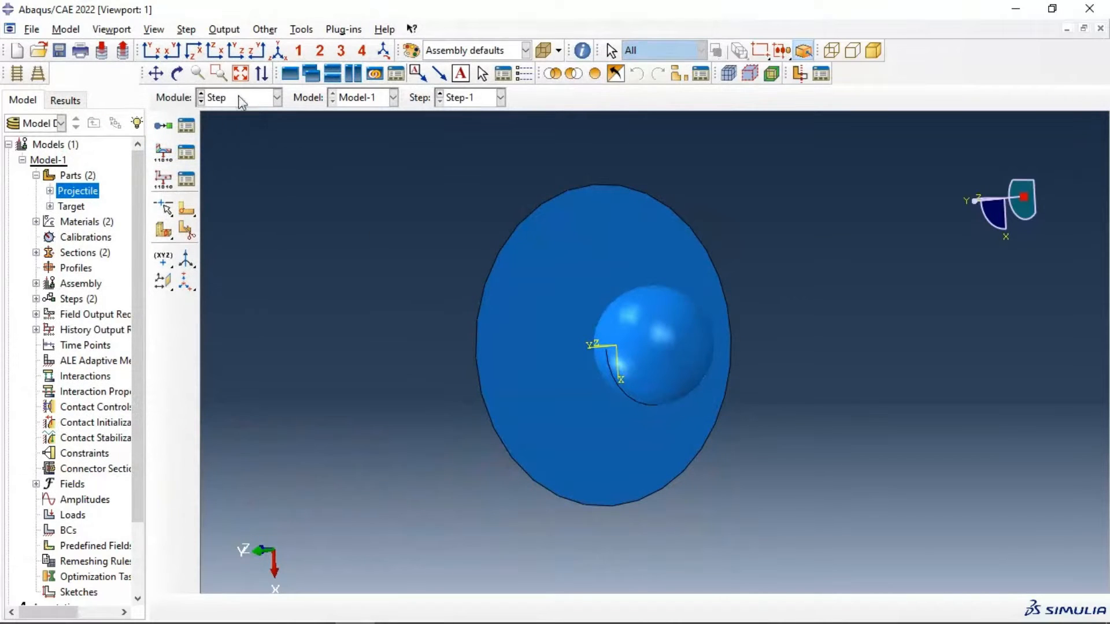
- Create a contact interaction property with tangential behavior using the Penalty friction formulation and a friction coefficient of 0.1
{"action": "left_click", "coordinate": [233, 99]}
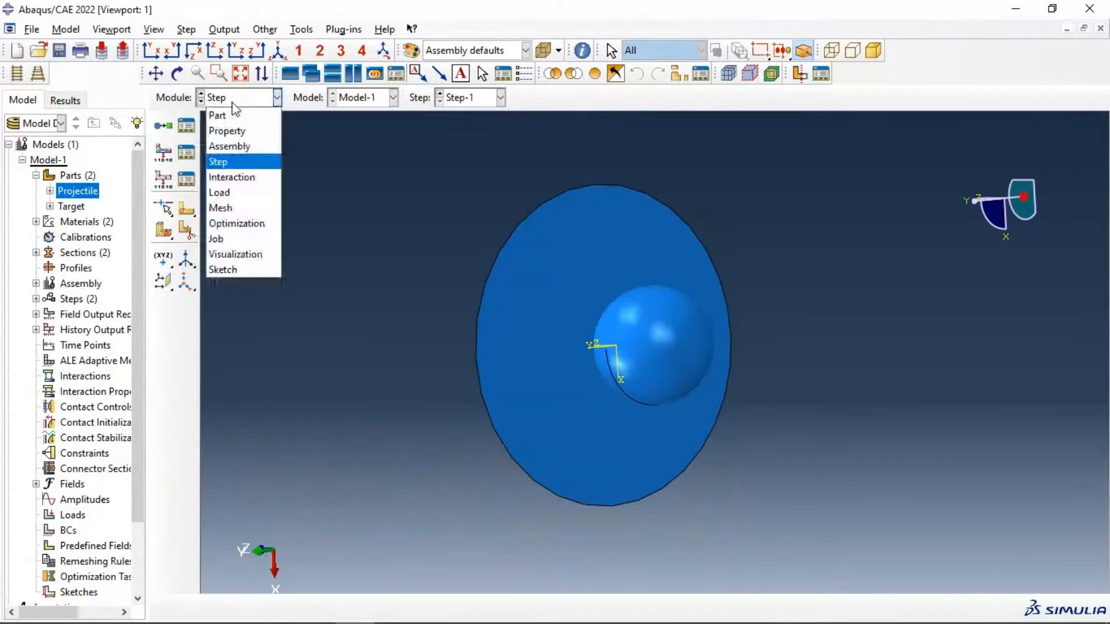
{"action": "left_click", "coordinate": [253, 178]}
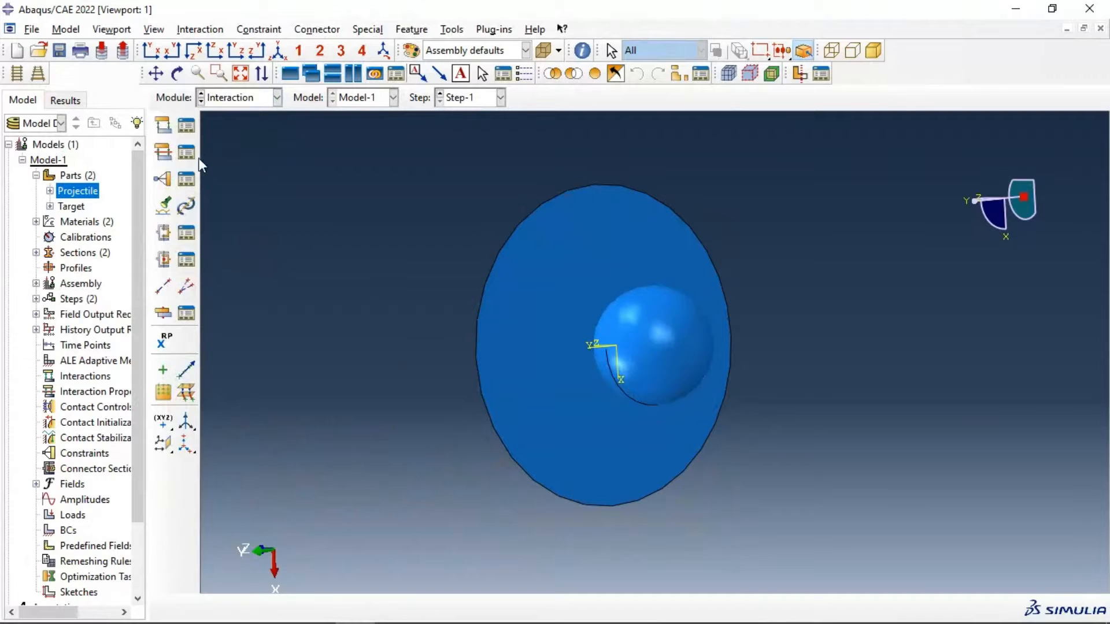
{"action": "left_click", "coordinate": [163, 152]}
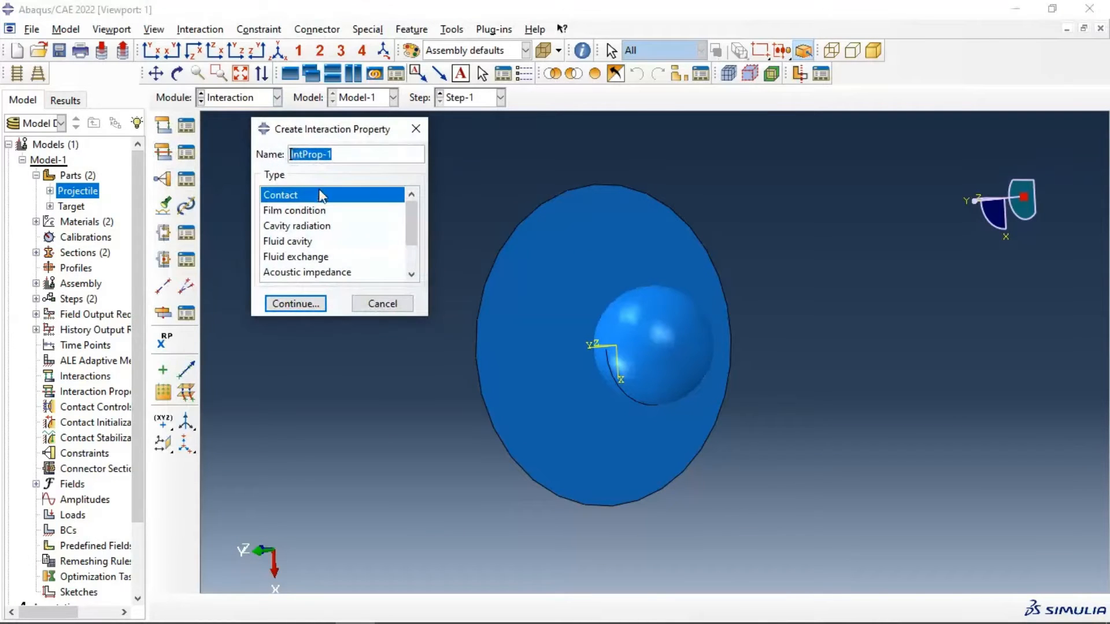
{"action": "left_click", "coordinate": [309, 305]}
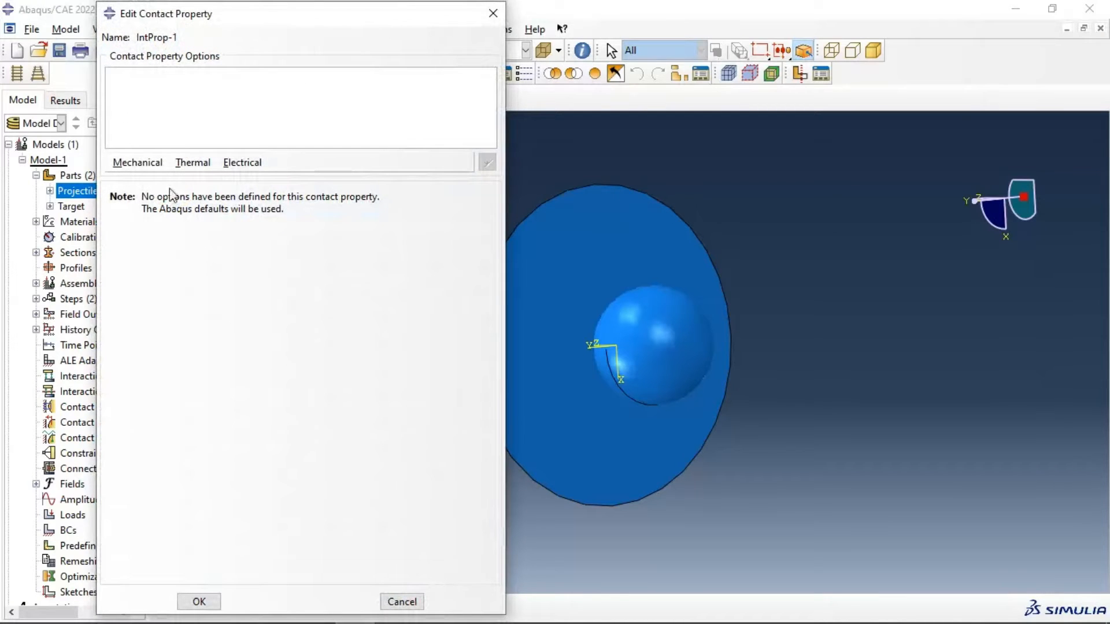
{"action": "left_click", "coordinate": [141, 163]}
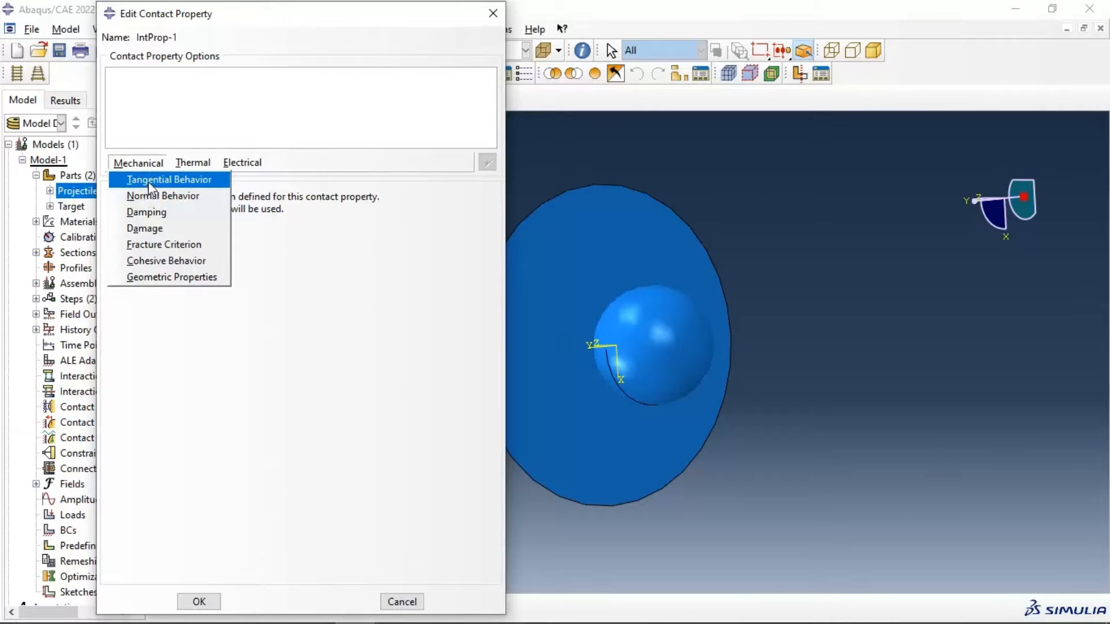
{"action": "left_click", "coordinate": [148, 182]}
{"action": "left_click", "coordinate": [223, 217]}
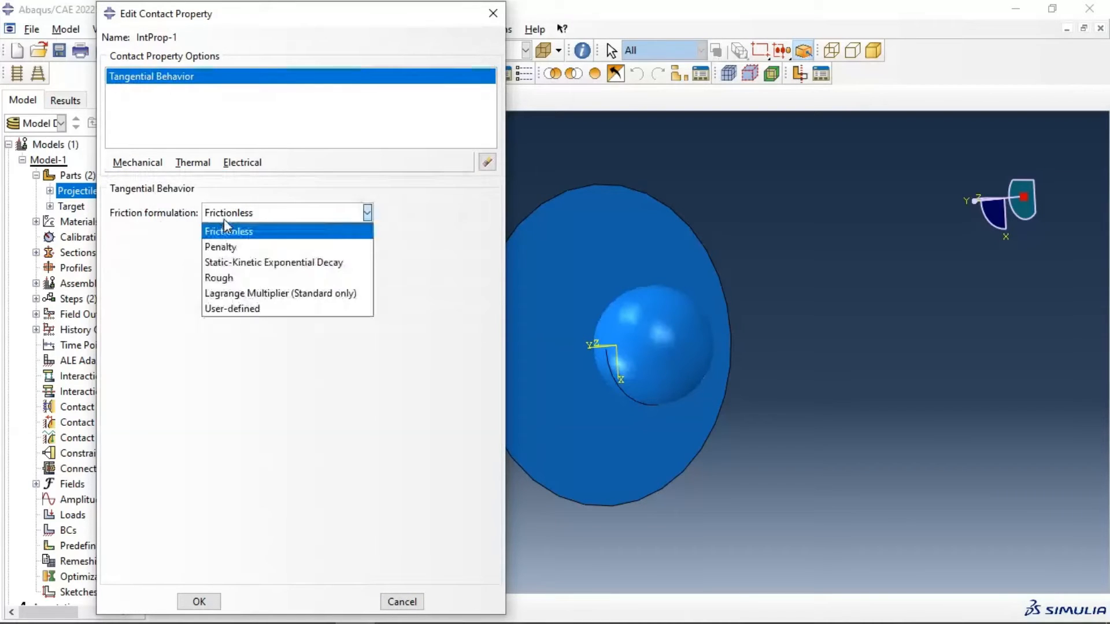
{"action": "left_click", "coordinate": [229, 247]}
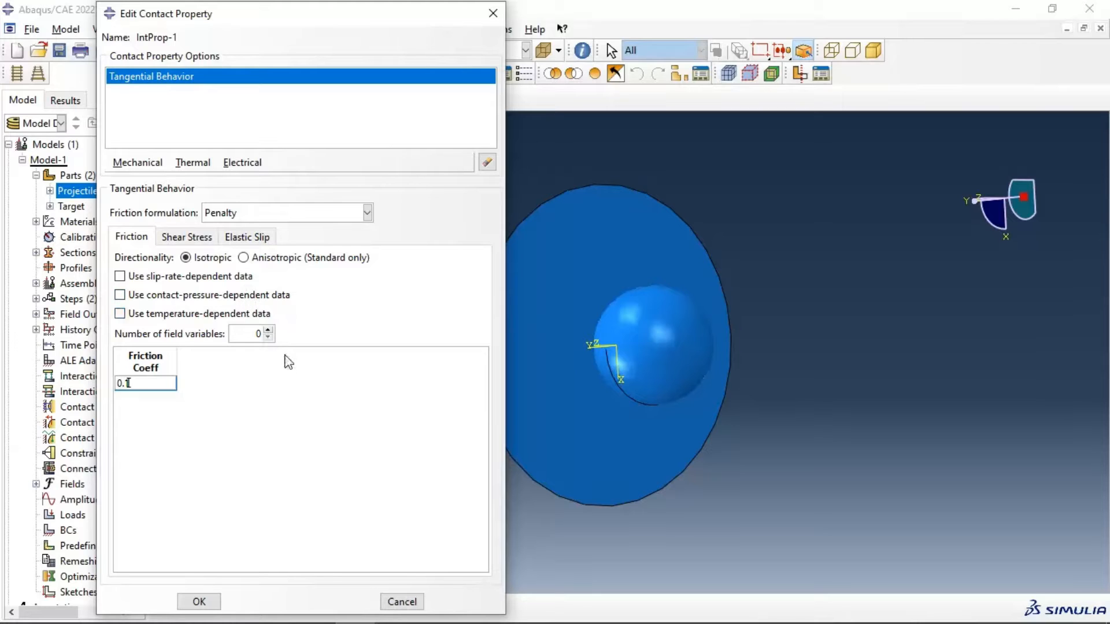
{"action": "left_click", "coordinate": [201, 600]}
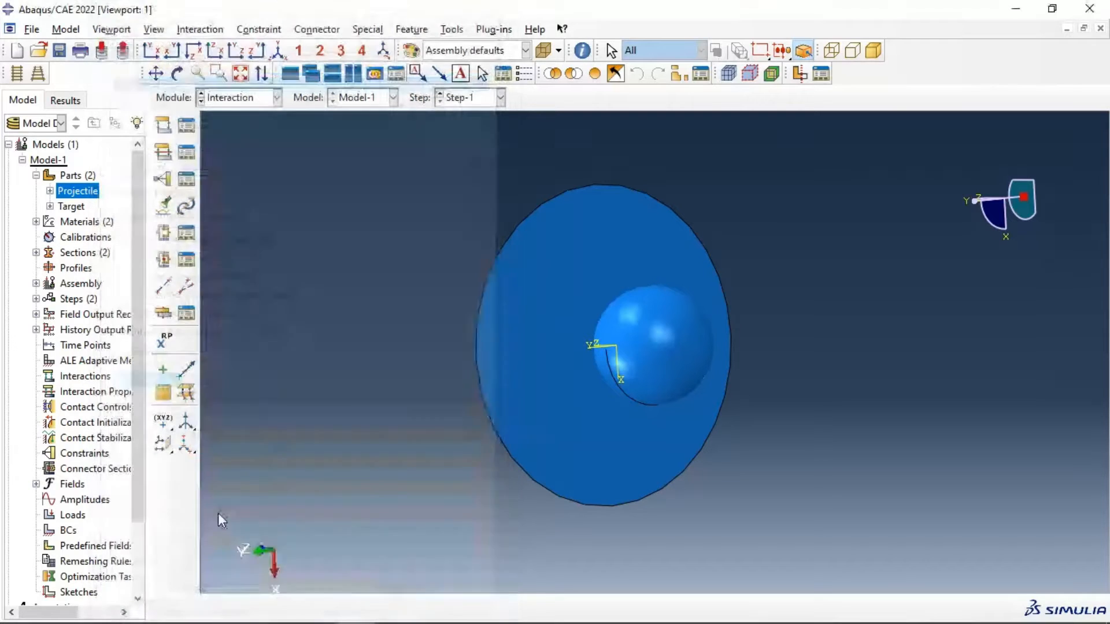
- Create a General contact (Standard) interaction in the Initial step, covering All with self and using IntProp-1 as the global property
{"action": "left_click", "coordinate": [164, 127]}
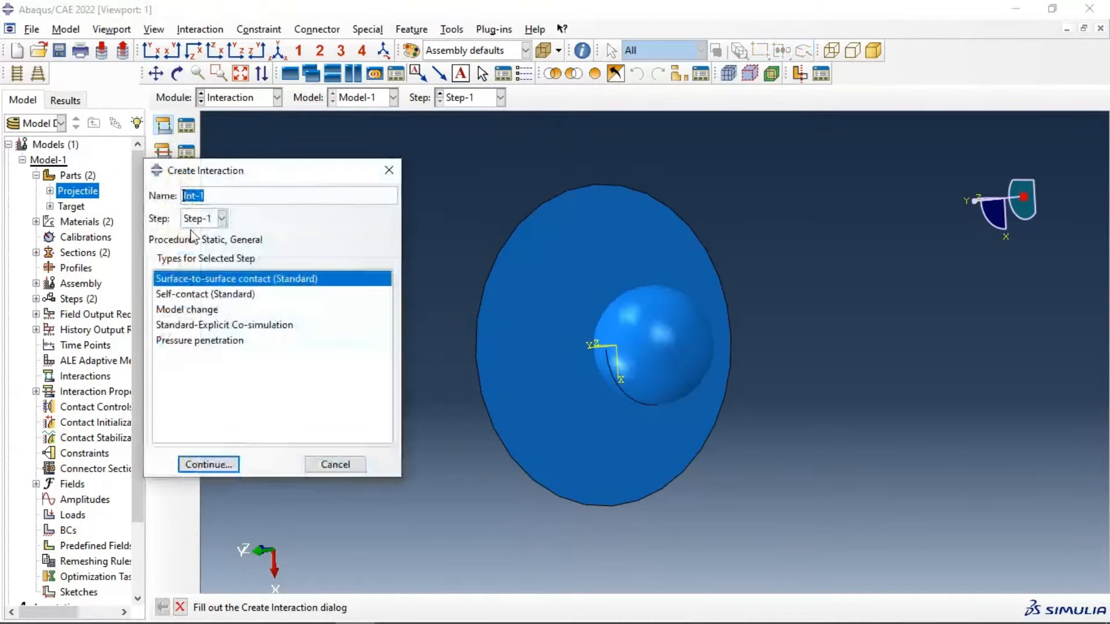
{"action": "left_click", "coordinate": [222, 219]}
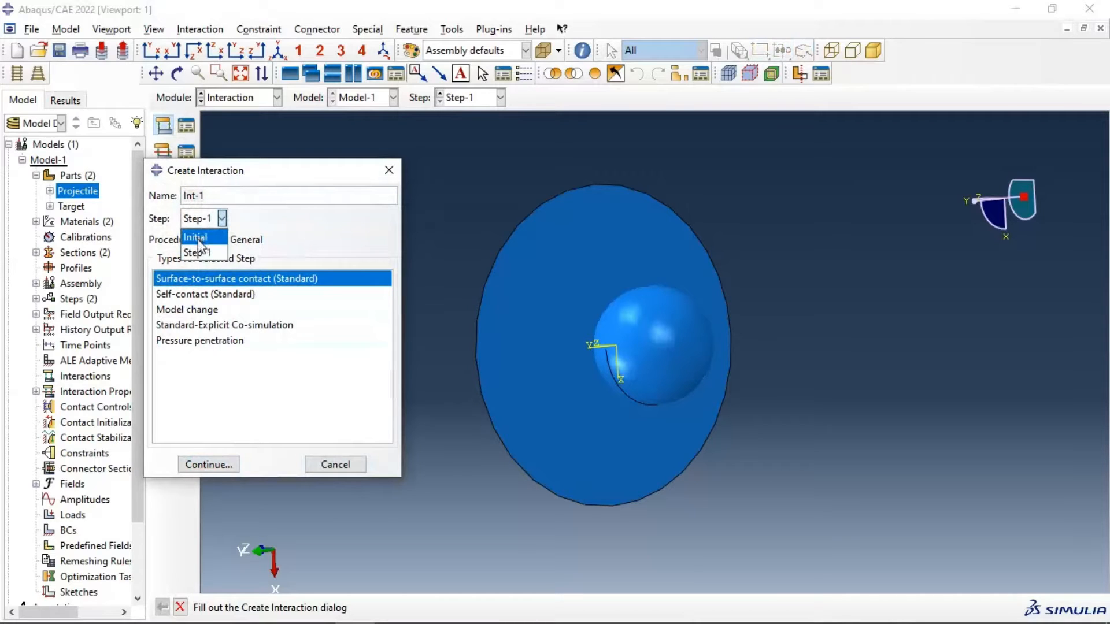
{"action": "left_click", "coordinate": [196, 236]}
{"action": "left_click", "coordinate": [187, 279]}
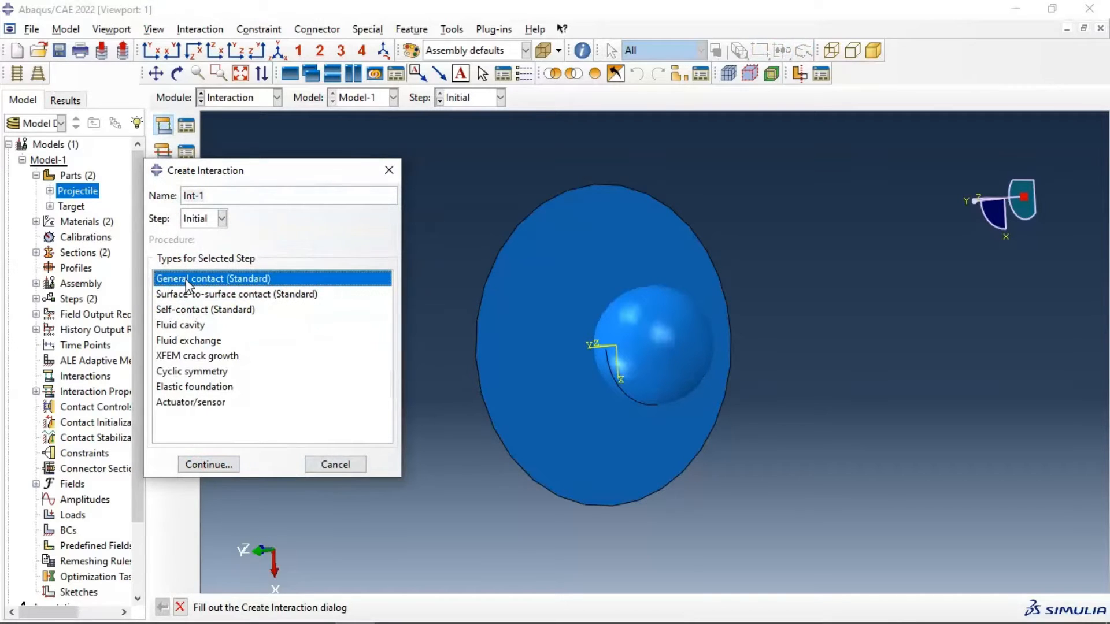
{"action": "left_click", "coordinate": [228, 465]}
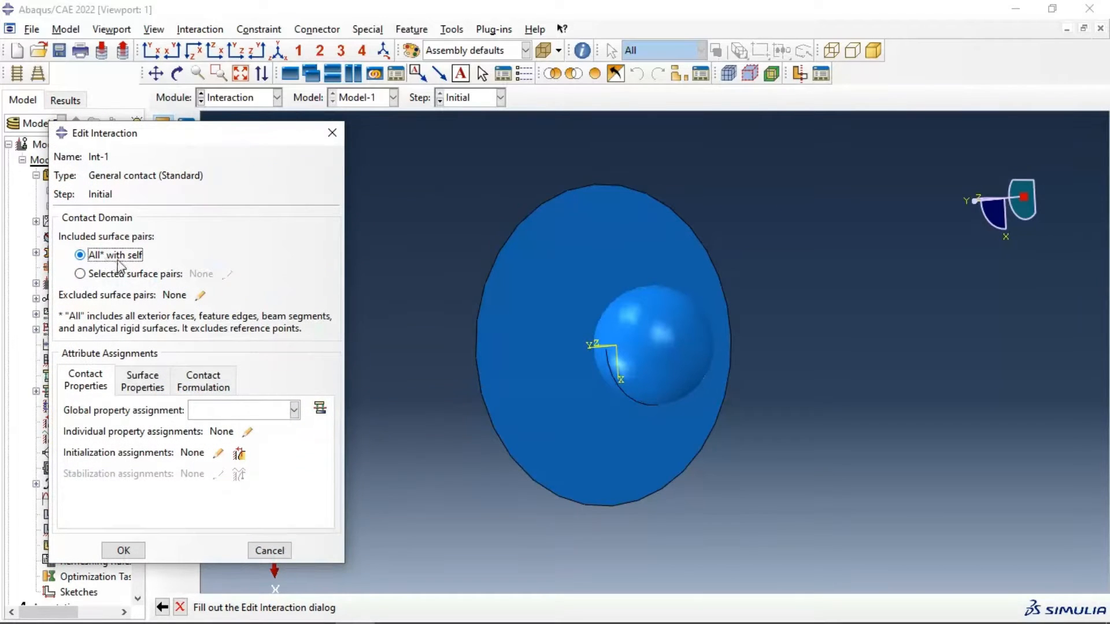
{"action": "left_click", "coordinate": [232, 411]}
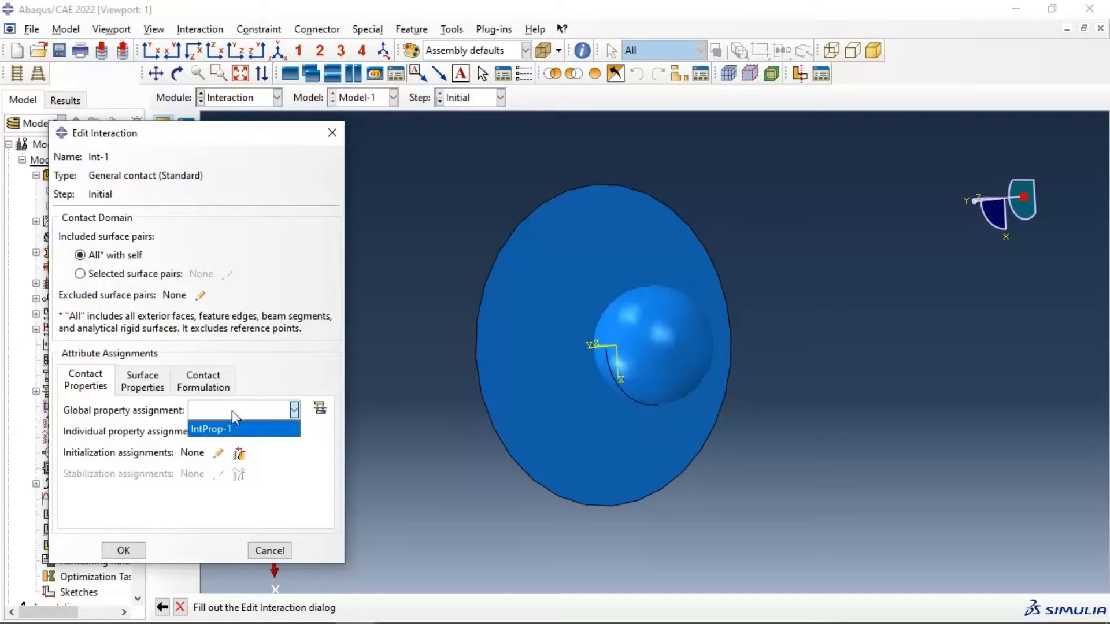
{"action": "left_click", "coordinate": [243, 429]}
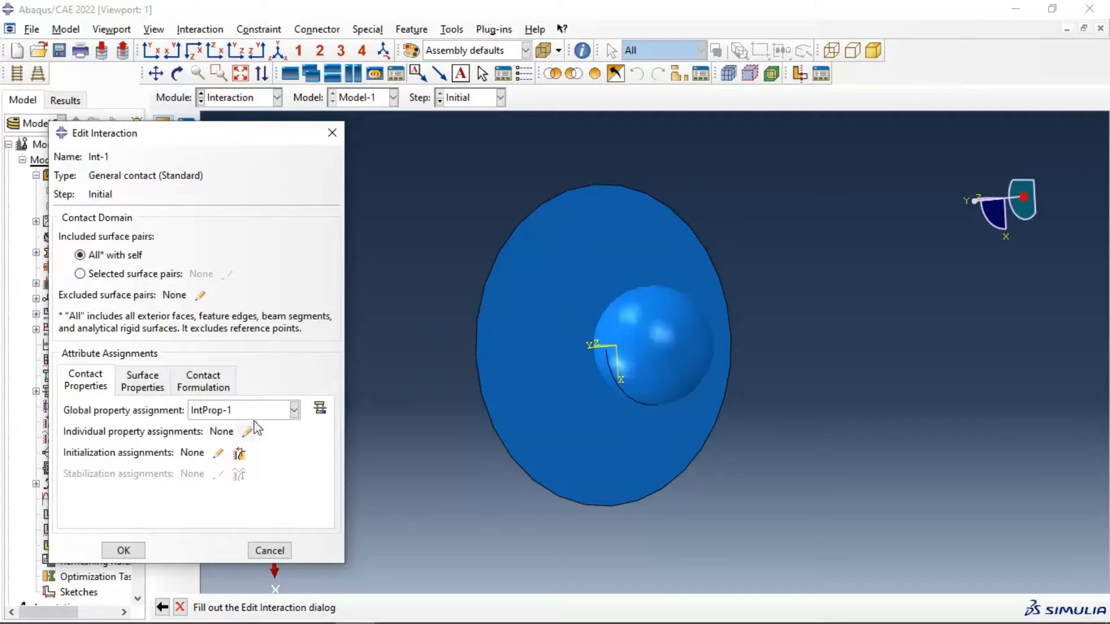
{"action": "left_click", "coordinate": [139, 550]}
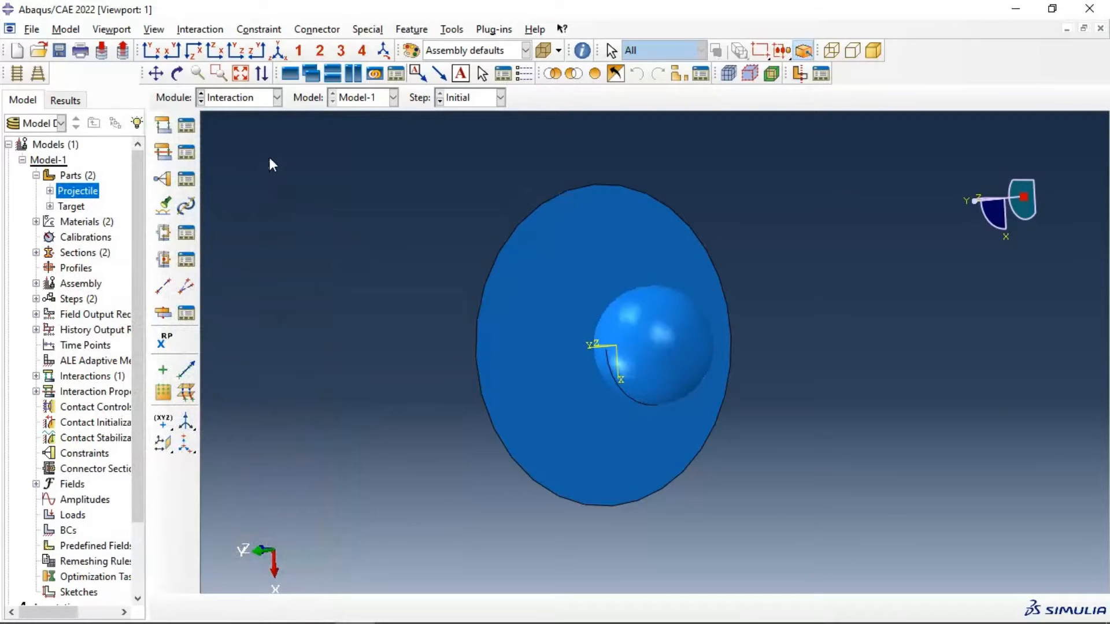
- Apply an ENCASTRE boundary condition in the Initial step to the Target disc's outer circular edge
{"action": "left_click", "coordinate": [255, 99]}
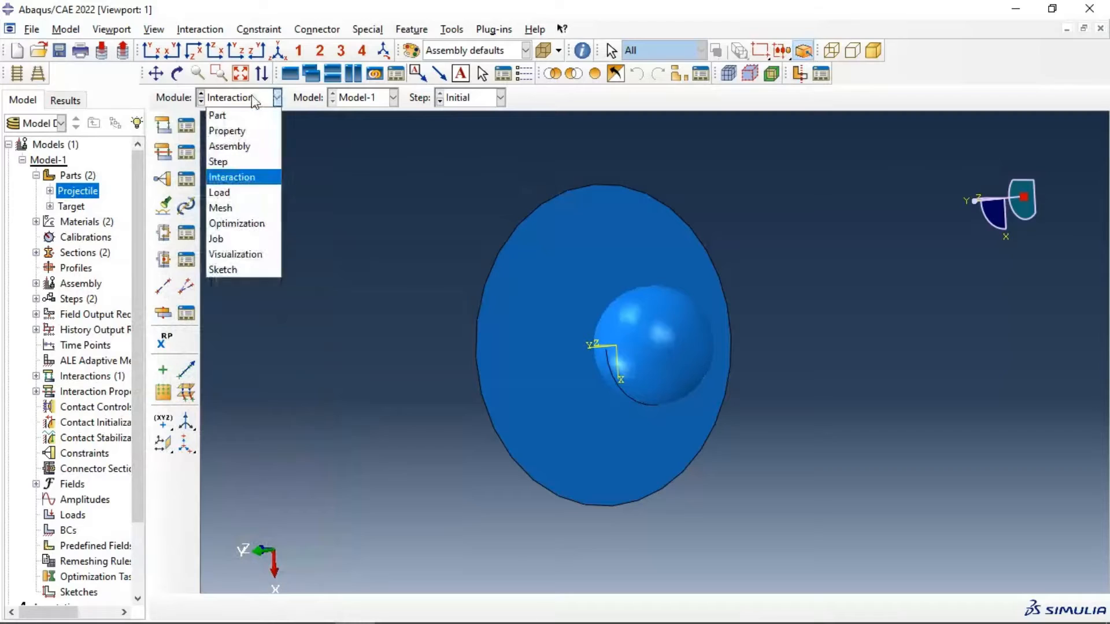
{"action": "left_click", "coordinate": [235, 196]}
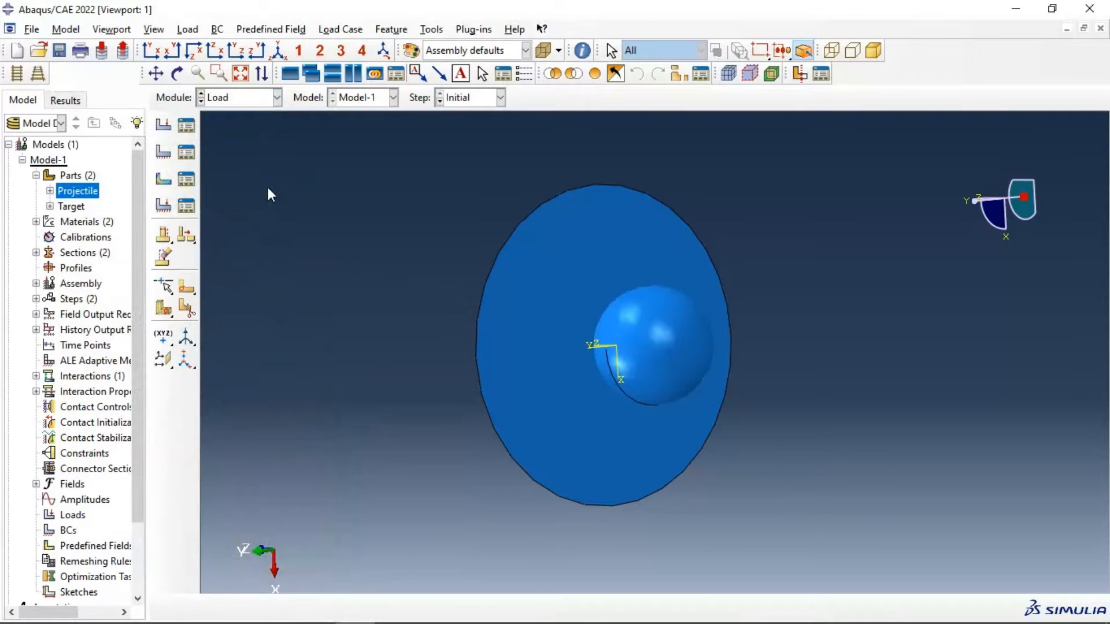
{"action": "left_click", "coordinate": [163, 151]}
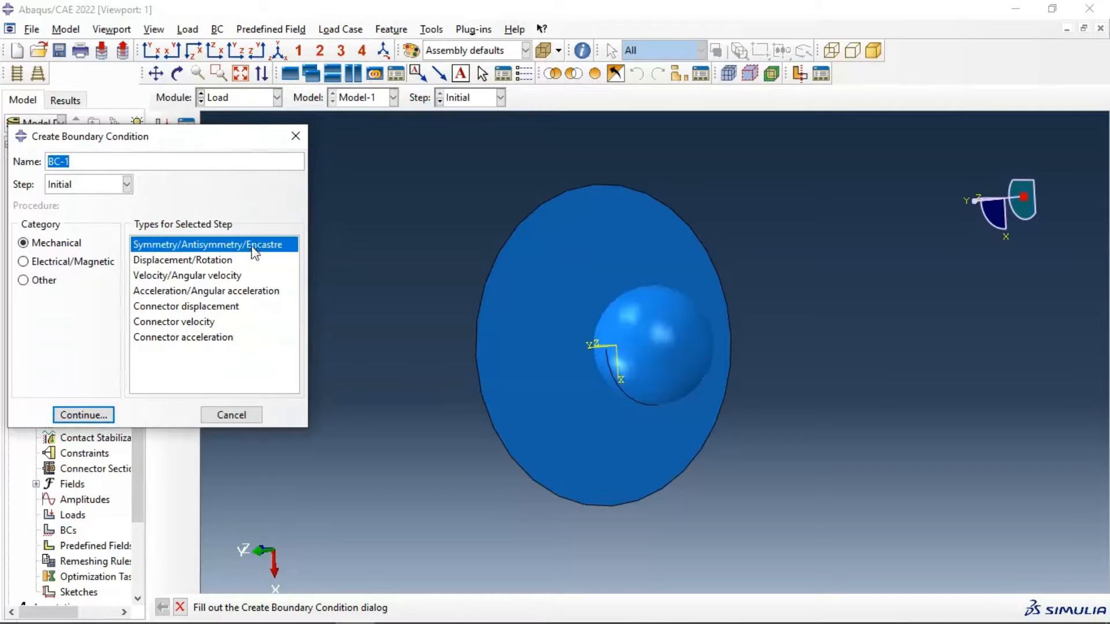
{"action": "left_click", "coordinate": [99, 416]}
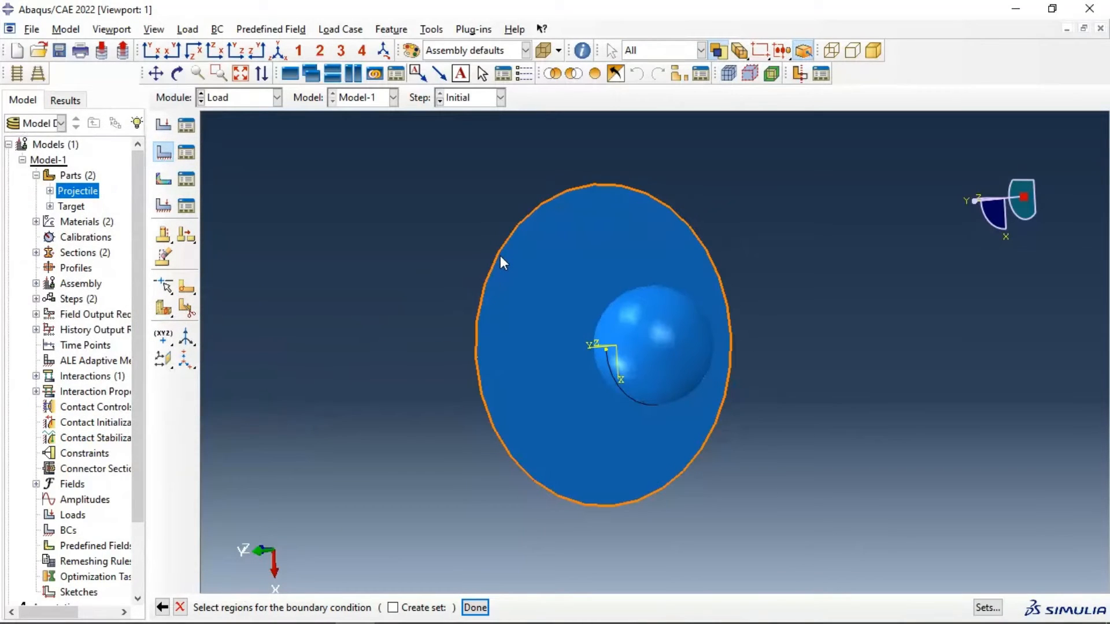
{"action": "left_click", "coordinate": [444, 466]}
{"action": "left_click", "coordinate": [474, 607]}
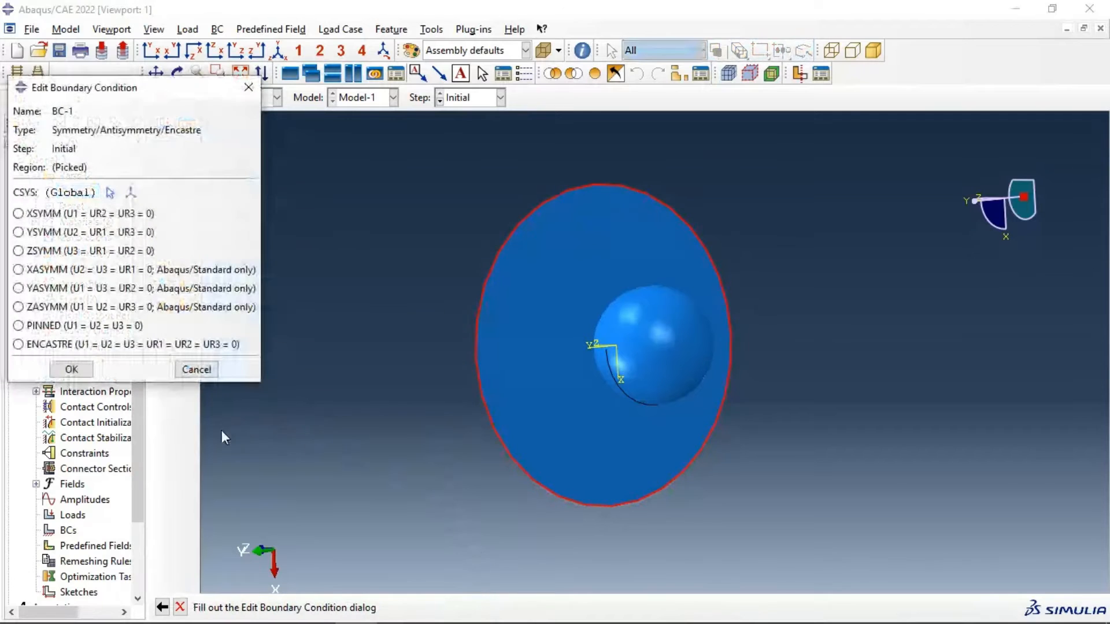
{"action": "left_click", "coordinate": [23, 345]}
{"action": "left_click", "coordinate": [71, 370]}
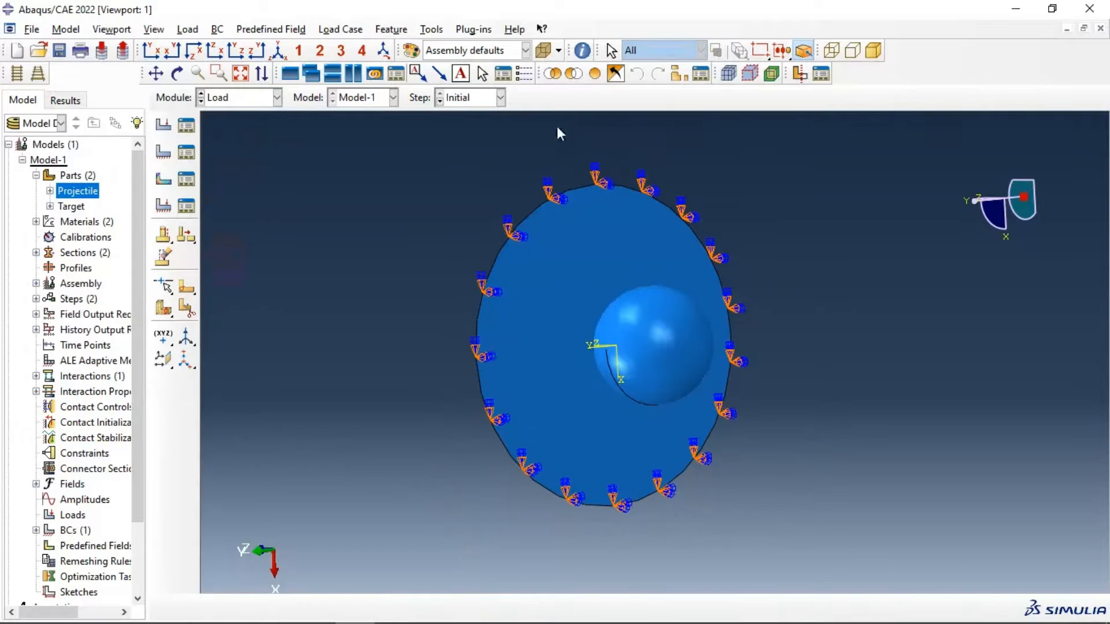
- Start a Displacement/Rotation boundary condition in the Initial step, isolating Projectile-1 in the display and picking the whole sphere as its region
{"action": "left_click", "coordinate": [163, 151]}
{"action": "left_click", "coordinate": [168, 260]}
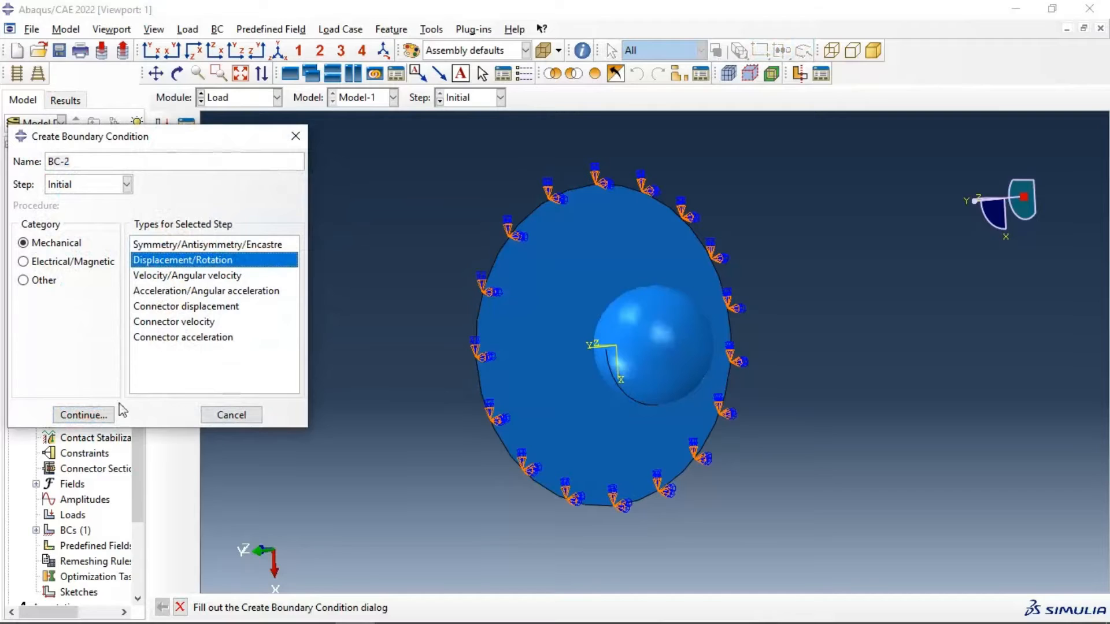
{"action": "left_click", "coordinate": [83, 415]}
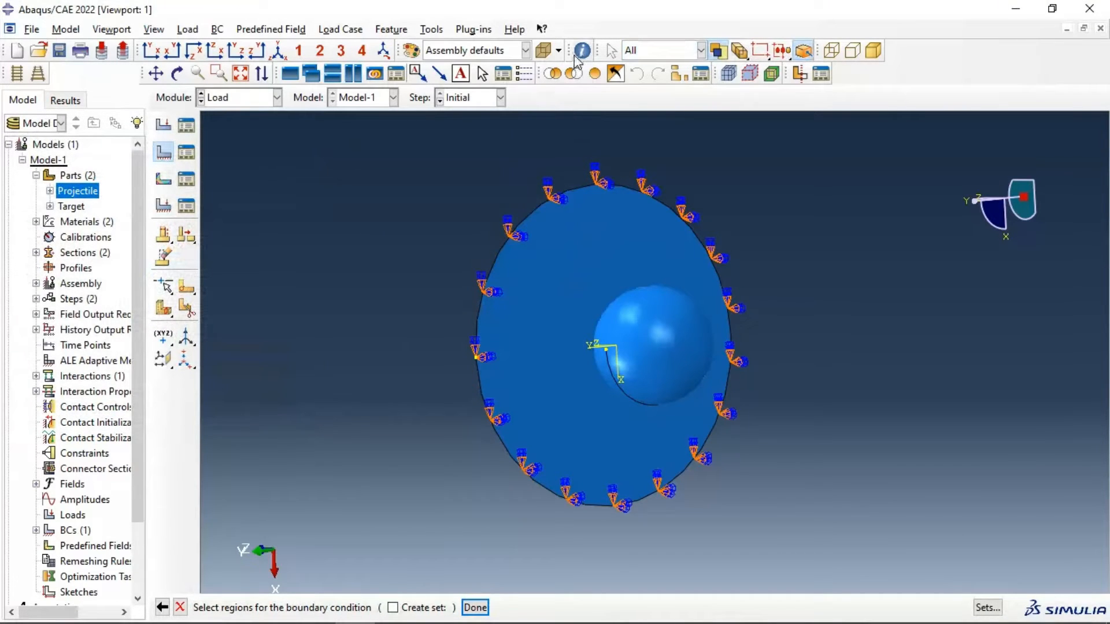
{"action": "left_click", "coordinate": [151, 51]}
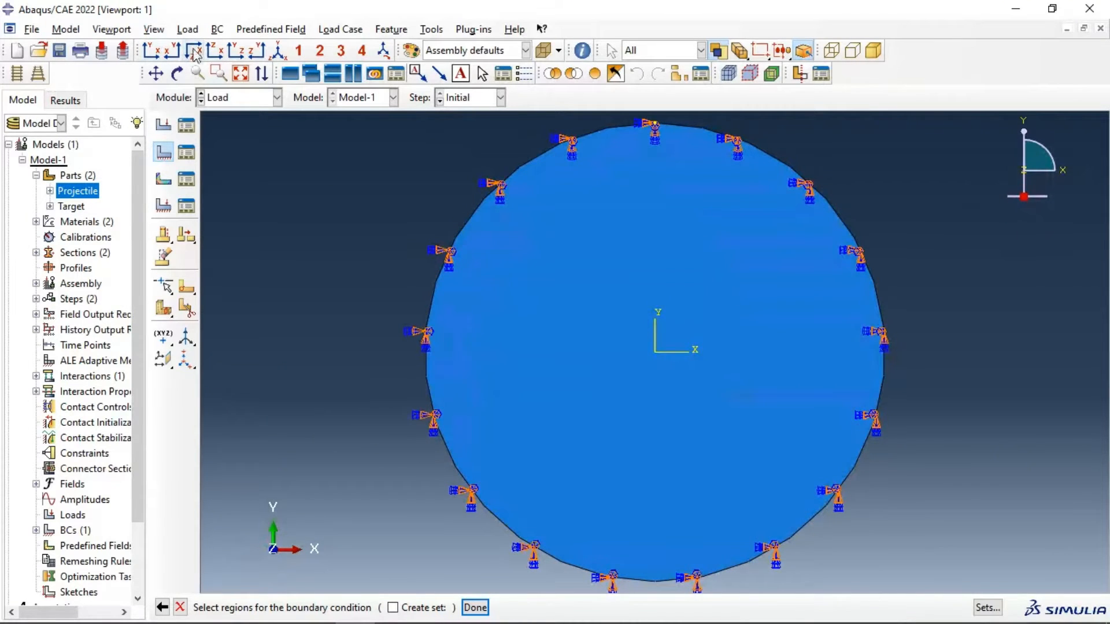
{"action": "left_click", "coordinate": [195, 51]}
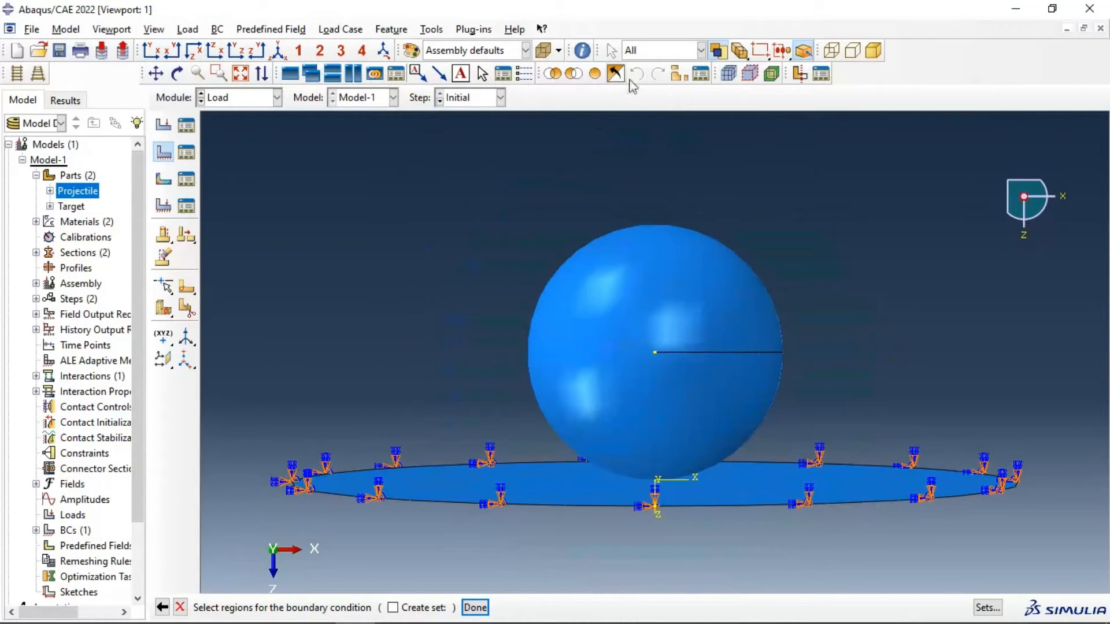
{"action": "left_click", "coordinate": [679, 73]}
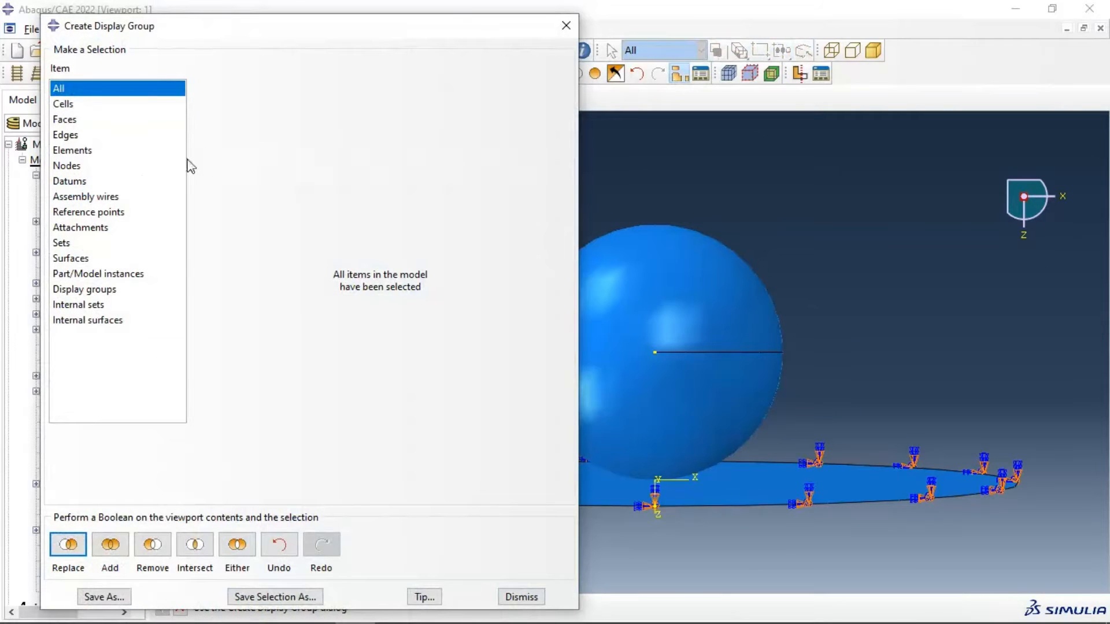
{"action": "left_click", "coordinate": [81, 274]}
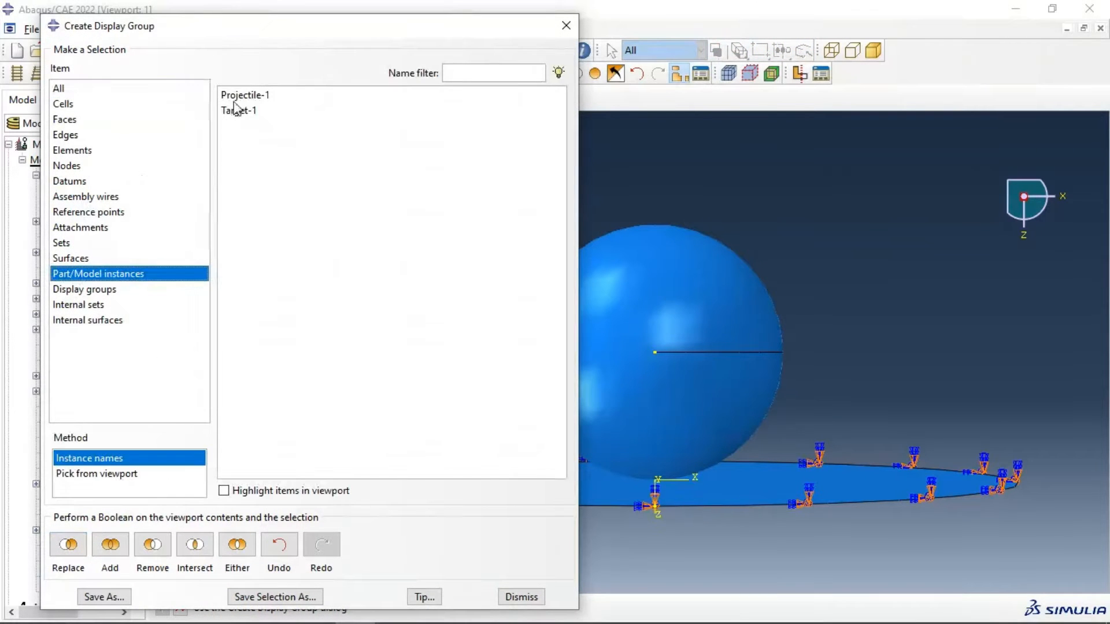
{"action": "left_click", "coordinate": [237, 95]}
{"action": "left_click", "coordinate": [68, 545]}
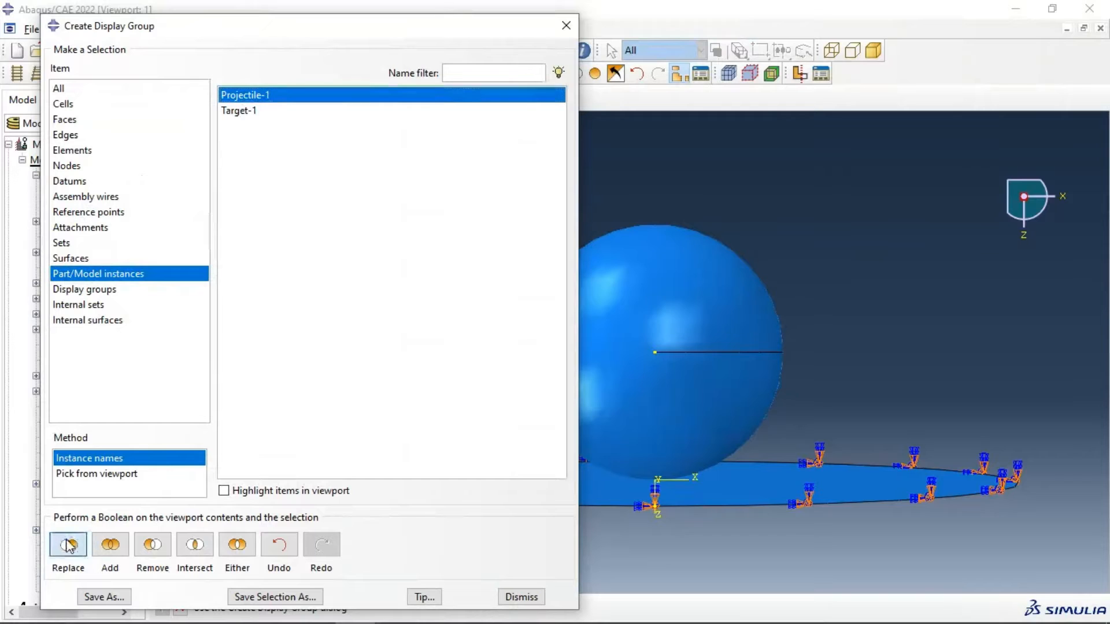
{"action": "left_click", "coordinate": [566, 25]}
{"action": "left_click_drag", "start_coordinate": [456, 179], "coordinate": [926, 482]}
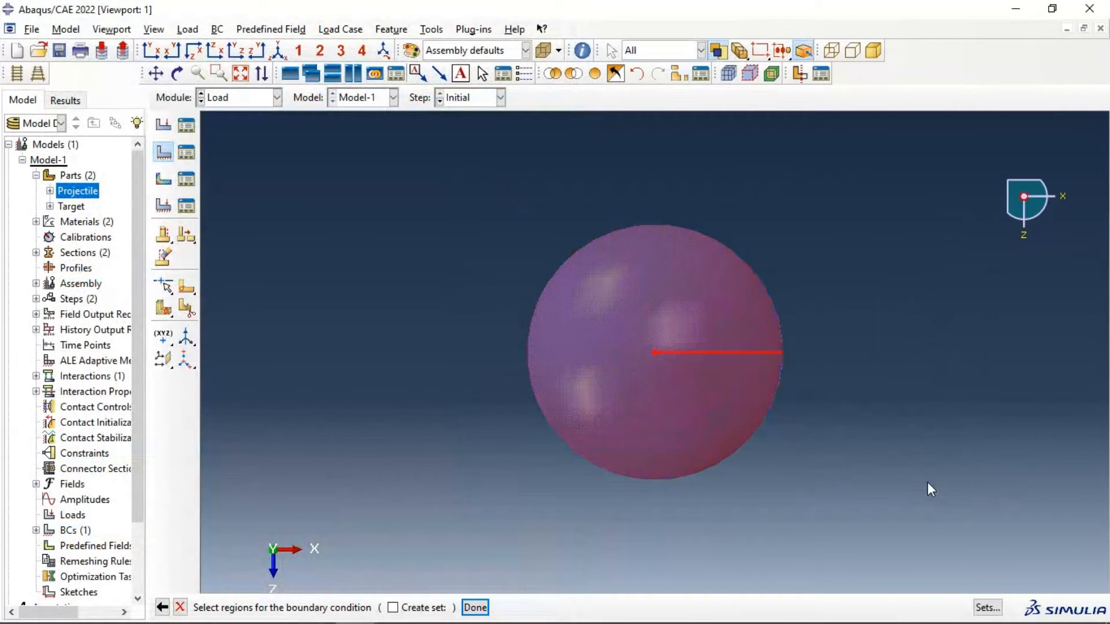
{"action": "left_click", "coordinate": [476, 607]}
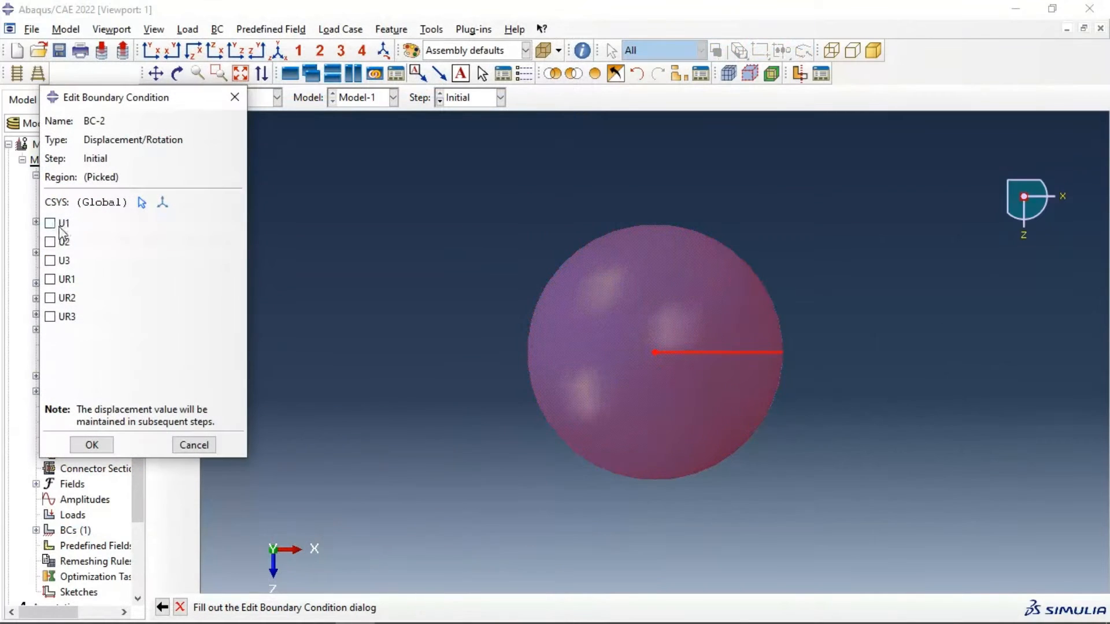
- Constrain U1, U2, UR1, UR2 and UR3 of the sphere, leaving U3 free, and restore the display of the whole assembly
{"action": "left_click", "coordinate": [62, 224]}
{"action": "left_click", "coordinate": [55, 243]}
{"action": "left_click", "coordinate": [55, 260]}
{"action": "left_click", "coordinate": [55, 279]}
{"action": "left_click", "coordinate": [55, 298]}
{"action": "left_click", "coordinate": [55, 317]}
{"action": "left_click", "coordinate": [279, 51]}
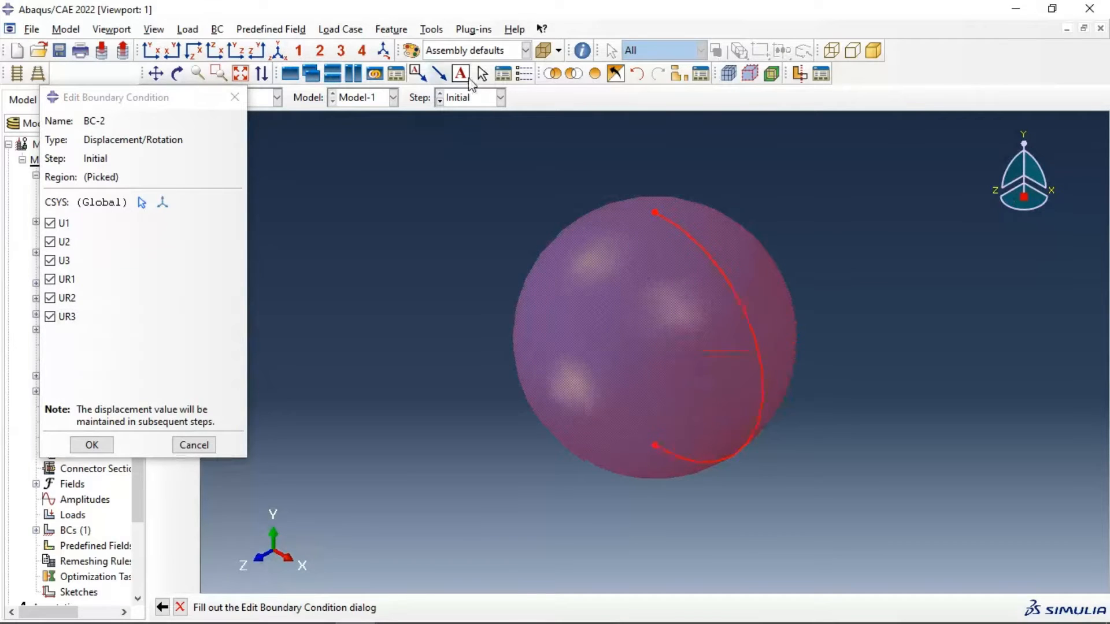
{"action": "left_click", "coordinate": [615, 73]}
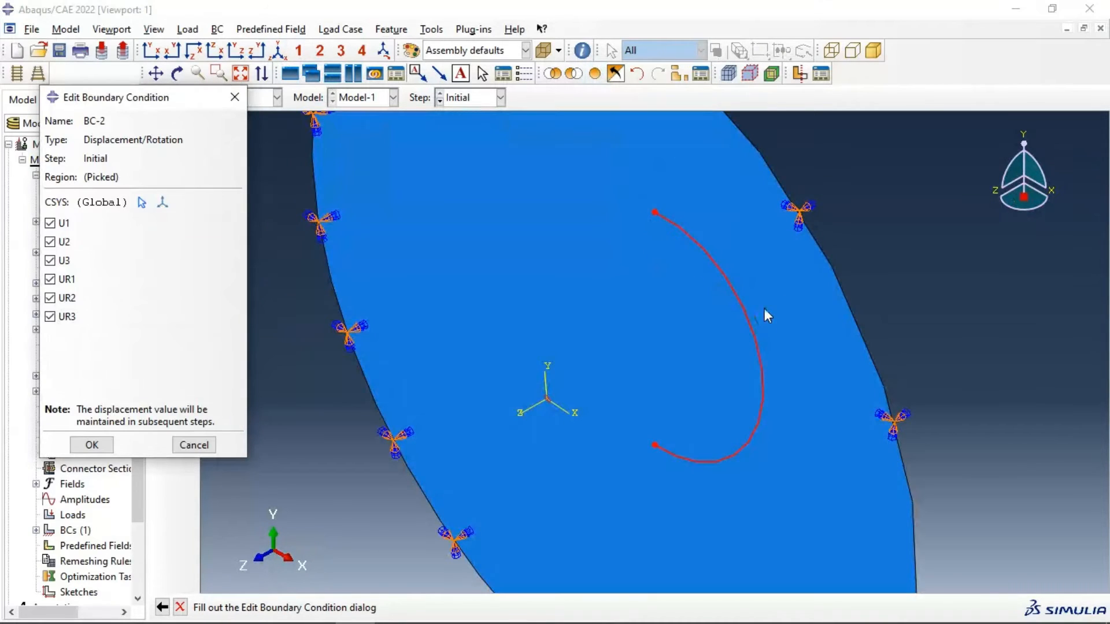
{"action": "left_click_drag", "start_coordinate": [812, 341], "coordinate": [711, 273], "text": "ctrl+alt"}
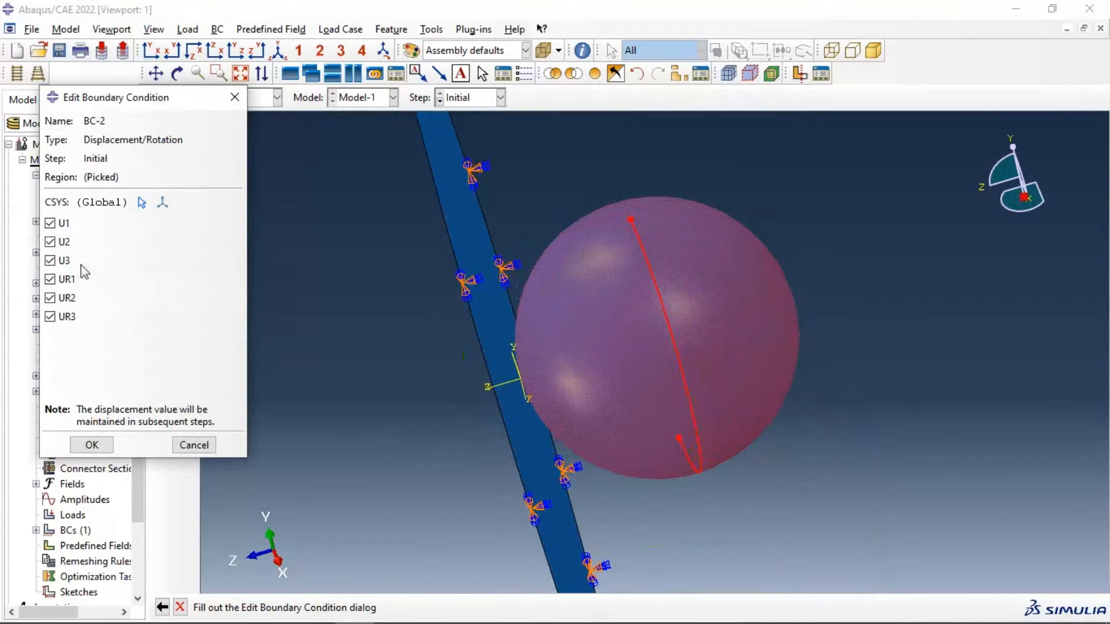
{"action": "left_click", "coordinate": [50, 261]}
{"action": "left_click", "coordinate": [92, 445]}
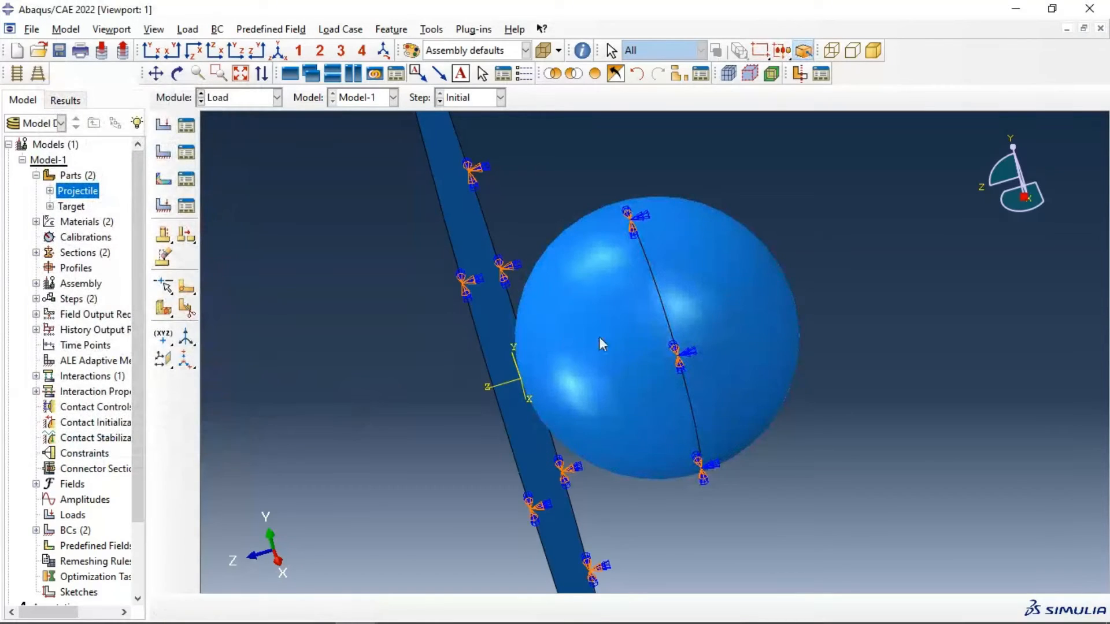
{"action": "left_click_drag", "start_coordinate": [598, 337], "coordinate": [532, 289], "text": "ctrl+alt"}
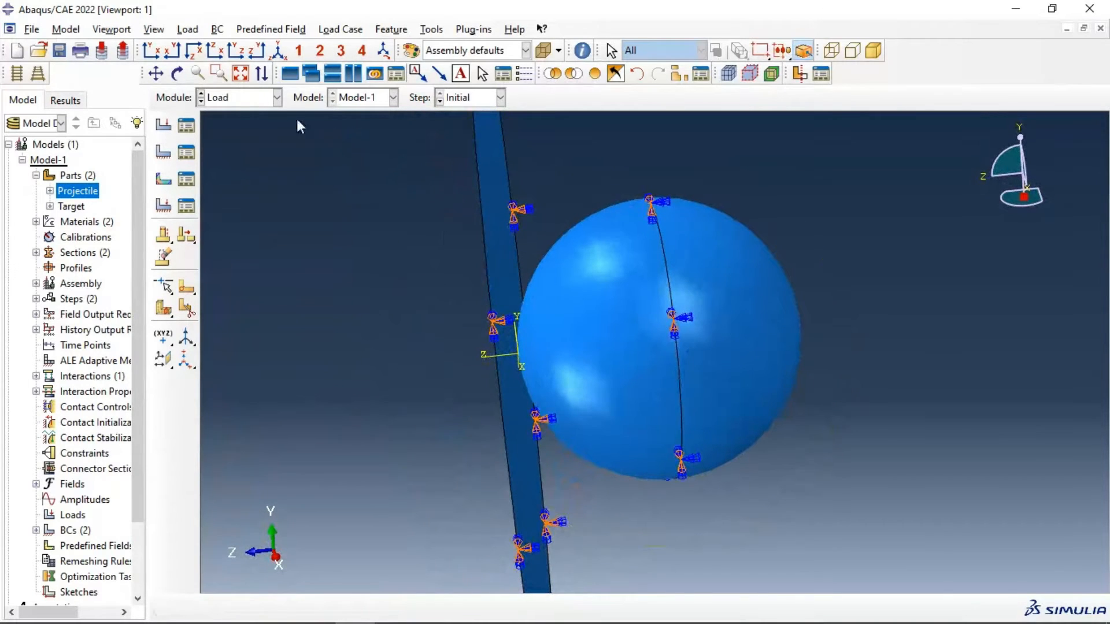
- Create a Velocity predefined field in the Initial step on the whole sphere, with V1 0, V2 0 and V3 40000
{"action": "left_click", "coordinate": [239, 54]}
{"action": "left_click", "coordinate": [255, 53]}
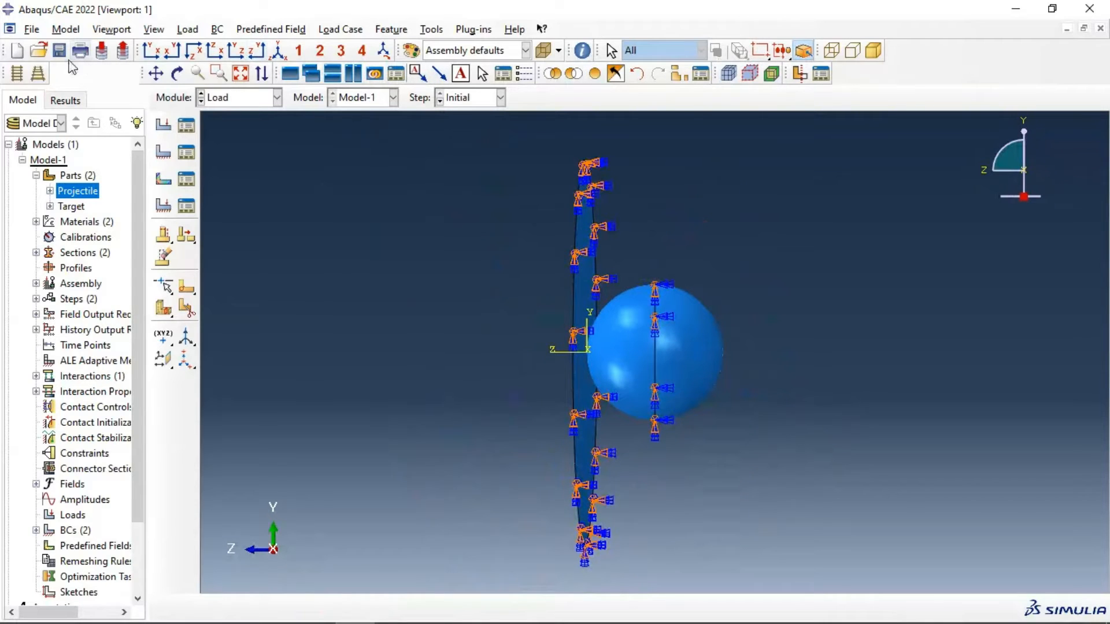
{"action": "left_click", "coordinate": [16, 74]}
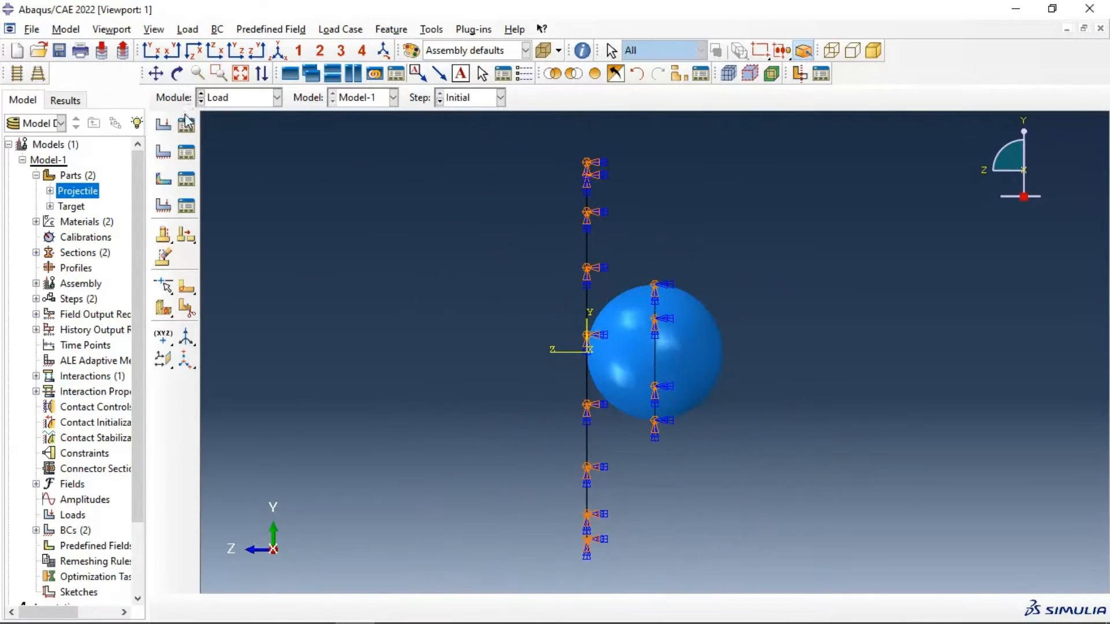
{"action": "left_click", "coordinate": [163, 180]}
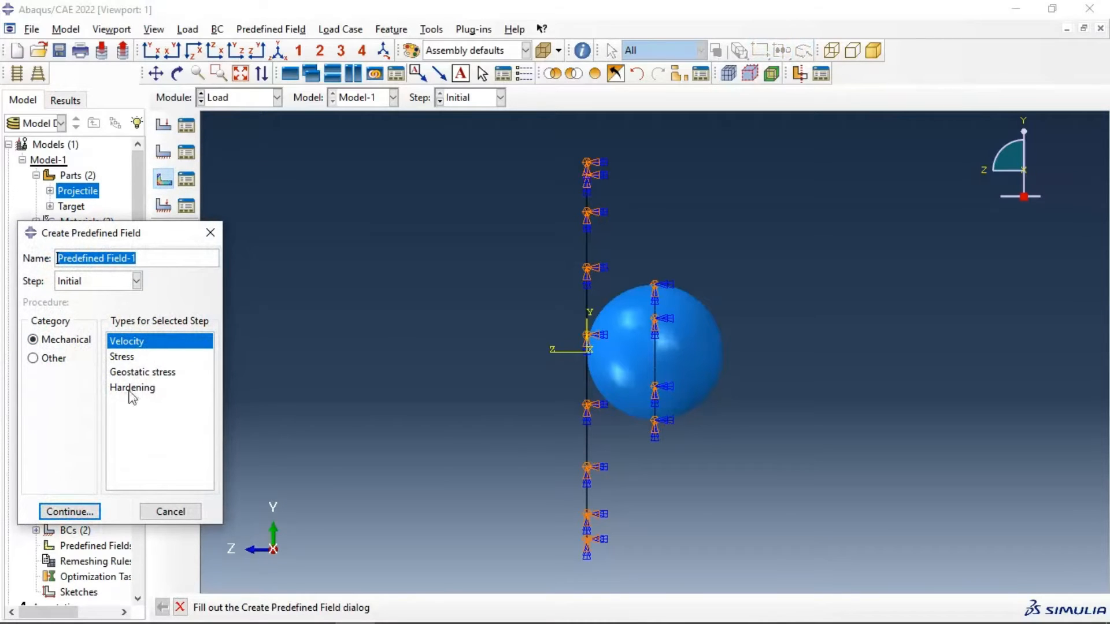
{"action": "left_click", "coordinate": [80, 513]}
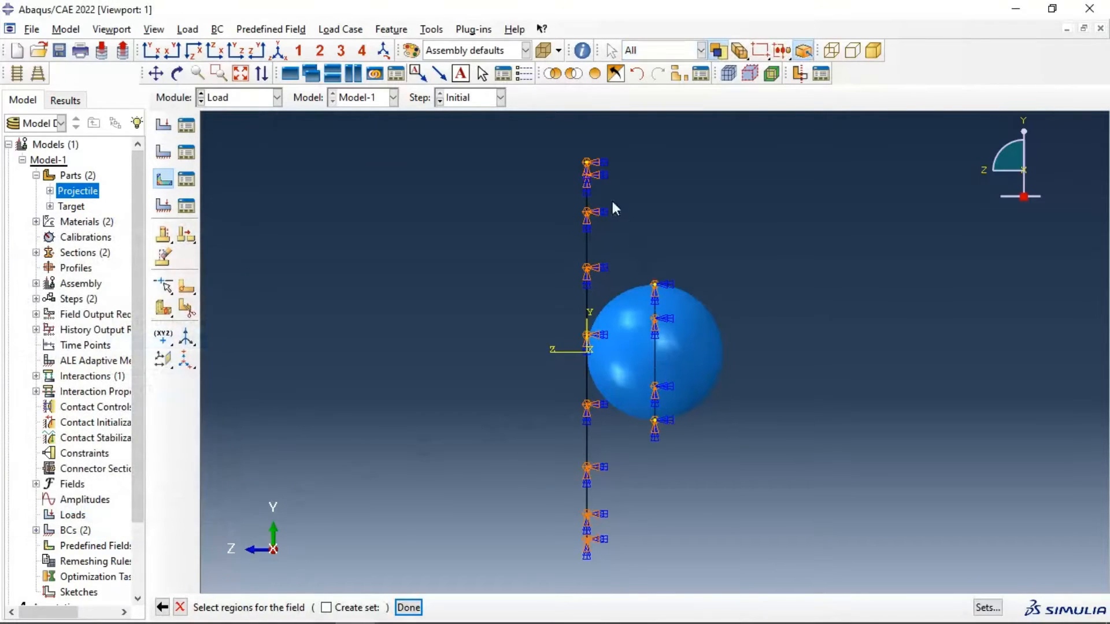
{"action": "left_click_drag", "start_coordinate": [614, 204], "coordinate": [921, 508]}
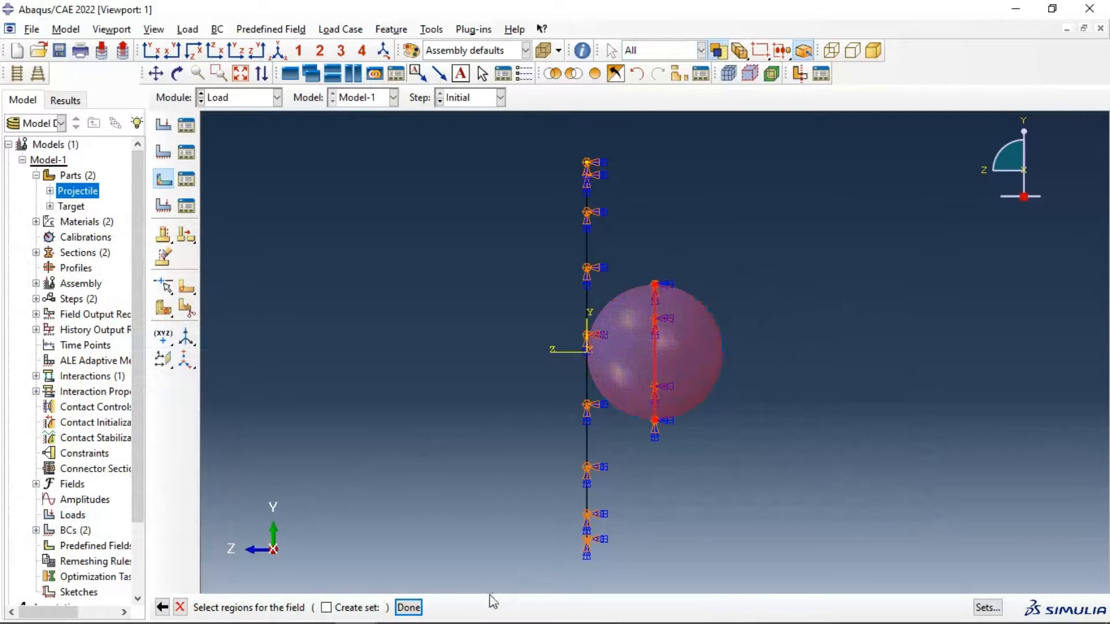
{"action": "left_click", "coordinate": [408, 607]}
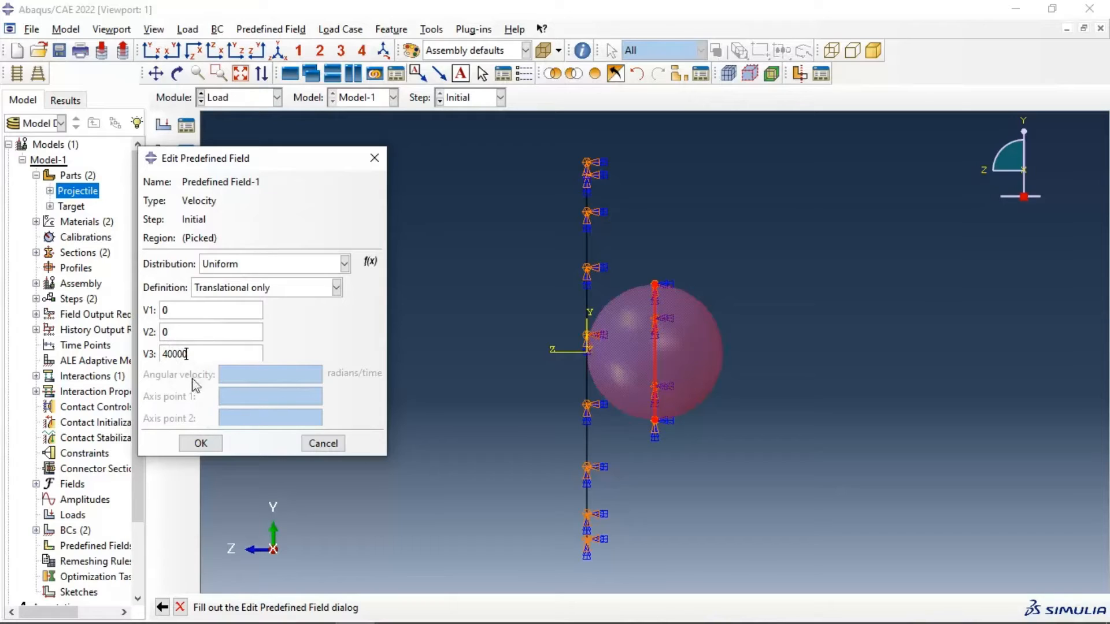
{"action": "left_click_drag", "start_coordinate": [186, 354], "coordinate": [163, 353]}
{"action": "left_click", "coordinate": [200, 444]}
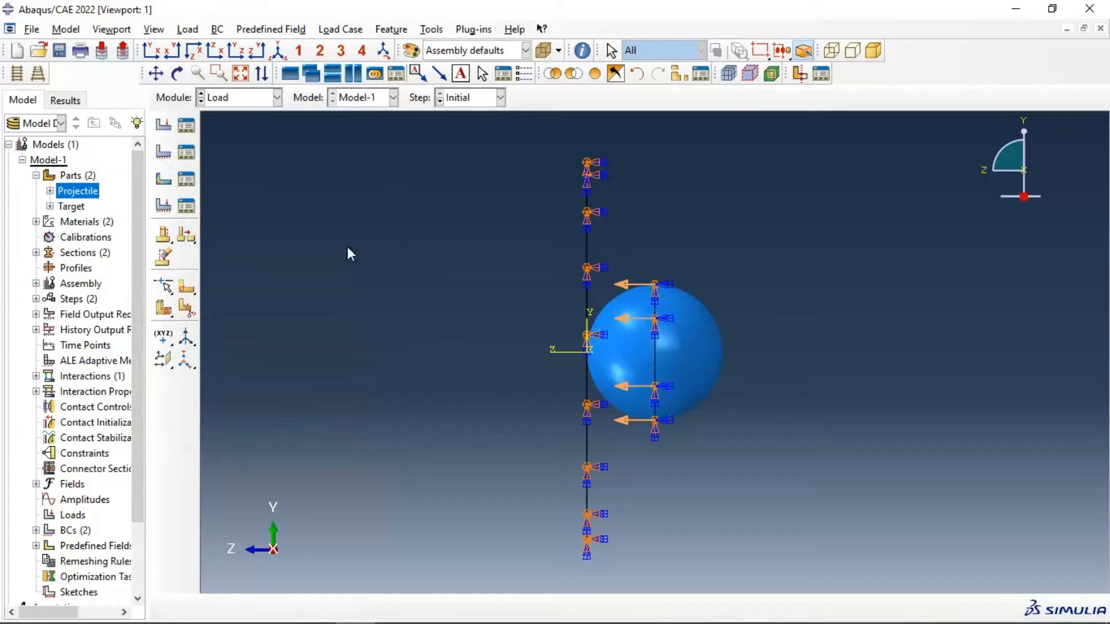
- Switch to the Mesh module at part level and seed the Projectile with an approximate global size of 2
{"action": "left_click", "coordinate": [244, 101]}
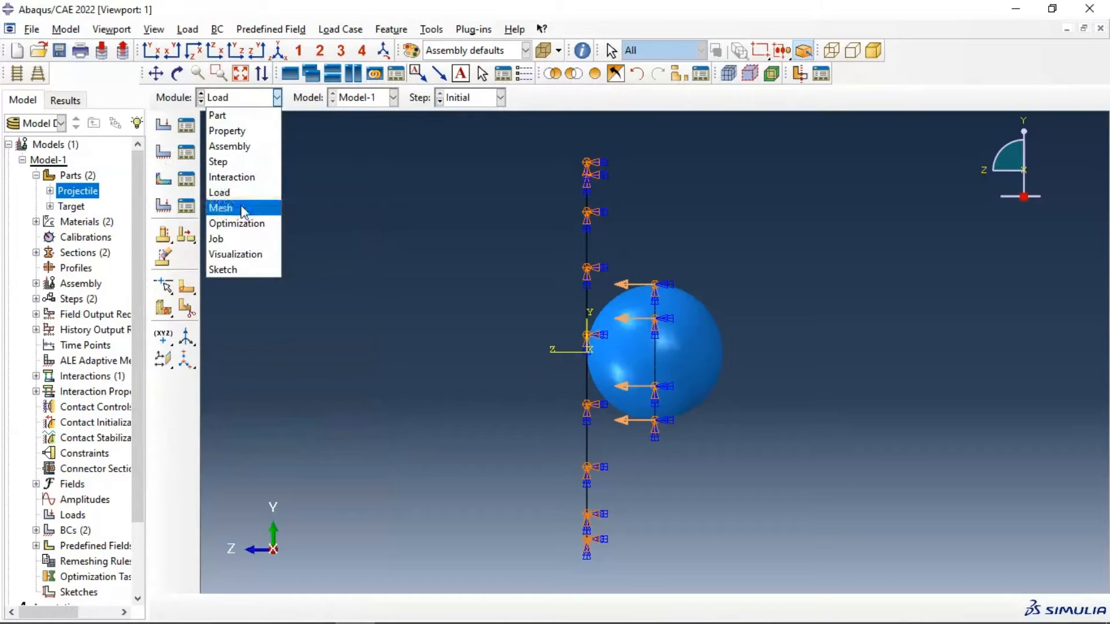
{"action": "left_click", "coordinate": [234, 204]}
{"action": "left_click", "coordinate": [513, 99]}
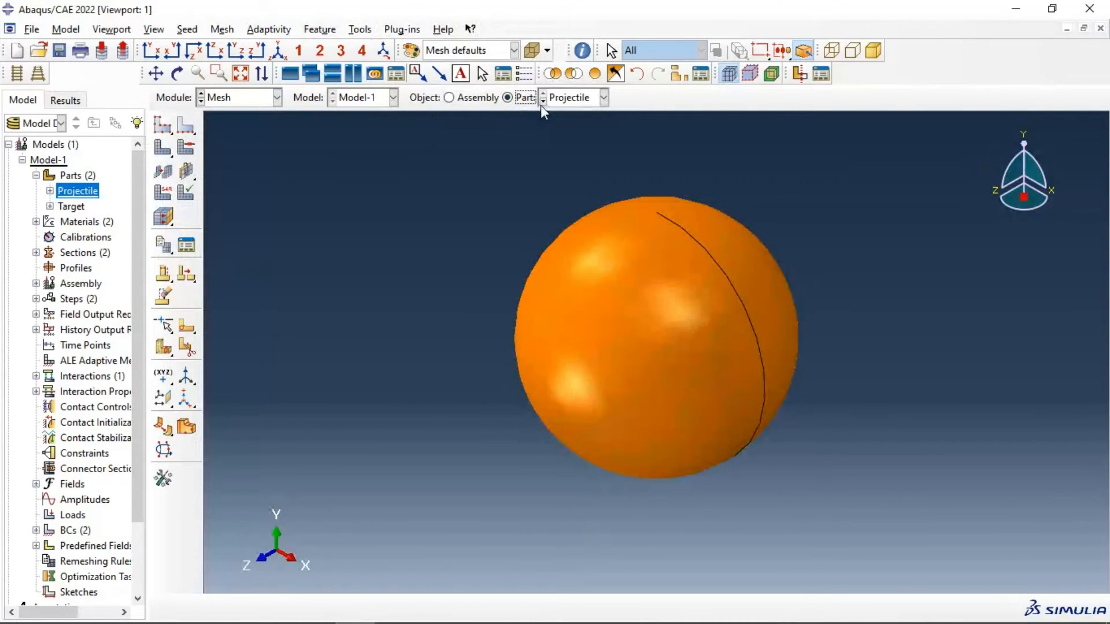
{"action": "left_click", "coordinate": [186, 147]}
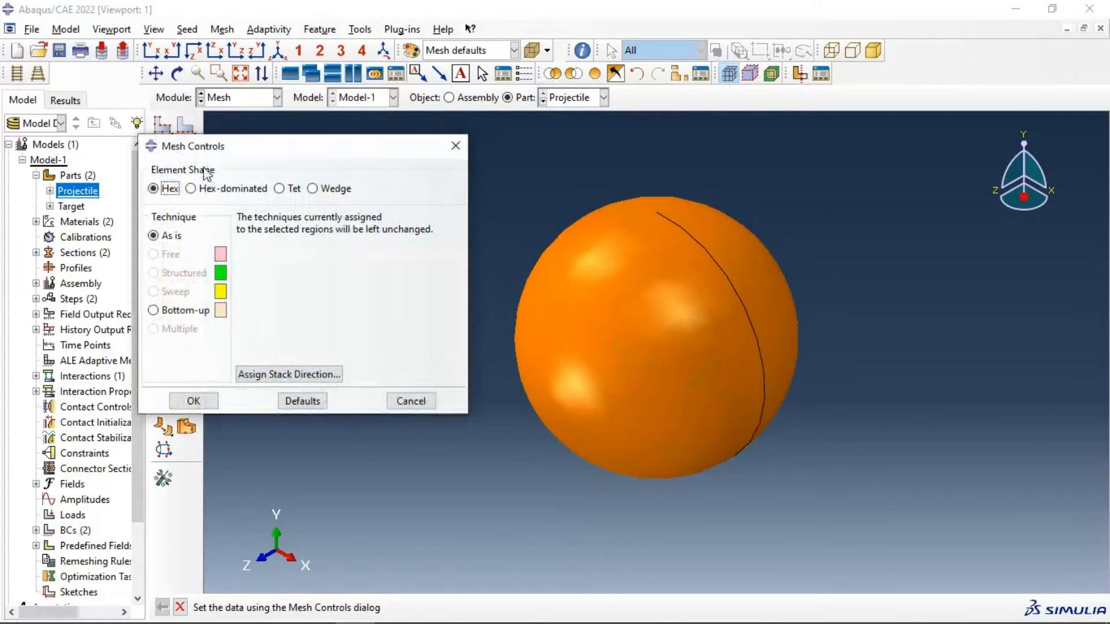
{"action": "left_click", "coordinate": [460, 151]}
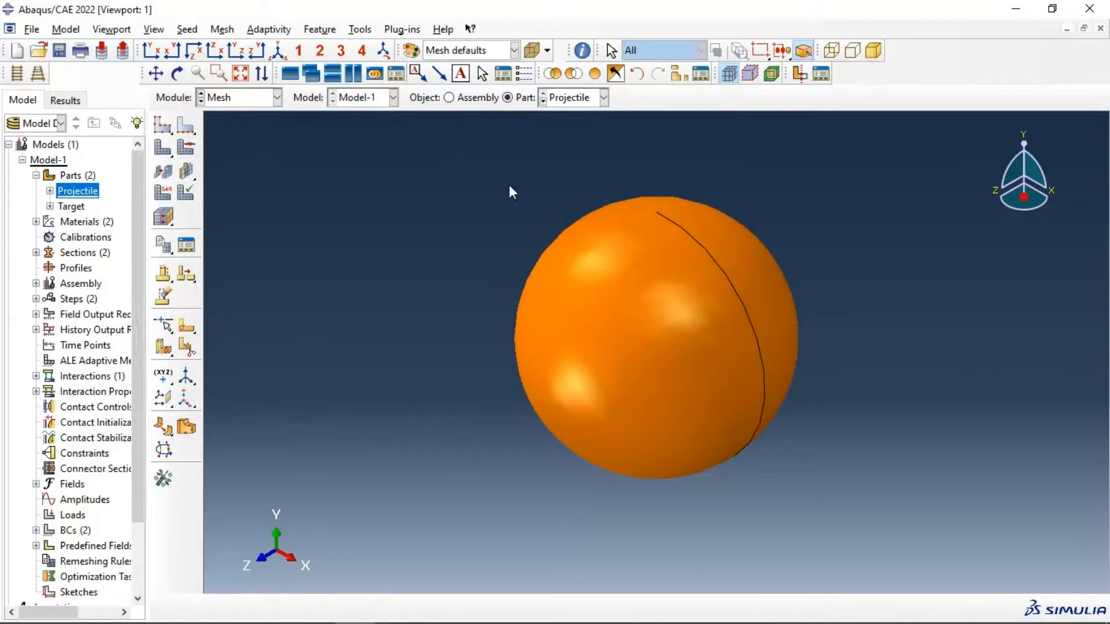
{"action": "left_click", "coordinate": [170, 124]}
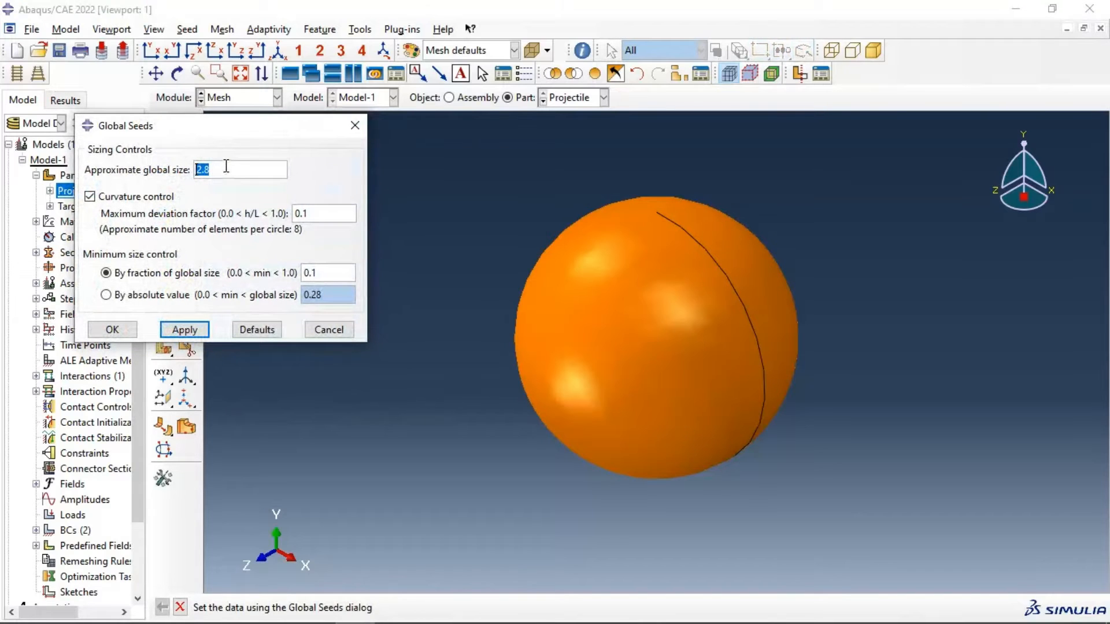
{"action": "type", "text": "2"}
{"action": "left_click", "coordinate": [182, 334]}
{"action": "left_click", "coordinate": [133, 332]}
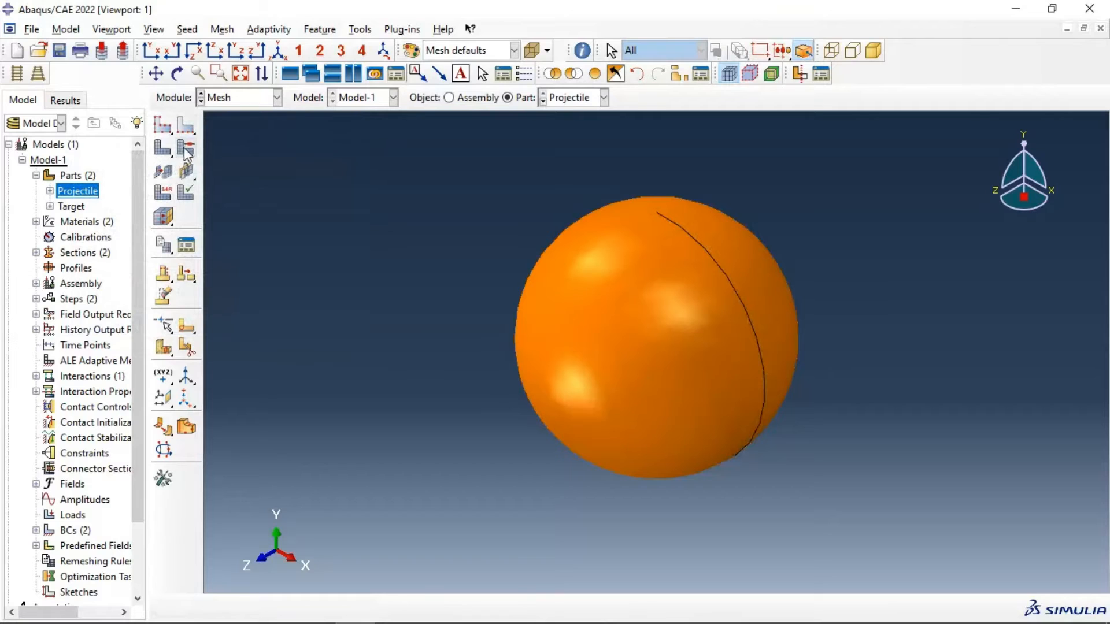
- Set the Projectile's mesh controls to free Tet elements without mapped tri meshing on bounding faces, and mesh the part
{"action": "left_click", "coordinate": [163, 151]}
{"action": "left_click", "coordinate": [279, 189]}
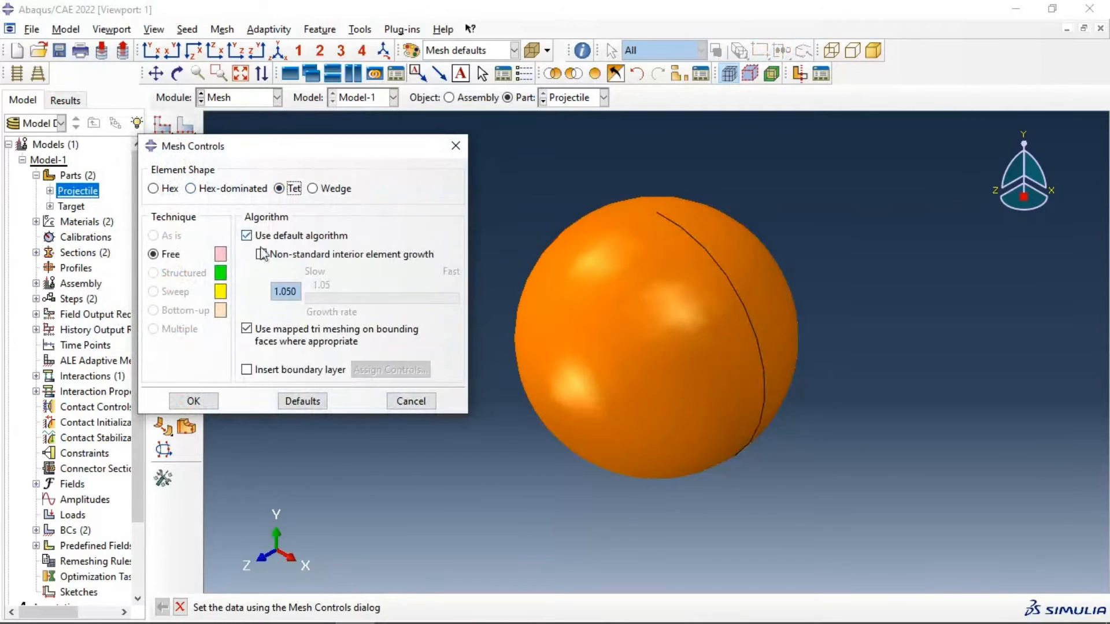
{"action": "left_click", "coordinate": [247, 328]}
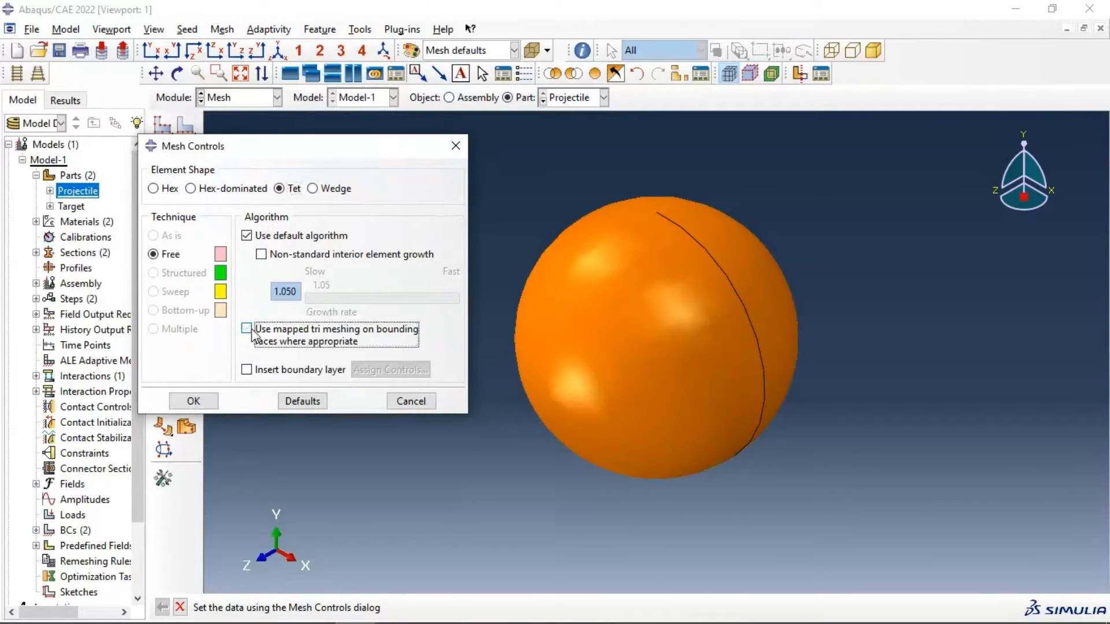
{"action": "left_click", "coordinate": [202, 401]}
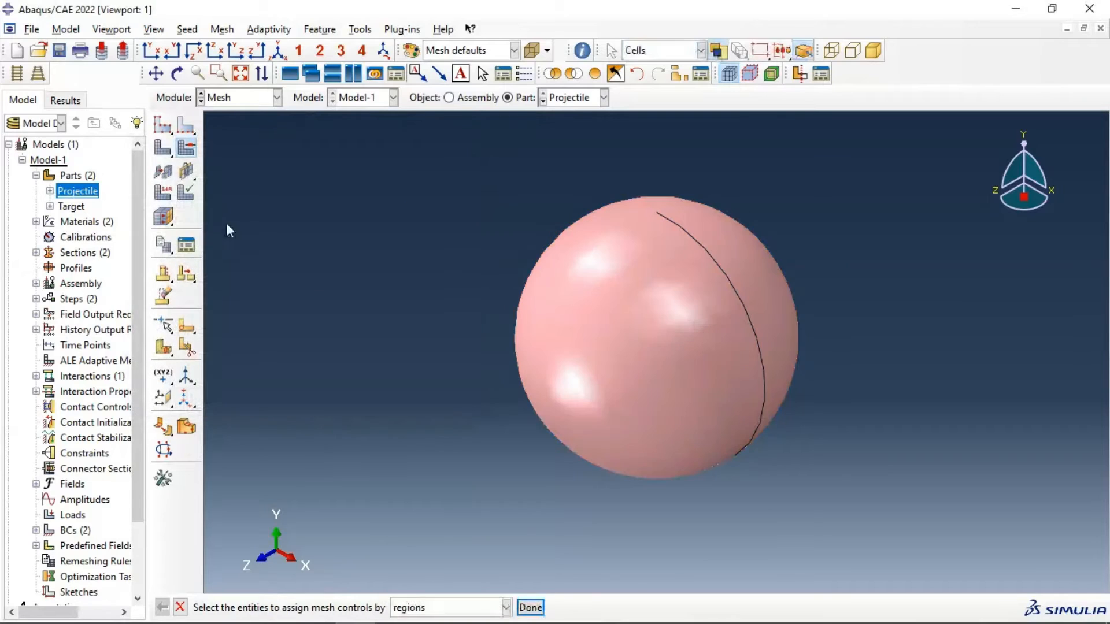
{"action": "left_click", "coordinate": [163, 148]}
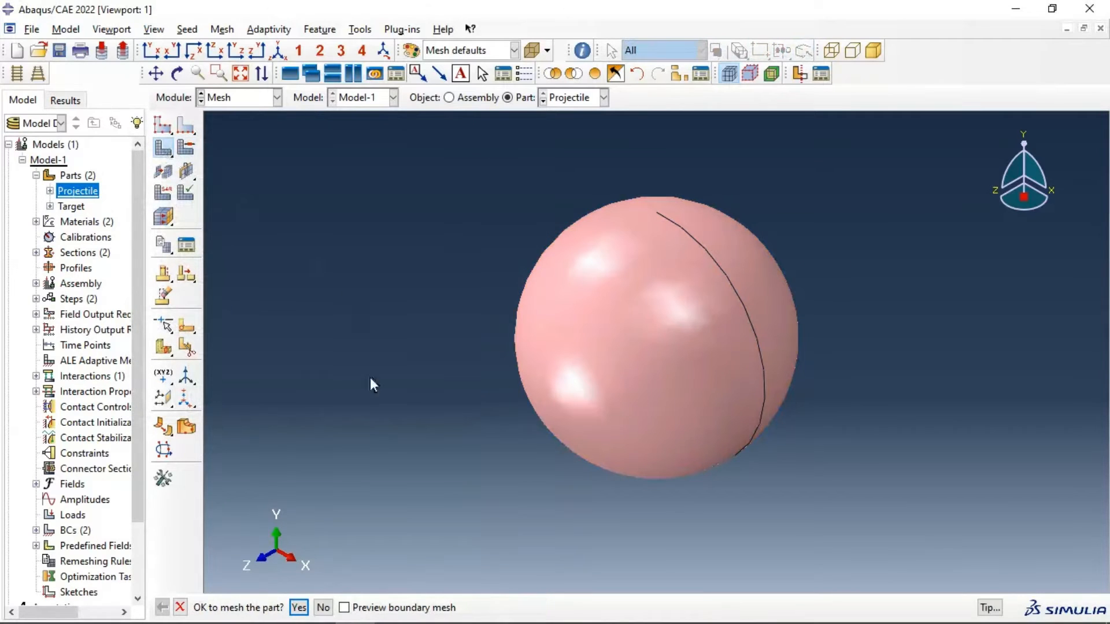
{"action": "left_click", "coordinate": [298, 608]}
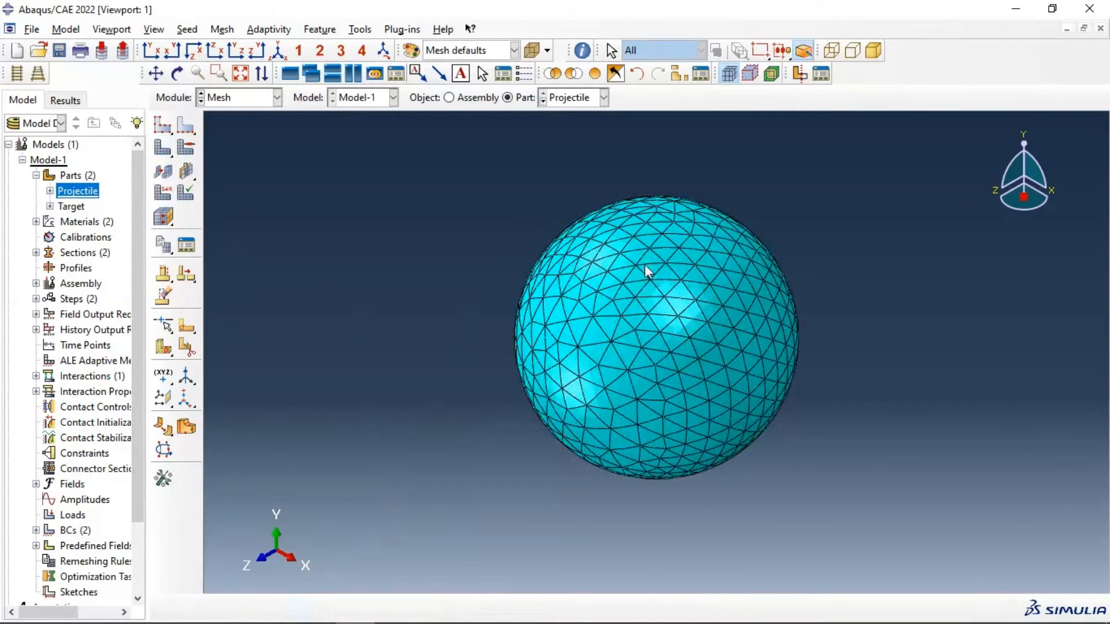
{"action": "mouse_move", "coordinate": [709, 241]}
{"action": "left_mouse_down", "text": "ctrl+alt"}
{"action": "mouse_move", "coordinate": [574, 349]}
{"action": "mouse_move", "coordinate": [681, 389]}
{"action": "mouse_move", "coordinate": [711, 228]}
{"action": "left_mouse_up", "text": "ctrl+alt"}
- Make Target the part being meshed and seed it with an approximate global size of 2
{"action": "left_click", "coordinate": [573, 101]}
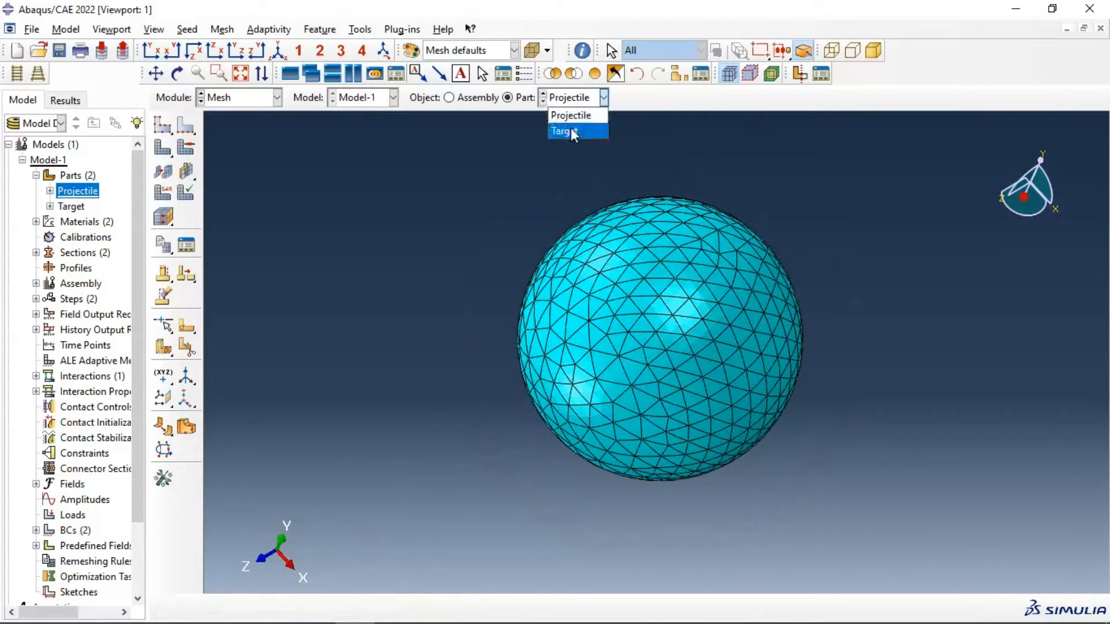
{"action": "left_click", "coordinate": [569, 130]}
{"action": "left_click", "coordinate": [162, 125]}
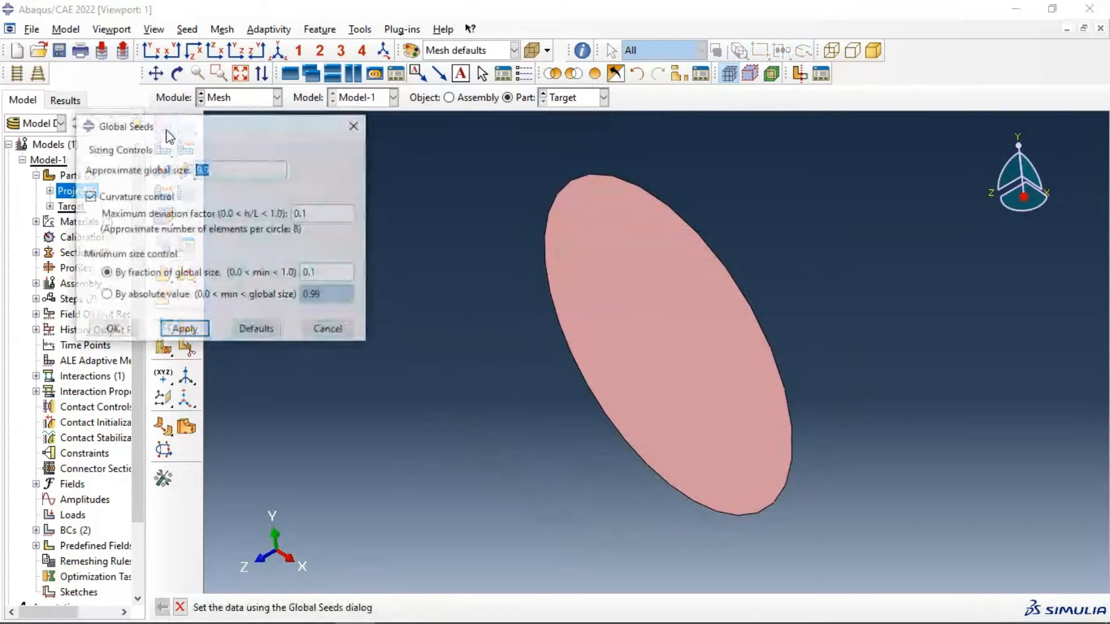
{"action": "left_click_drag", "start_coordinate": [222, 170], "coordinate": [179, 173]}
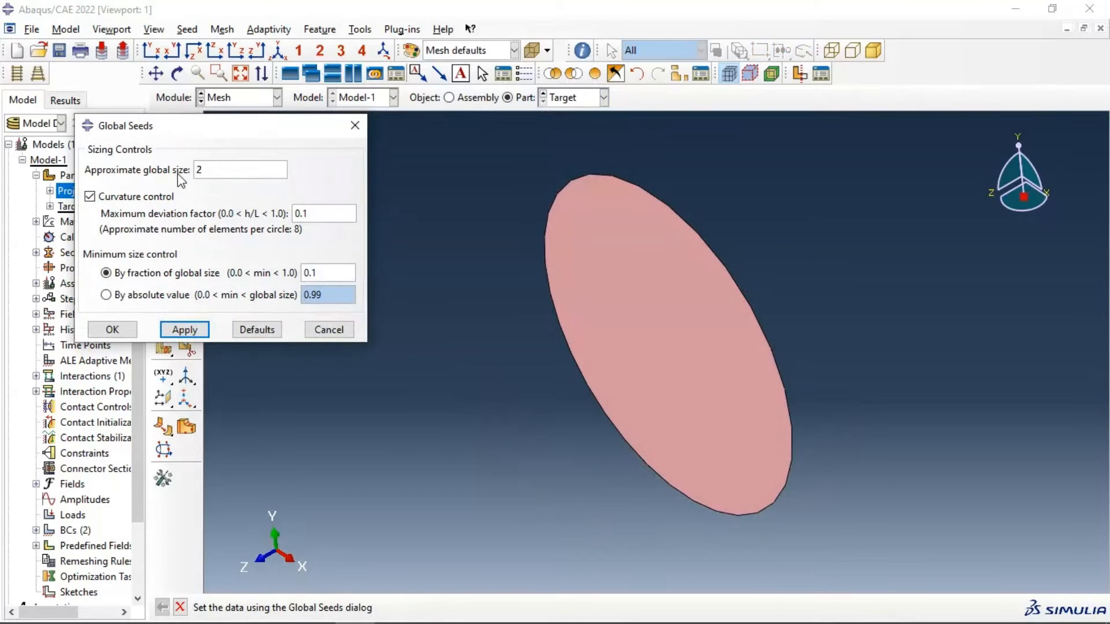
{"action": "type", "text": "2"}
{"action": "left_click", "coordinate": [184, 329]}
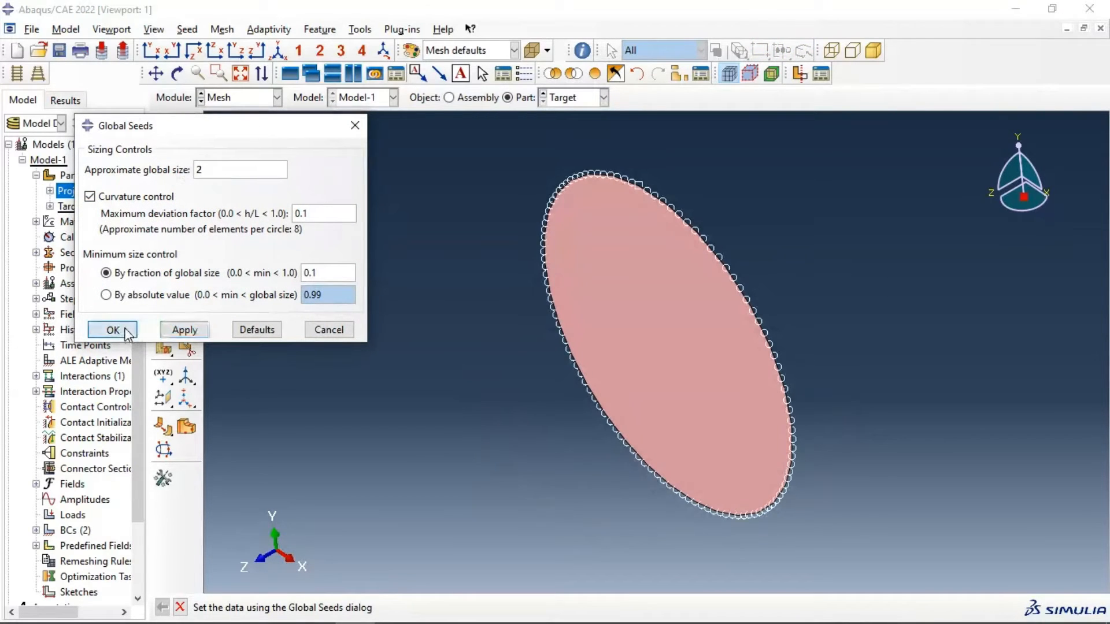
{"action": "left_click", "coordinate": [127, 330]}
- Generate the mesh on the Target disc
{"action": "left_click", "coordinate": [163, 148]}
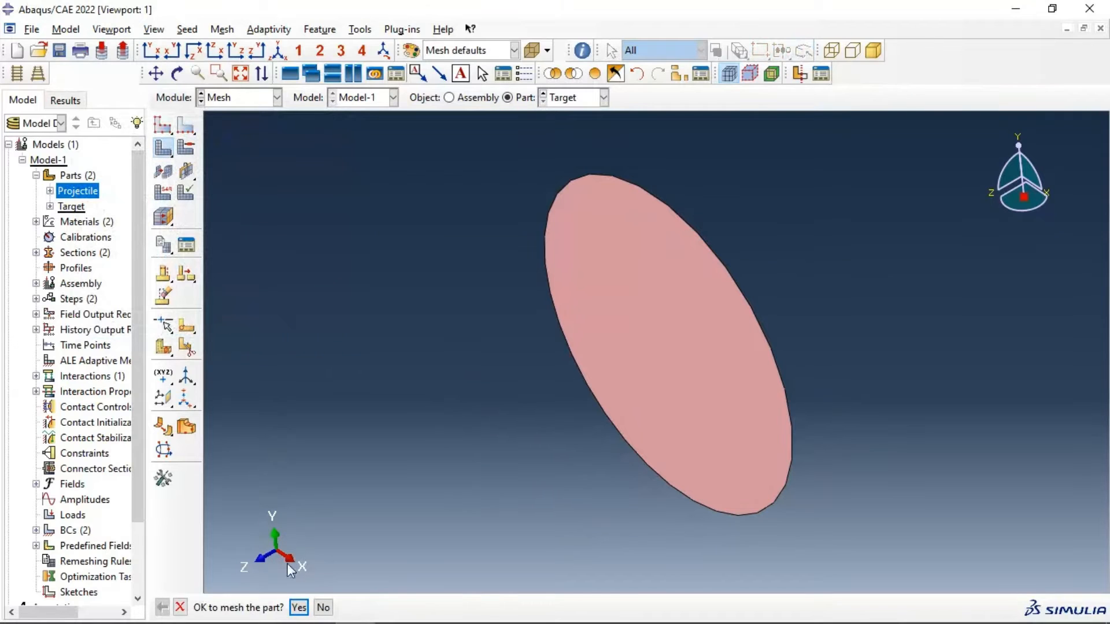
{"action": "left_click", "coordinate": [298, 607]}
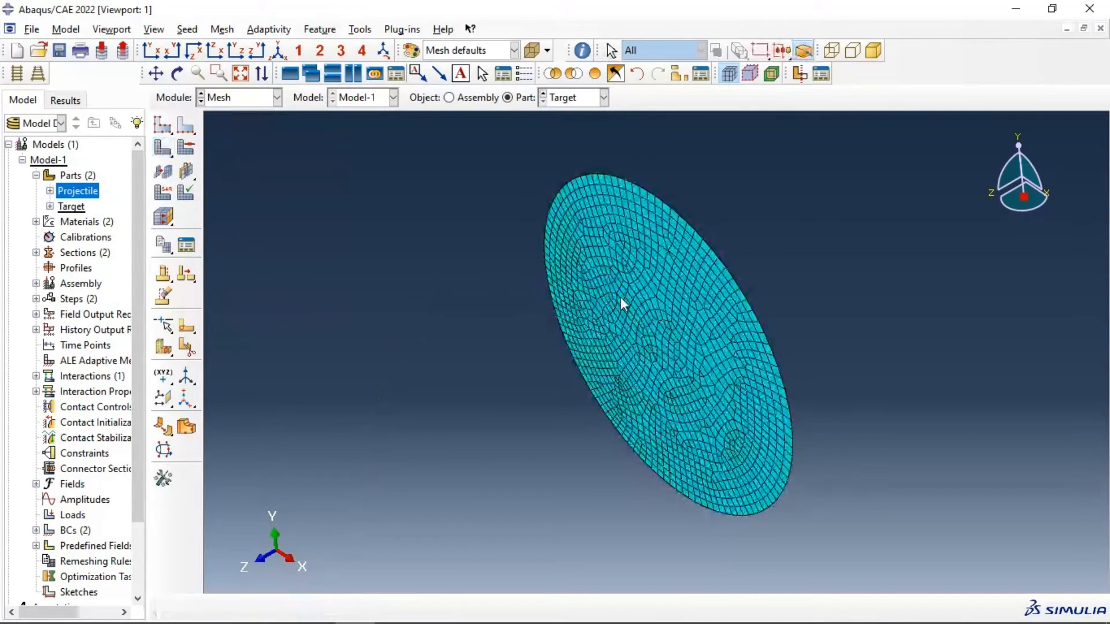
{"action": "left_click_drag", "start_coordinate": [661, 292], "coordinate": [624, 343], "text": "ctrl+alt"}
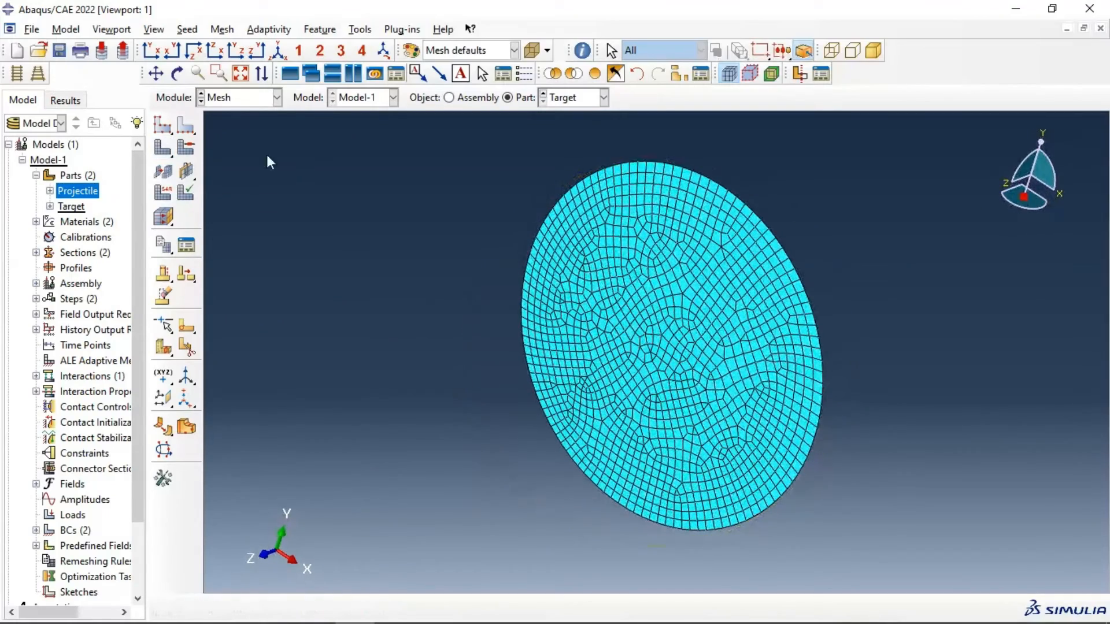
- Examine the Explicit shell element controls for the Target, including hourglass control, element deletion and max degradation, without applying changes
{"action": "left_click", "coordinate": [163, 192]}
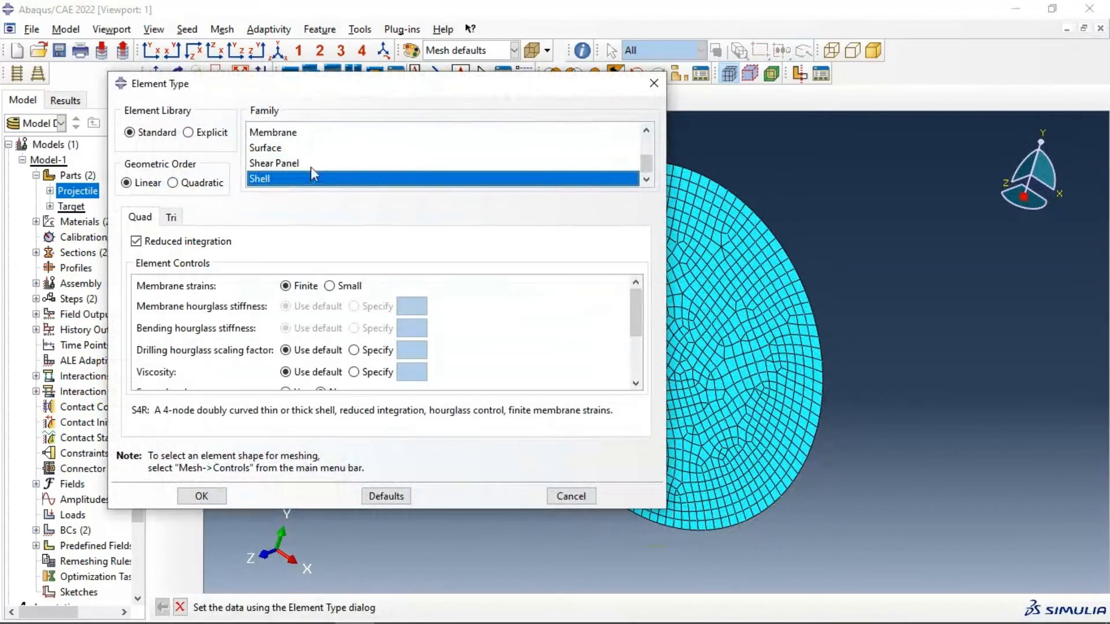
{"action": "left_click", "coordinate": [204, 137]}
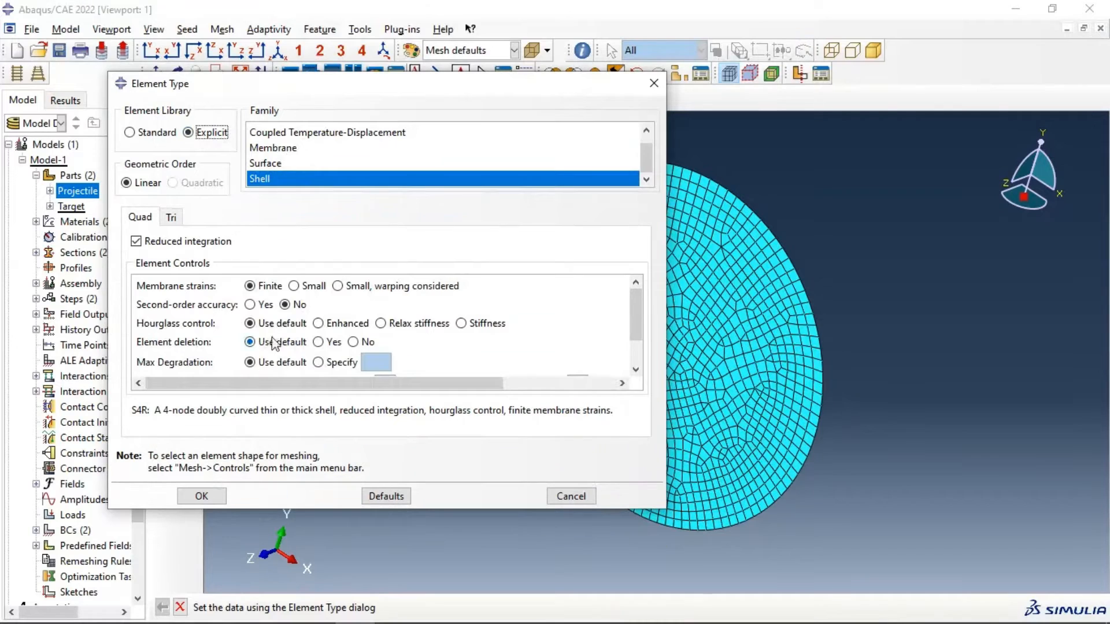
{"action": "scroll", "coordinate": [359, 344], "scroll_direction": "down", "scroll_amount": 3}
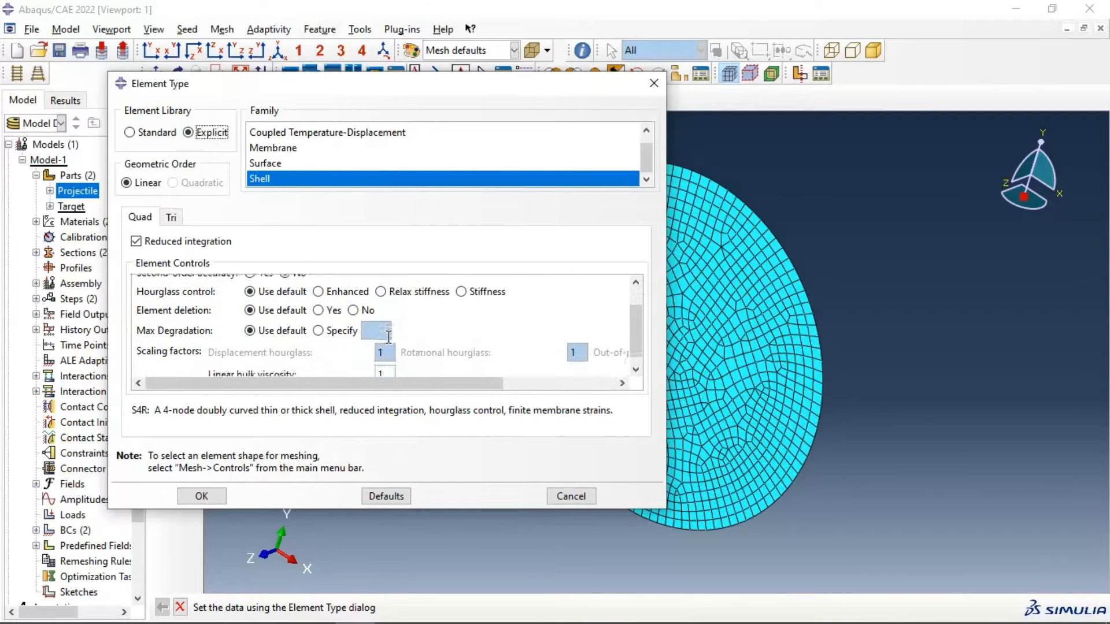
{"action": "scroll", "coordinate": [373, 346], "scroll_direction": "up", "scroll_amount": 1}
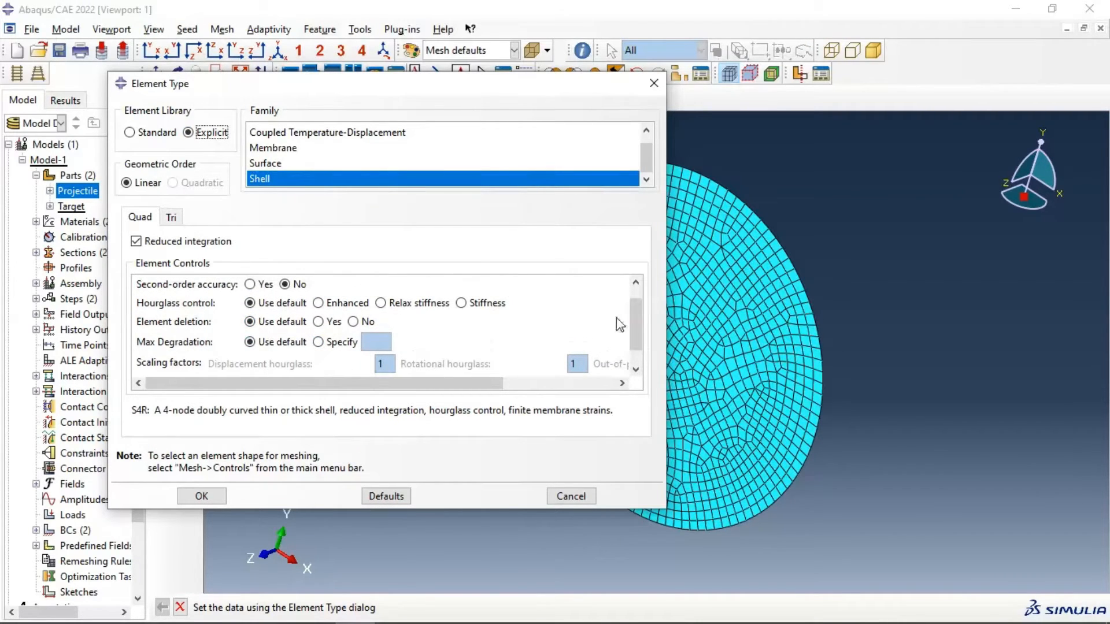
{"action": "left_click_drag", "start_coordinate": [637, 321], "coordinate": [637, 359]}
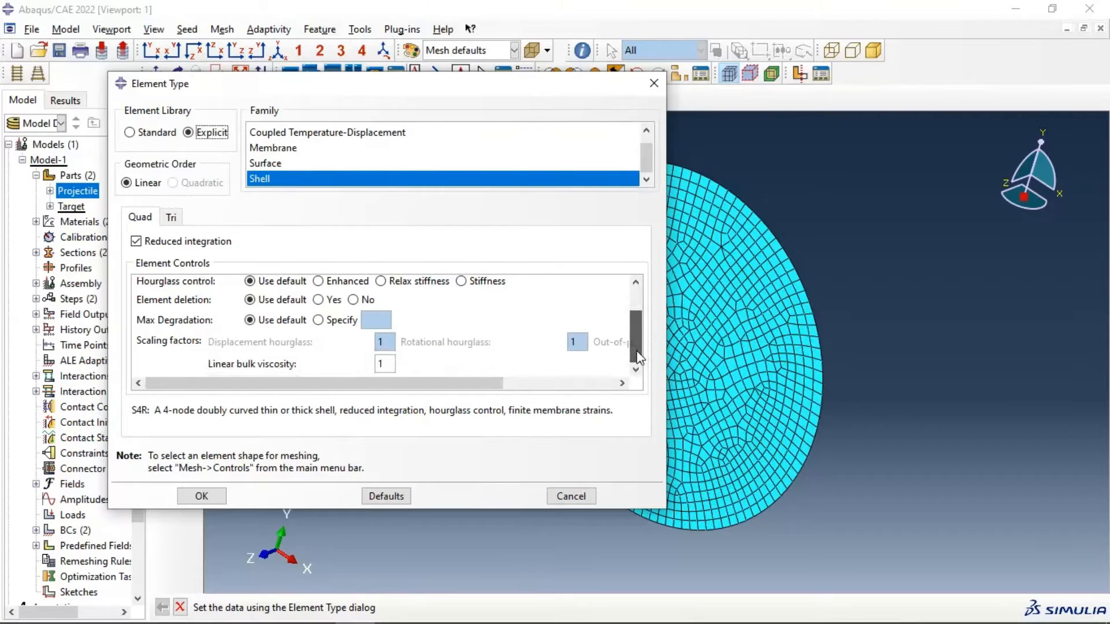
{"action": "scroll", "coordinate": [243, 341], "scroll_direction": "up", "scroll_amount": 3}
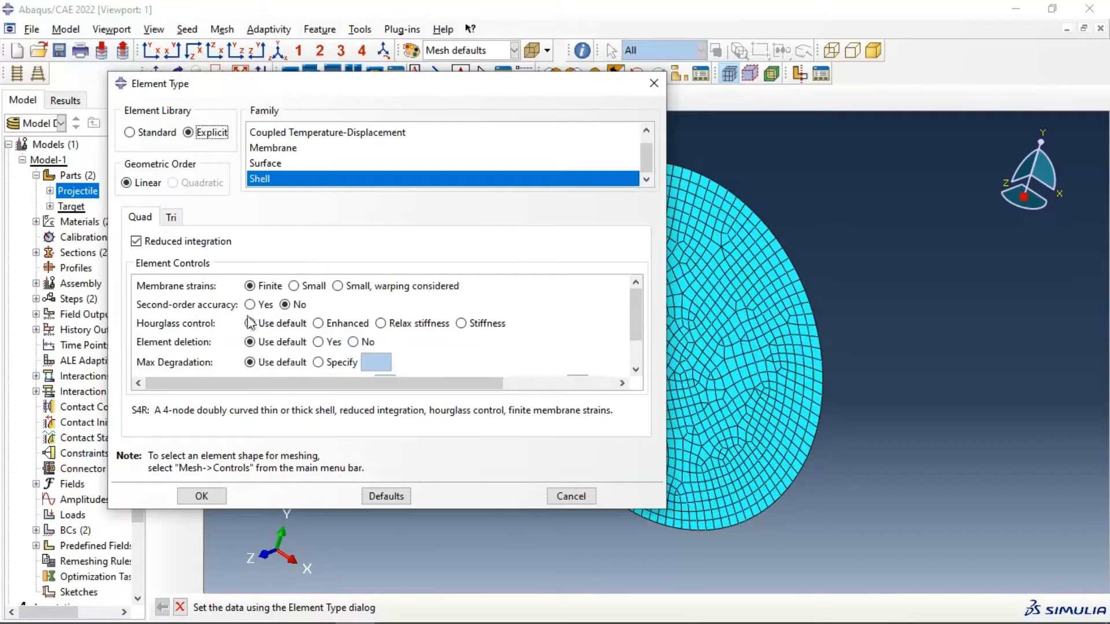
{"action": "scroll", "coordinate": [331, 291], "scroll_direction": "down", "scroll_amount": 1}
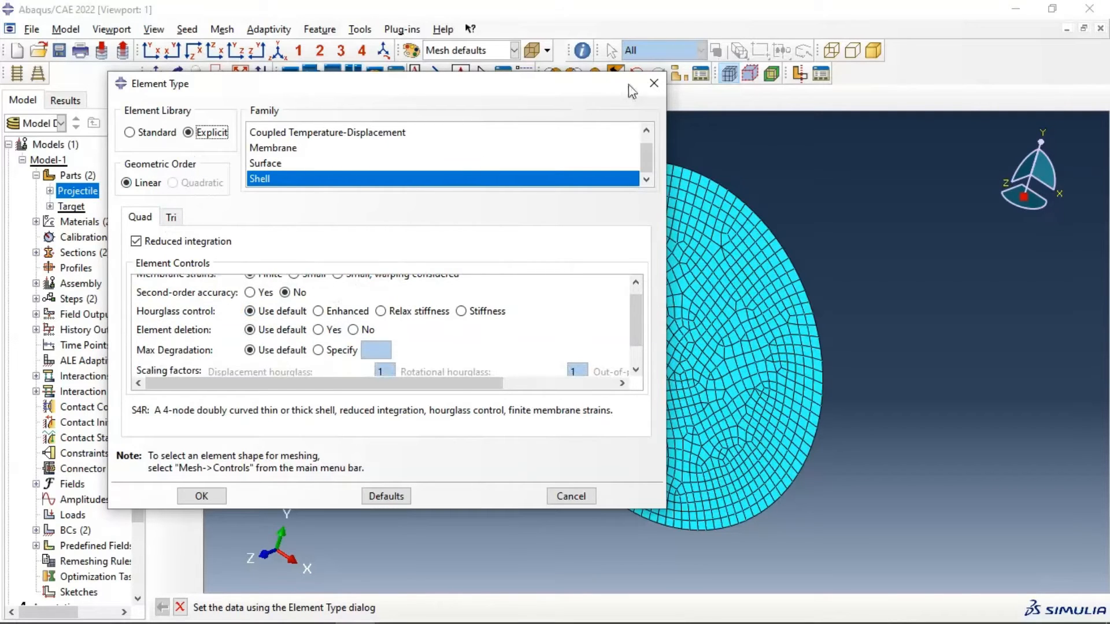
{"action": "left_click", "coordinate": [652, 85]}
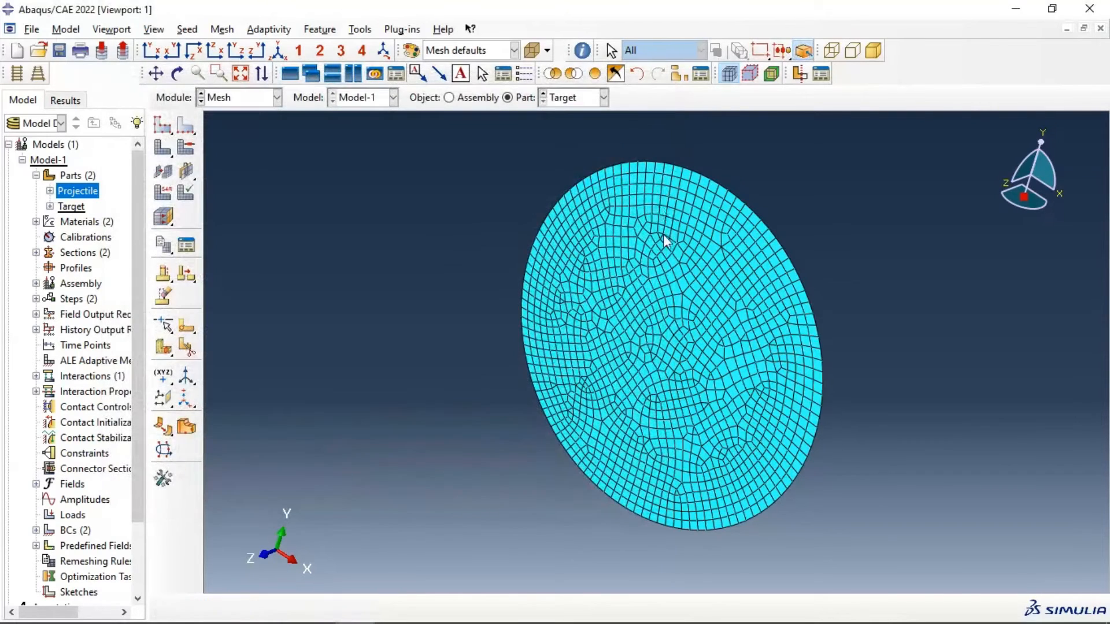
{"action": "left_click", "coordinate": [168, 193]}
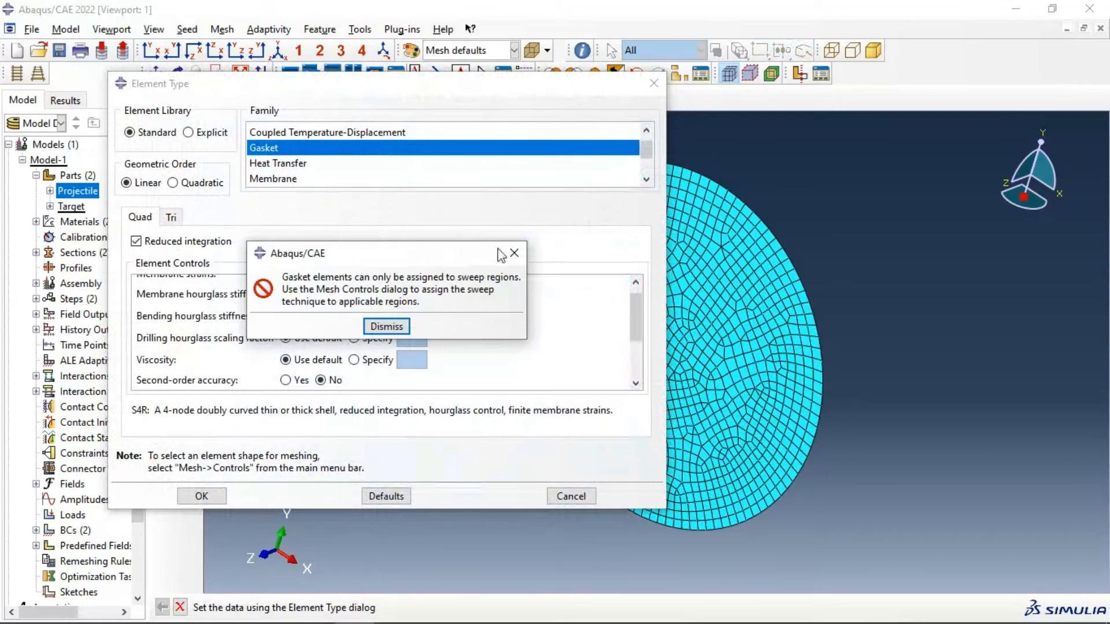
{"action": "left_click", "coordinate": [514, 253]}
{"action": "left_click", "coordinate": [654, 83]}
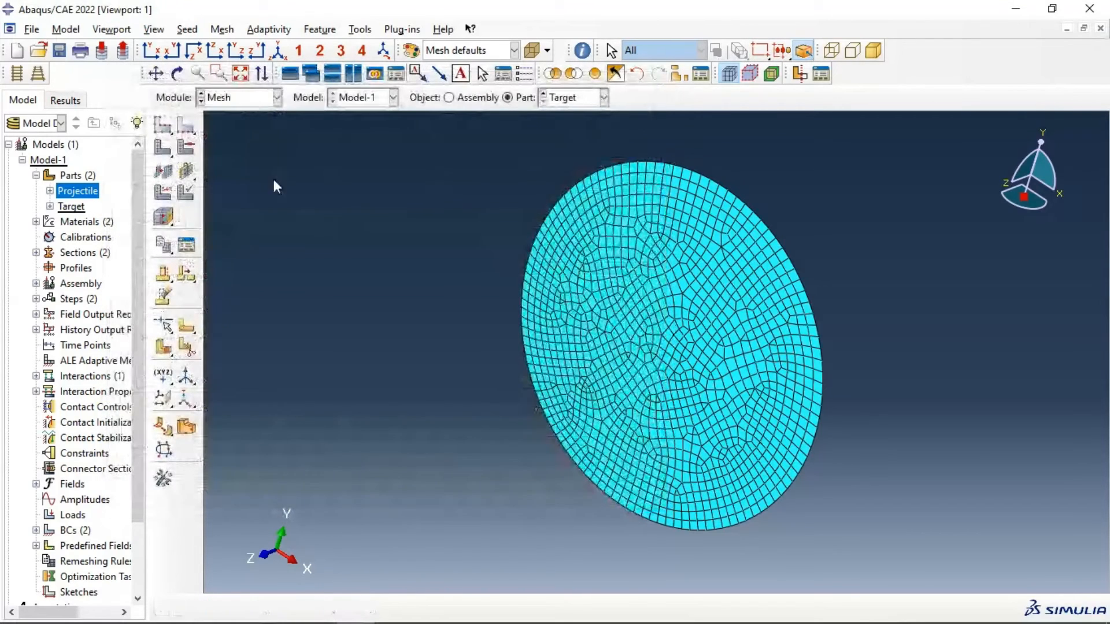
- Assign the Target linear Explicit Shell elements with reduced integration and element deletion set to Yes
{"action": "left_click", "coordinate": [166, 196]}
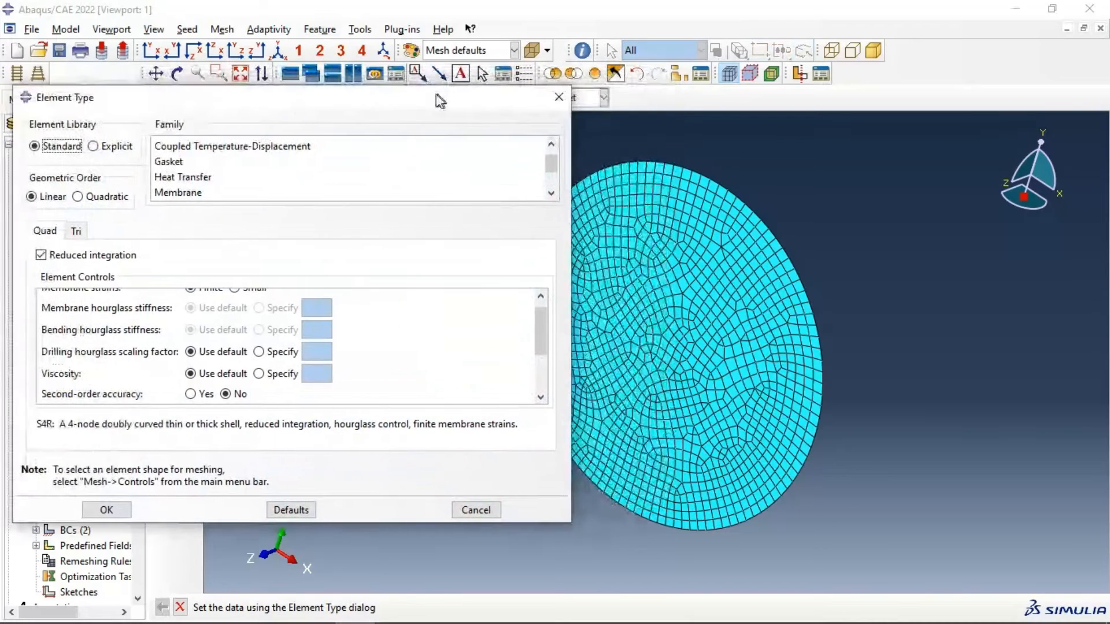
{"action": "left_click_drag", "start_coordinate": [439, 101], "coordinate": [457, 98]}
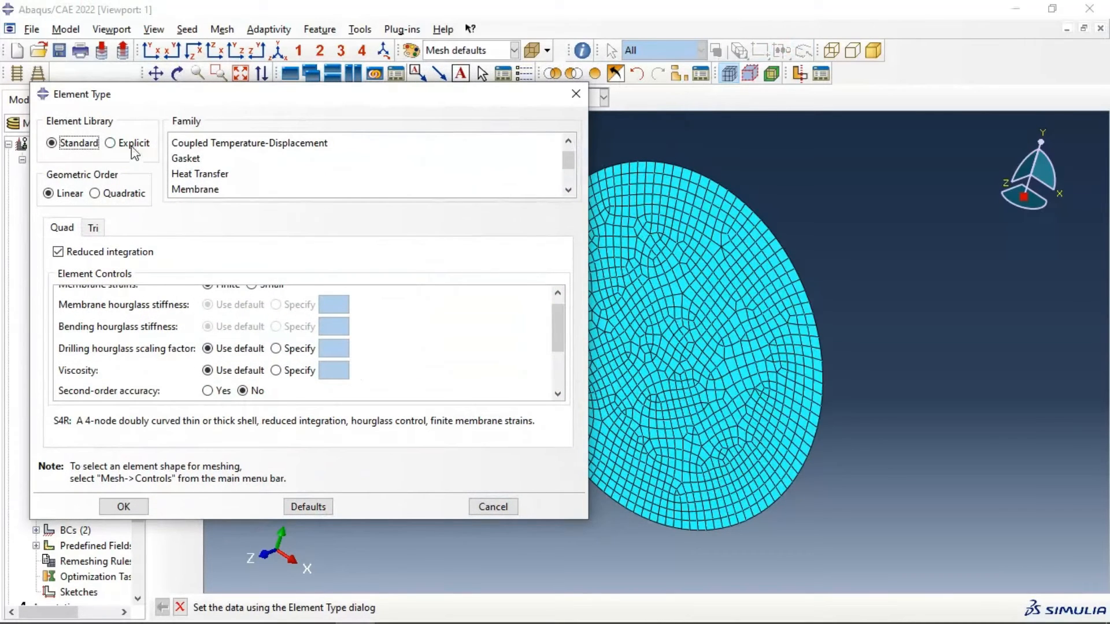
{"action": "left_click", "coordinate": [133, 146]}
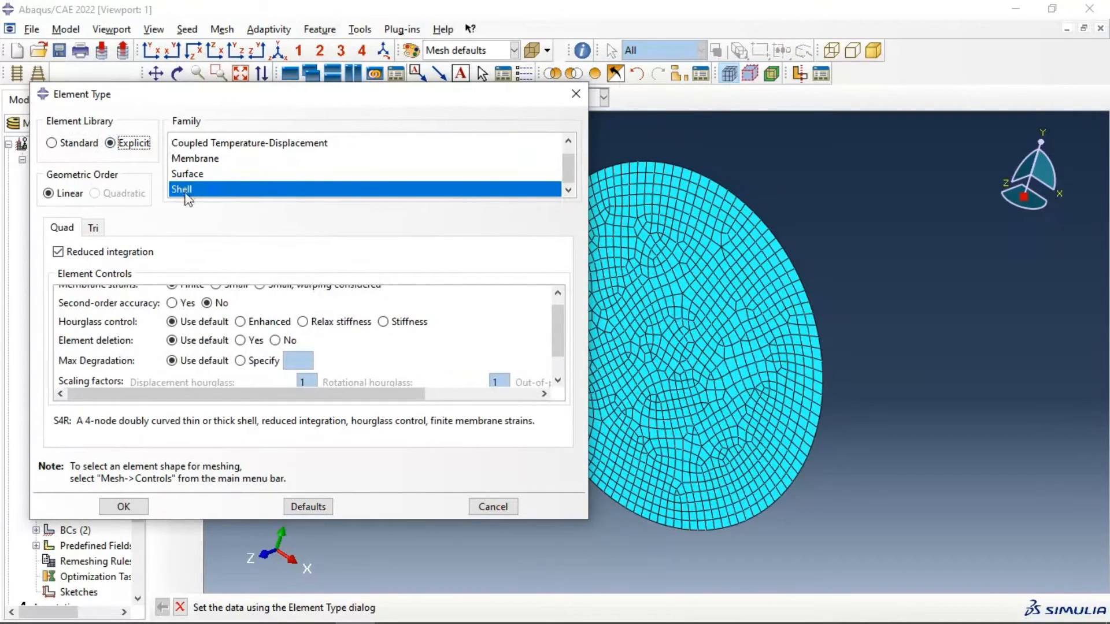
{"action": "scroll", "coordinate": [276, 345], "scroll_direction": "down", "scroll_amount": 2}
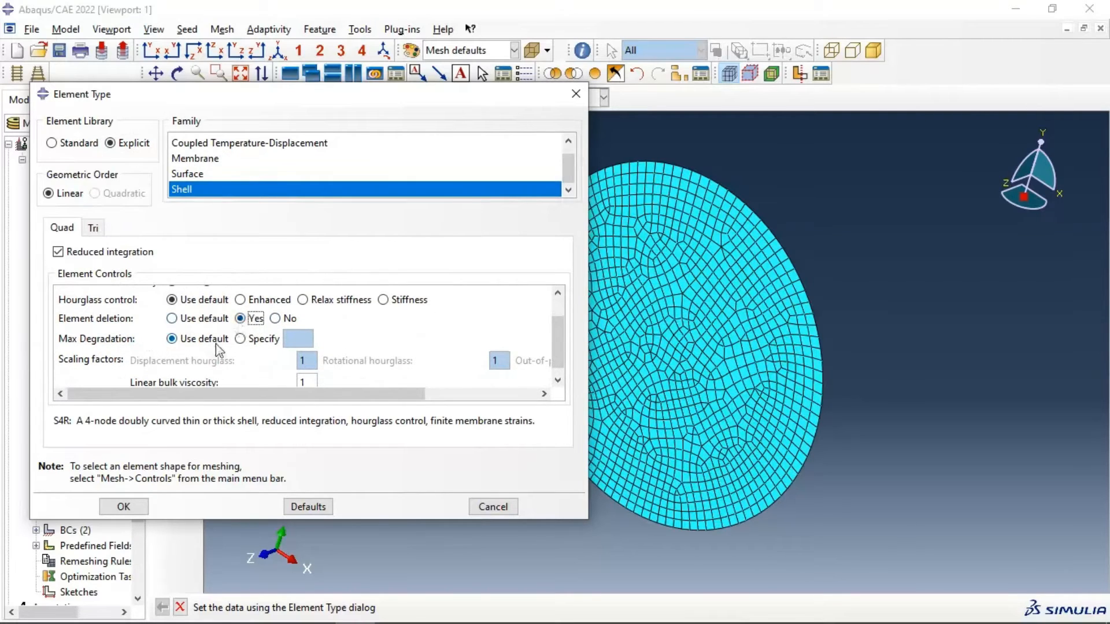
{"action": "left_click", "coordinate": [123, 506]}
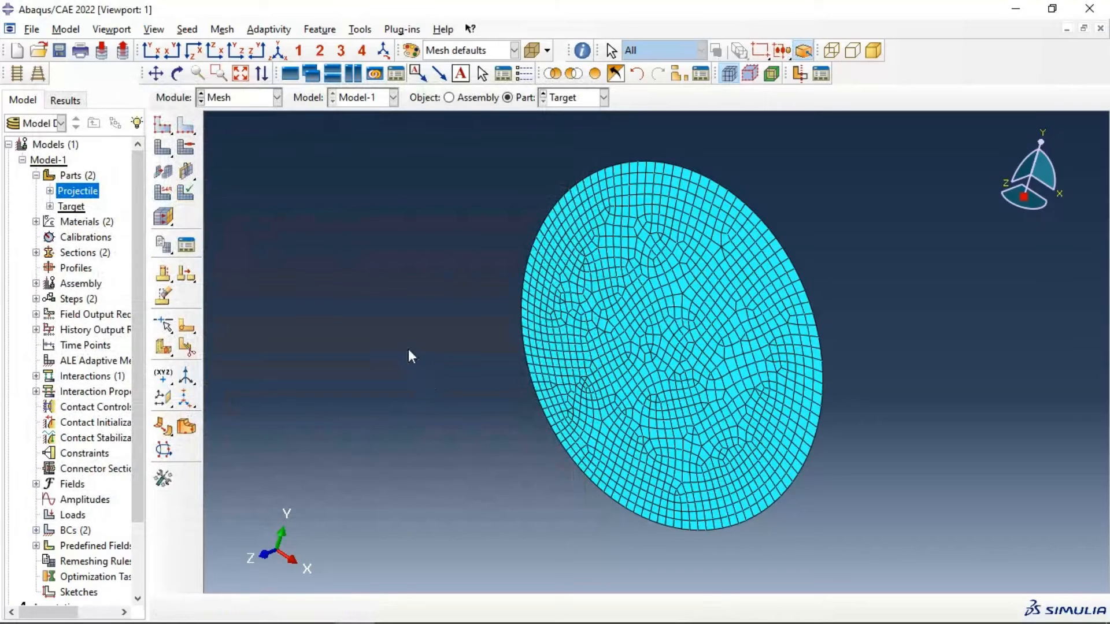
- Switch to the Projectile part and assign it linear Explicit 3D Stress tetrahedral elements
{"action": "left_click", "coordinate": [549, 104]}
{"action": "left_click", "coordinate": [563, 114]}
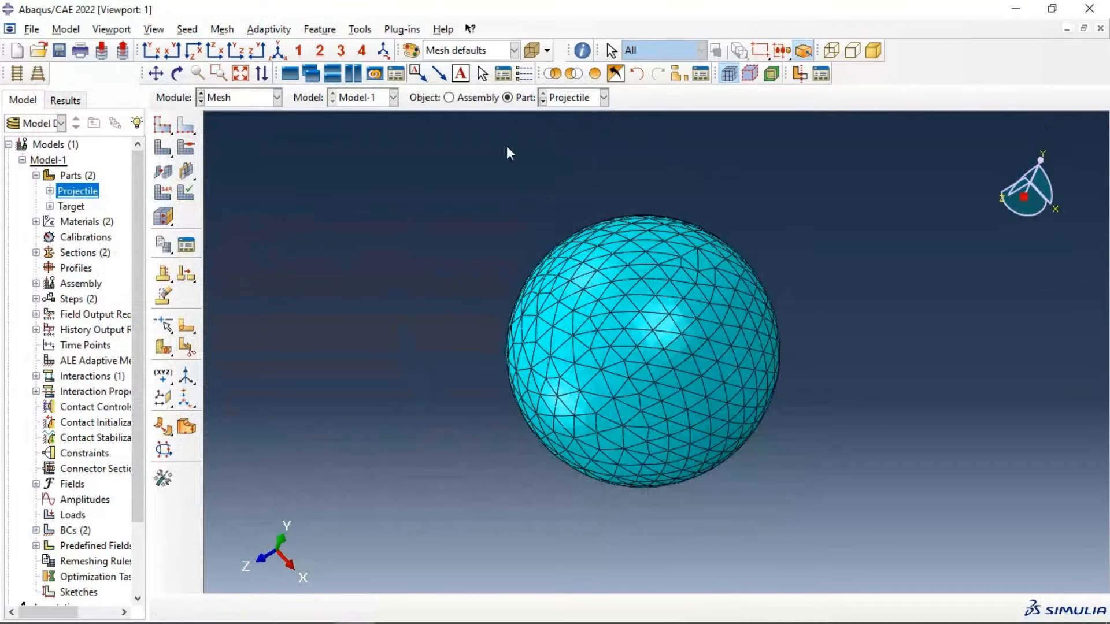
{"action": "left_click", "coordinate": [166, 197]}
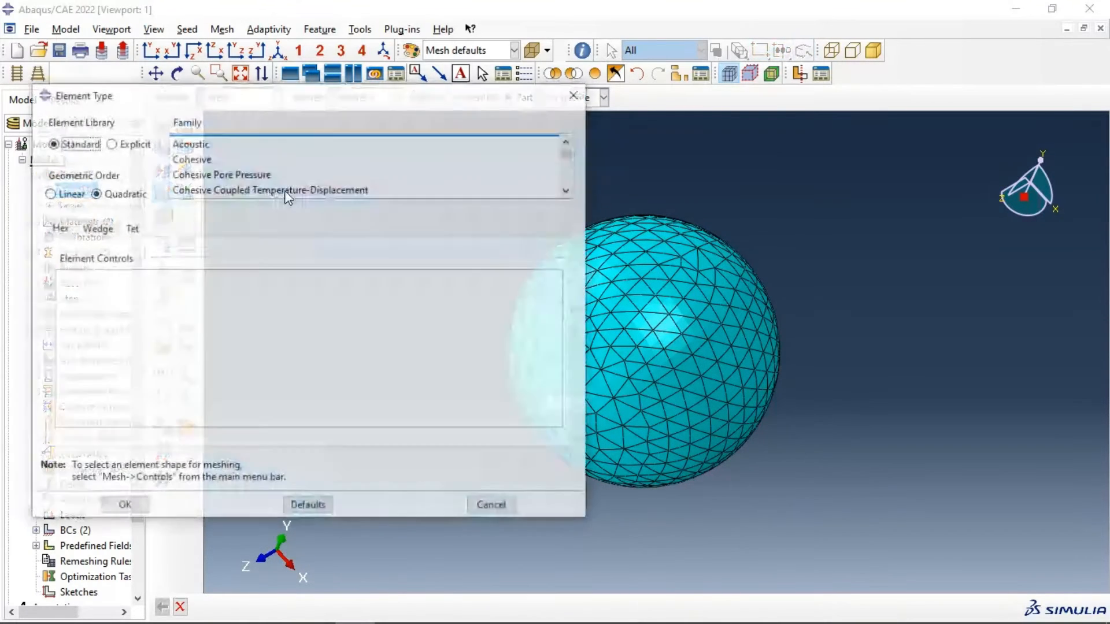
{"action": "scroll", "coordinate": [216, 164], "scroll_direction": "up", "scroll_amount": 1}
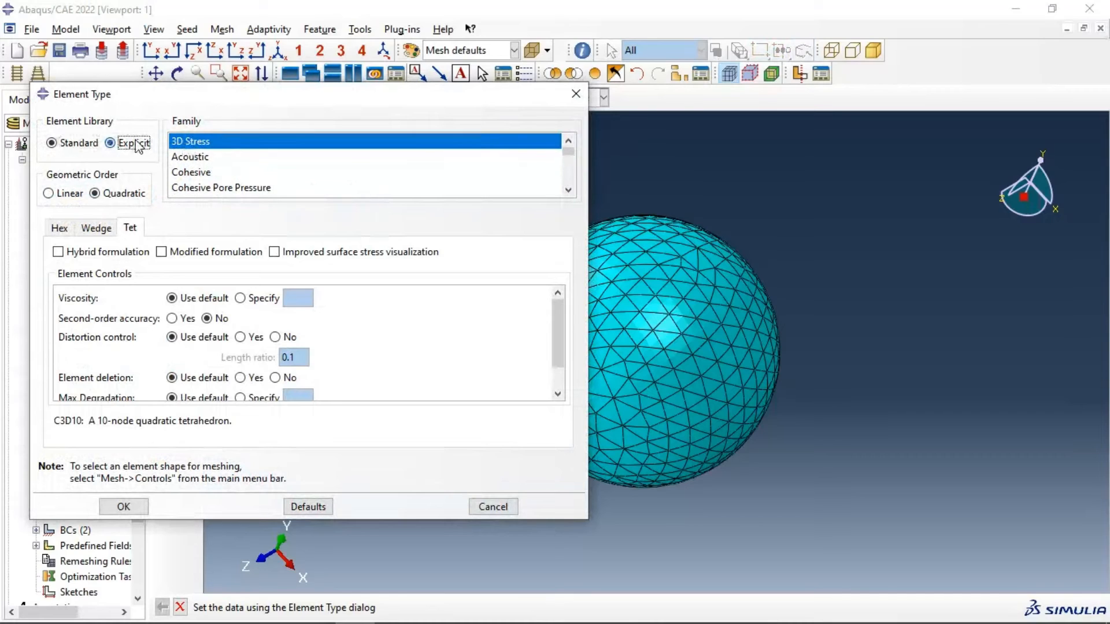
{"action": "left_click", "coordinate": [50, 194]}
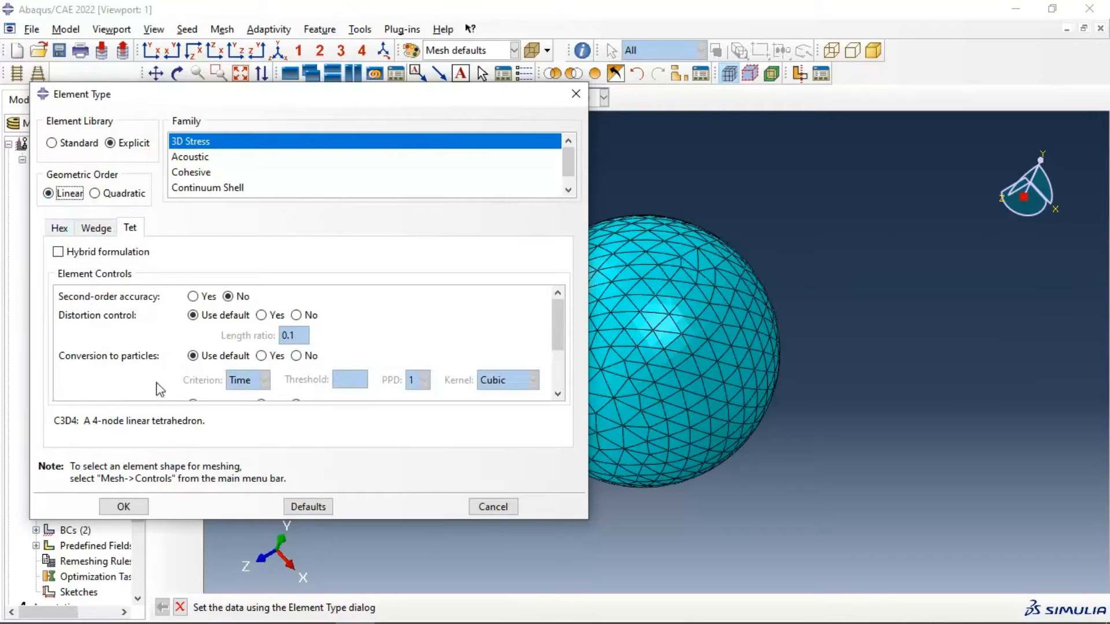
{"action": "left_click", "coordinate": [133, 508]}
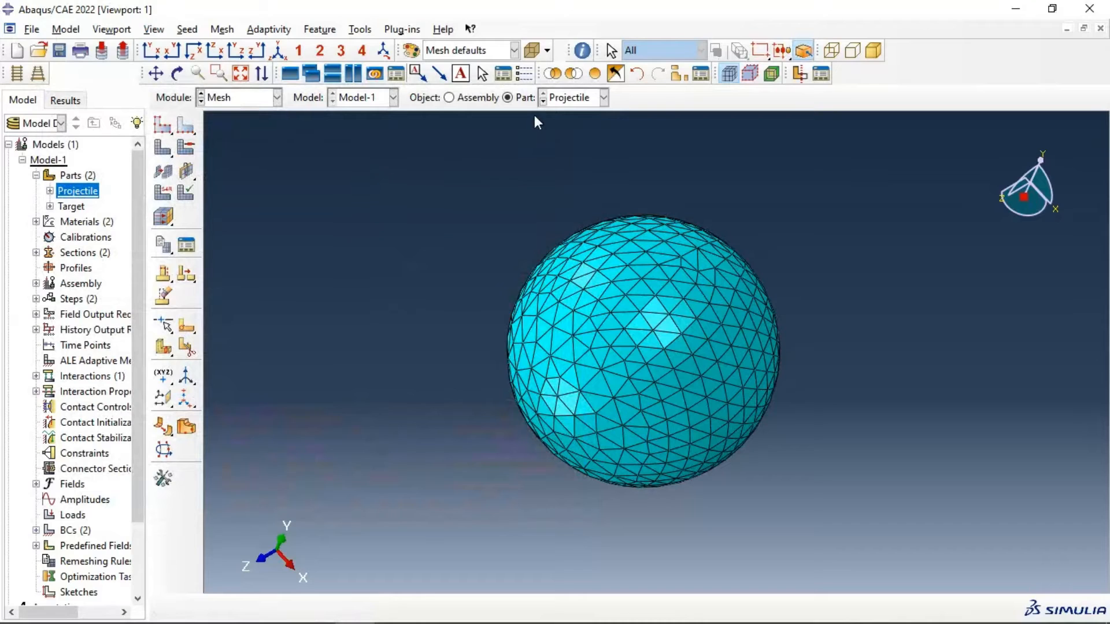
- Create a full analysis job named Impact from Model-1 with default settings and run it
{"action": "left_click", "coordinate": [277, 97]}
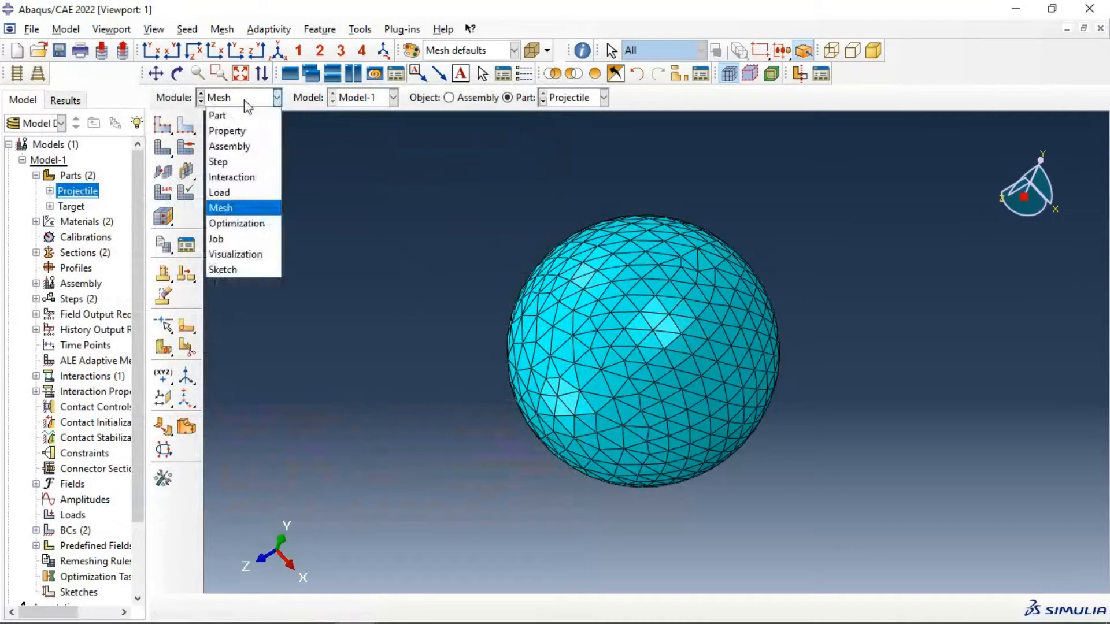
{"action": "left_click", "coordinate": [239, 241]}
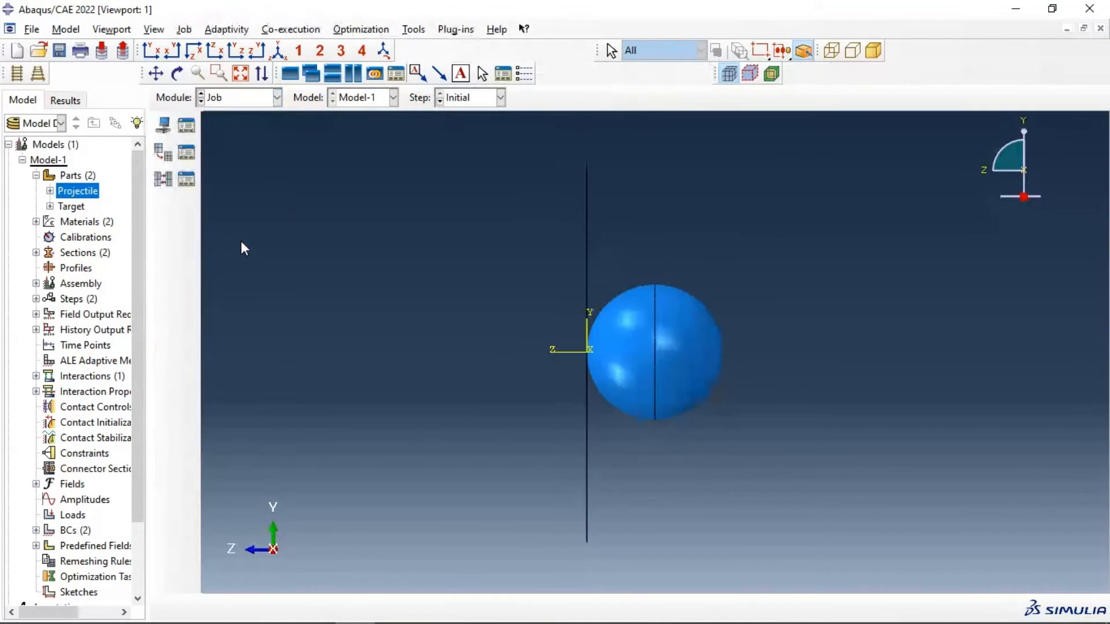
{"action": "left_click", "coordinate": [163, 126]}
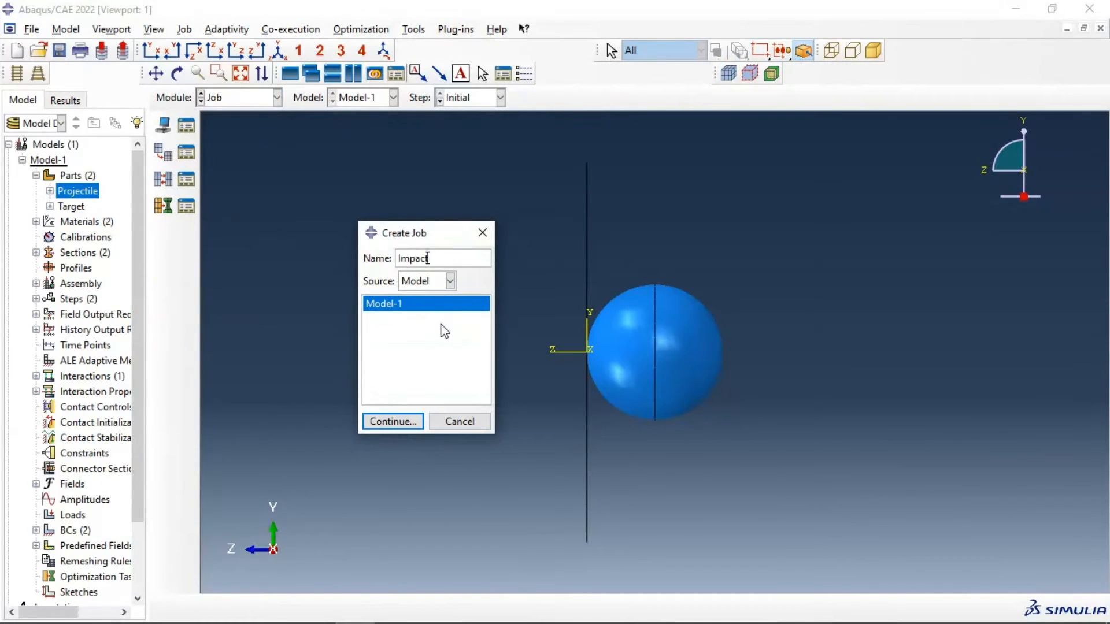
{"action": "left_click", "coordinate": [408, 422]}
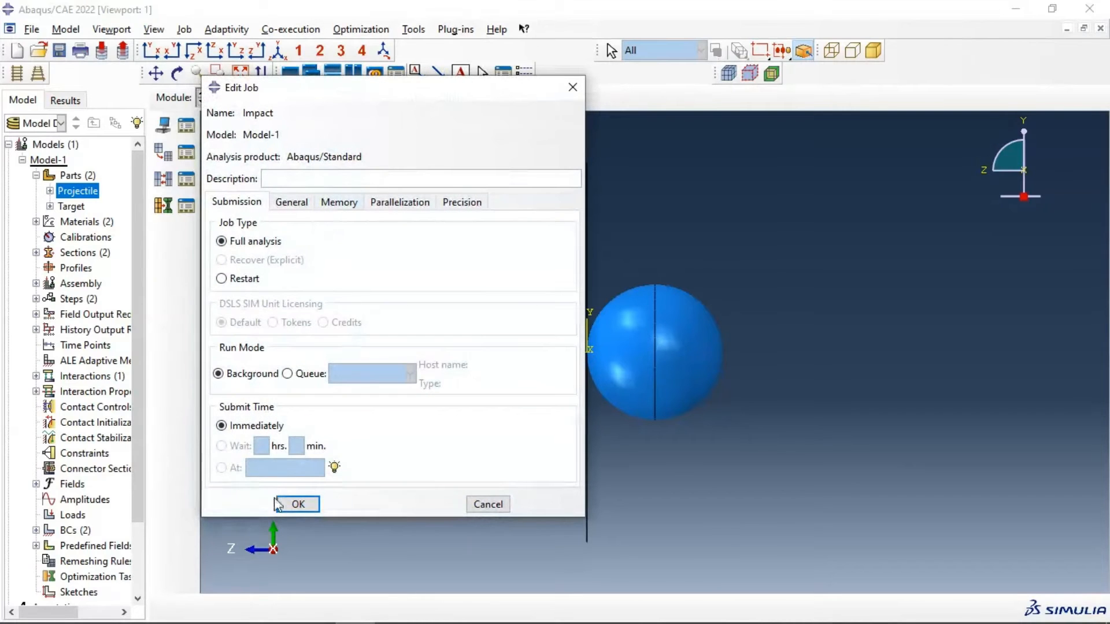
{"action": "left_click", "coordinate": [297, 505]}
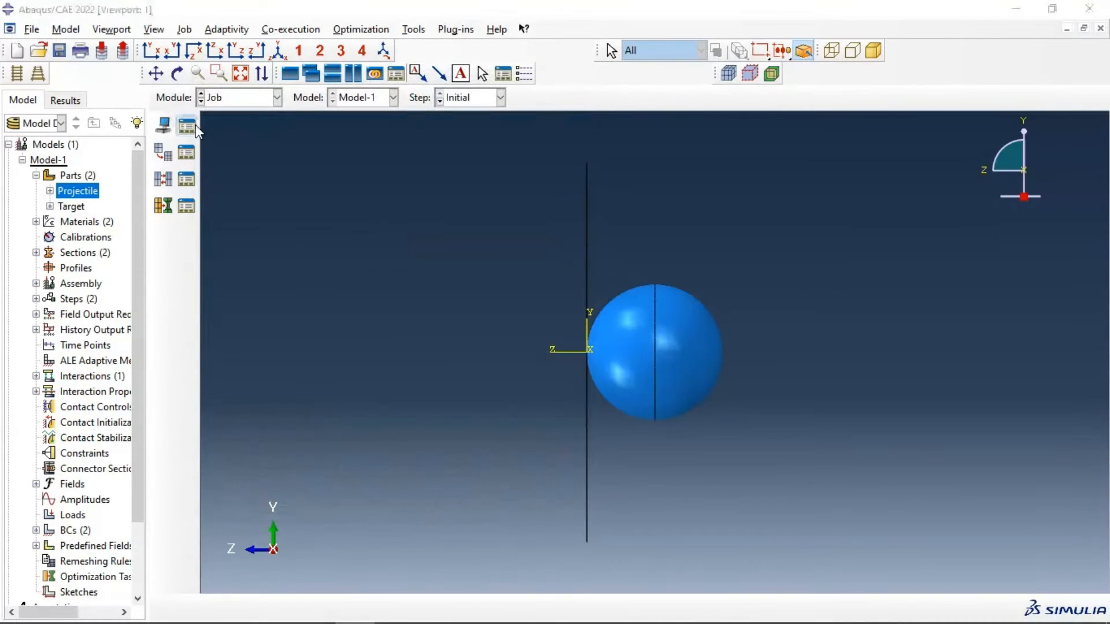
{"action": "left_click", "coordinate": [190, 124]}
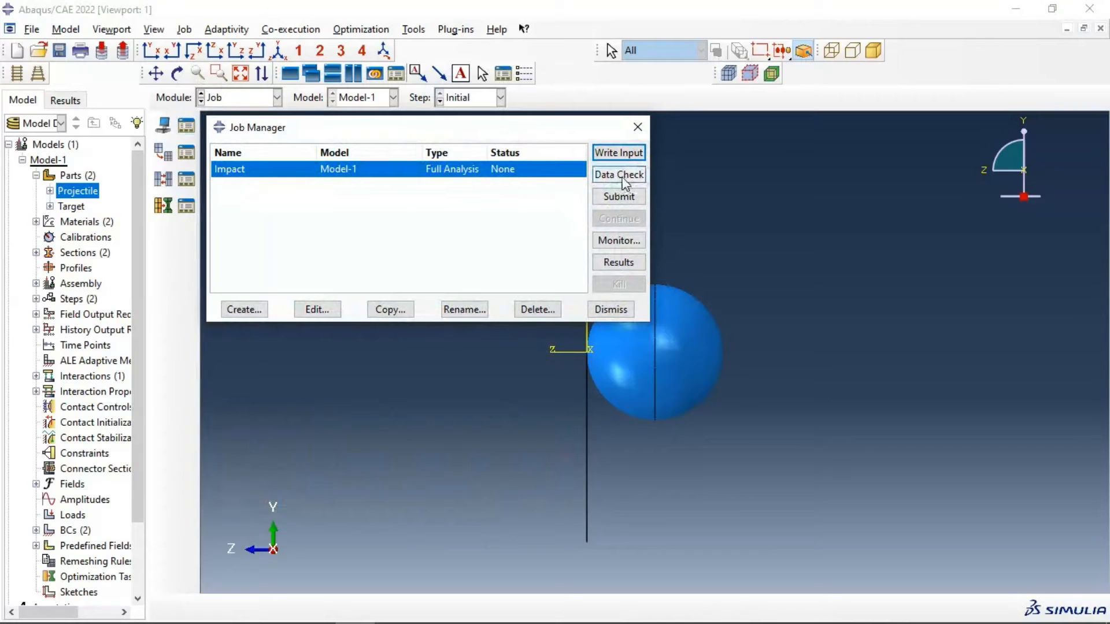
{"action": "left_click", "coordinate": [625, 182]}
- Check the time period in the settings of the Dynamic, Explicit step Step-1
{"action": "left_click", "coordinate": [233, 95]}
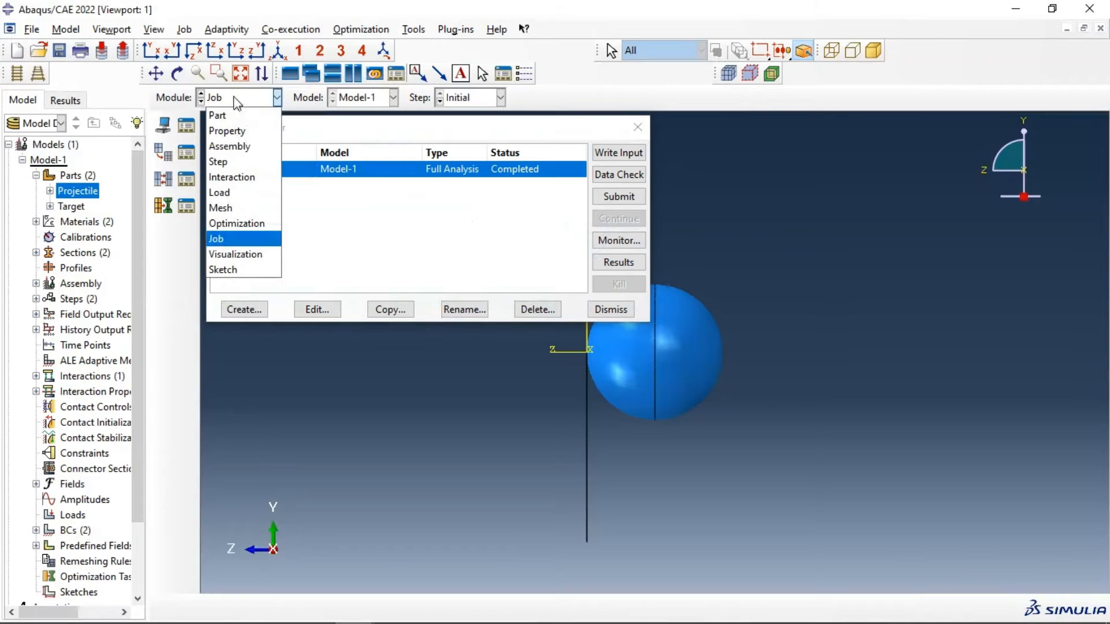
{"action": "left_click", "coordinate": [224, 167]}
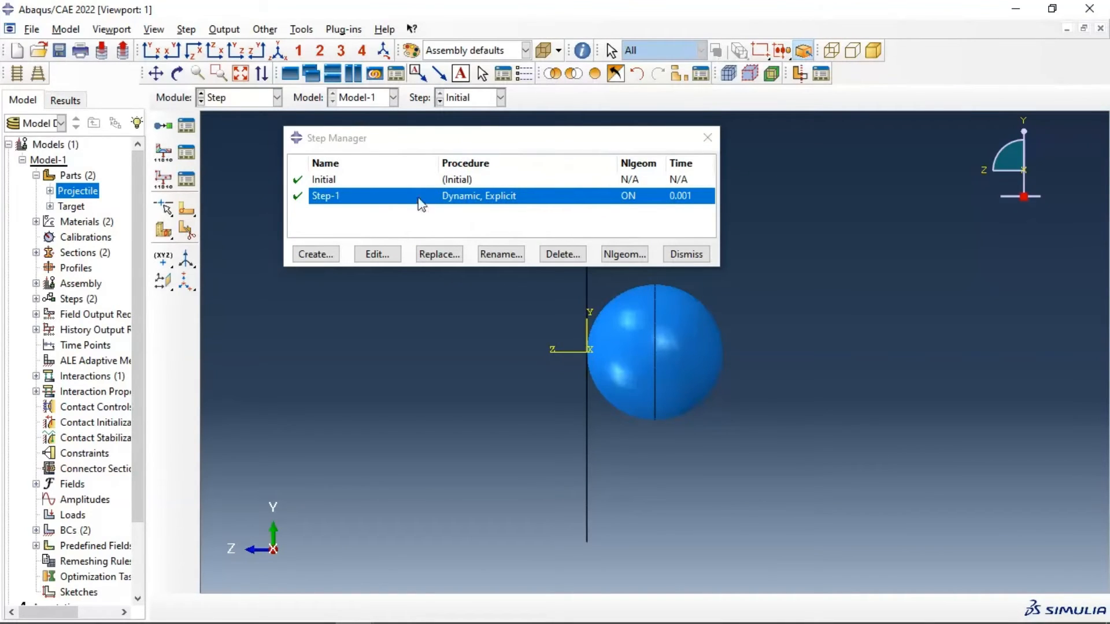
{"action": "left_click", "coordinate": [378, 254]}
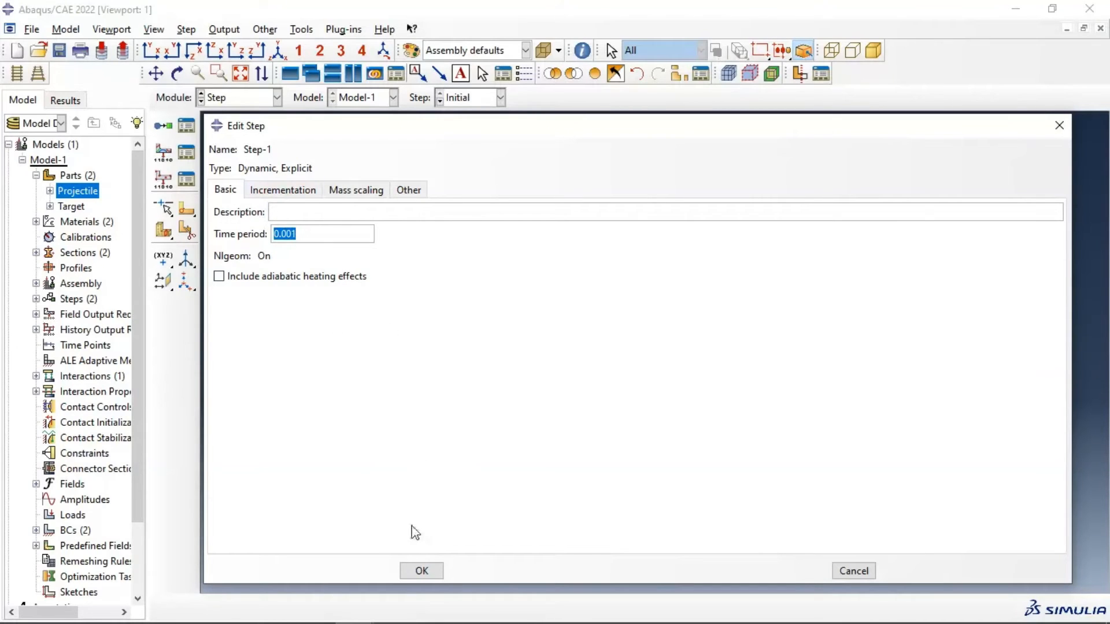
{"action": "left_click", "coordinate": [428, 571]}
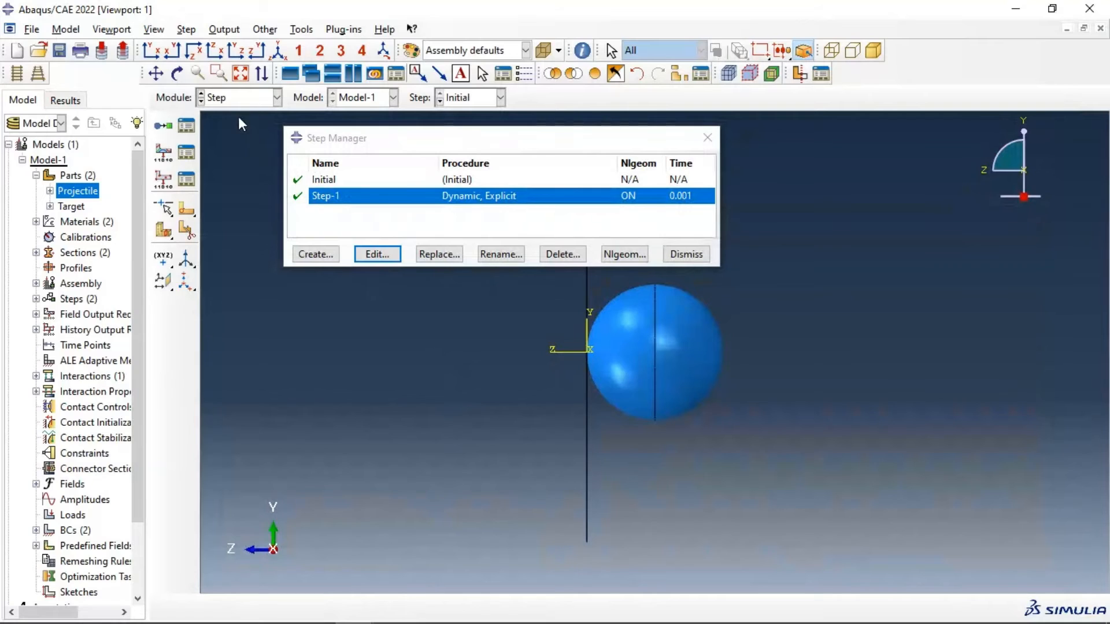
- Open the Impact job's results and animate the deformed shape over its time history
{"action": "left_click", "coordinate": [238, 99]}
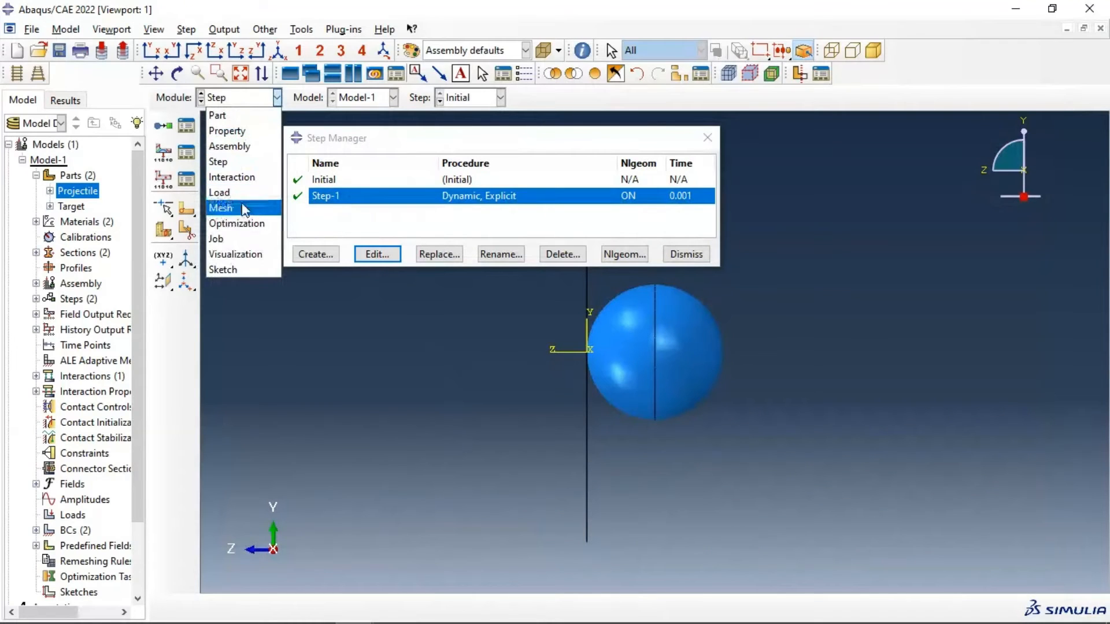
{"action": "left_click", "coordinate": [250, 239]}
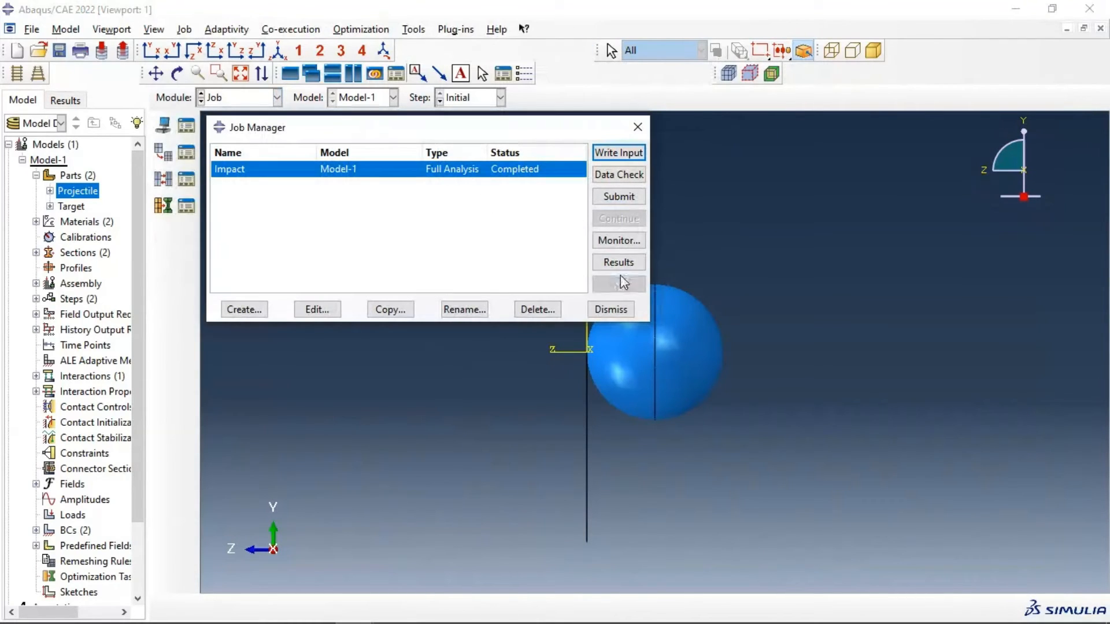
{"action": "left_click", "coordinate": [618, 264]}
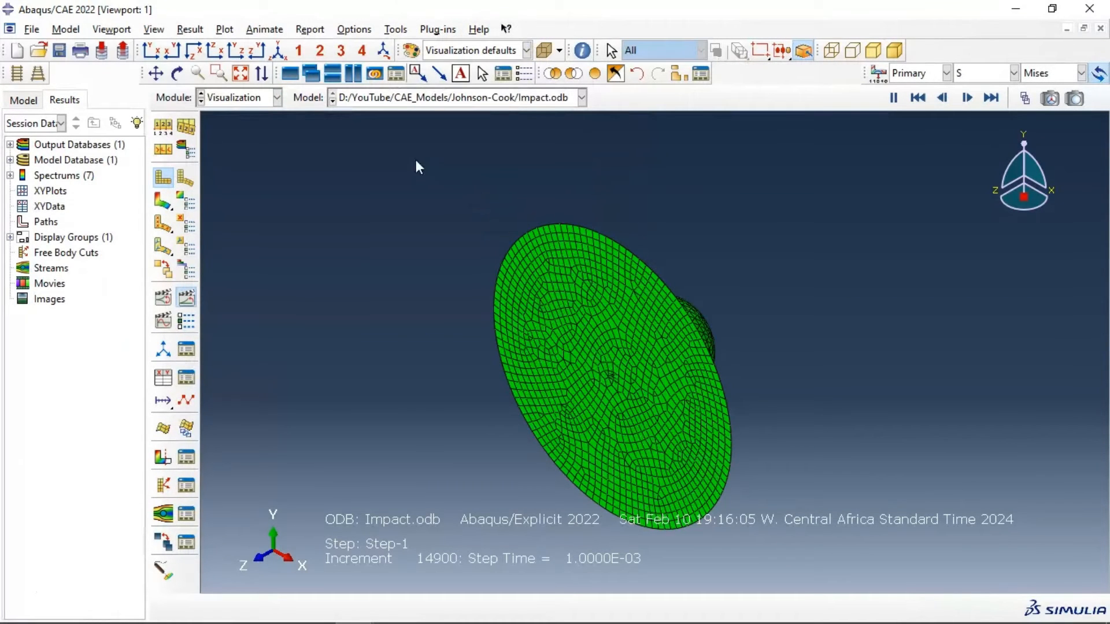
{"action": "scroll", "coordinate": [475, 238], "scroll_direction": "up", "scroll_amount": 1}
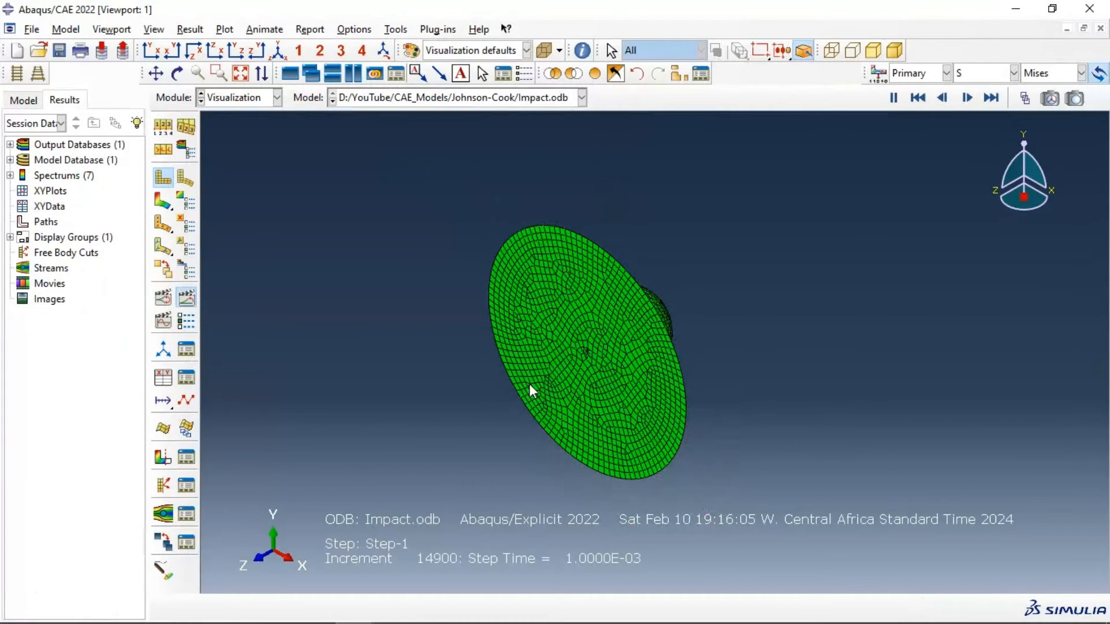
{"action": "scroll", "coordinate": [530, 389], "scroll_direction": "down", "scroll_amount": 1}
{"action": "left_click", "coordinate": [192, 179]}
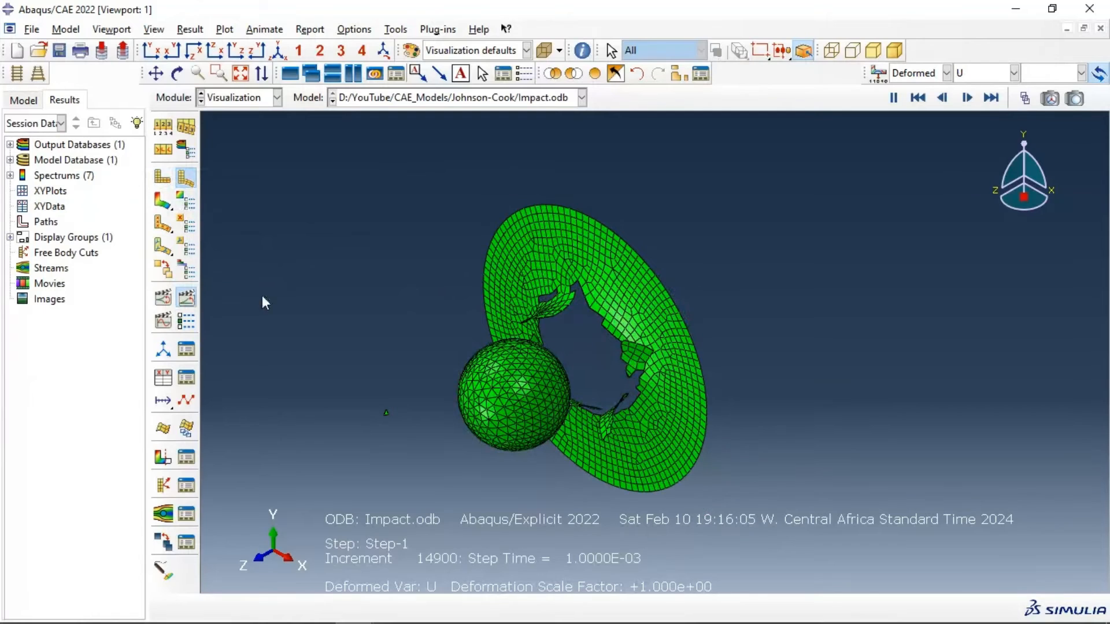
{"action": "left_click", "coordinate": [186, 297]}
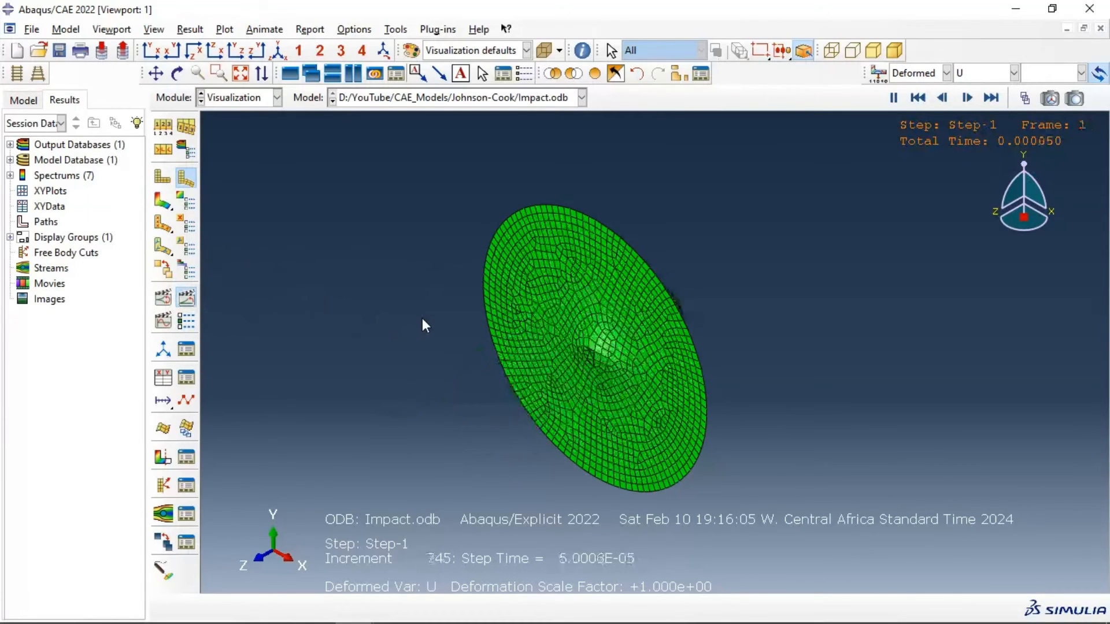
- Plot Mises stress contours on the deformed shape, switch the primary variable to PEEQ, and finish with STATUS
{"action": "left_click", "coordinate": [162, 200]}
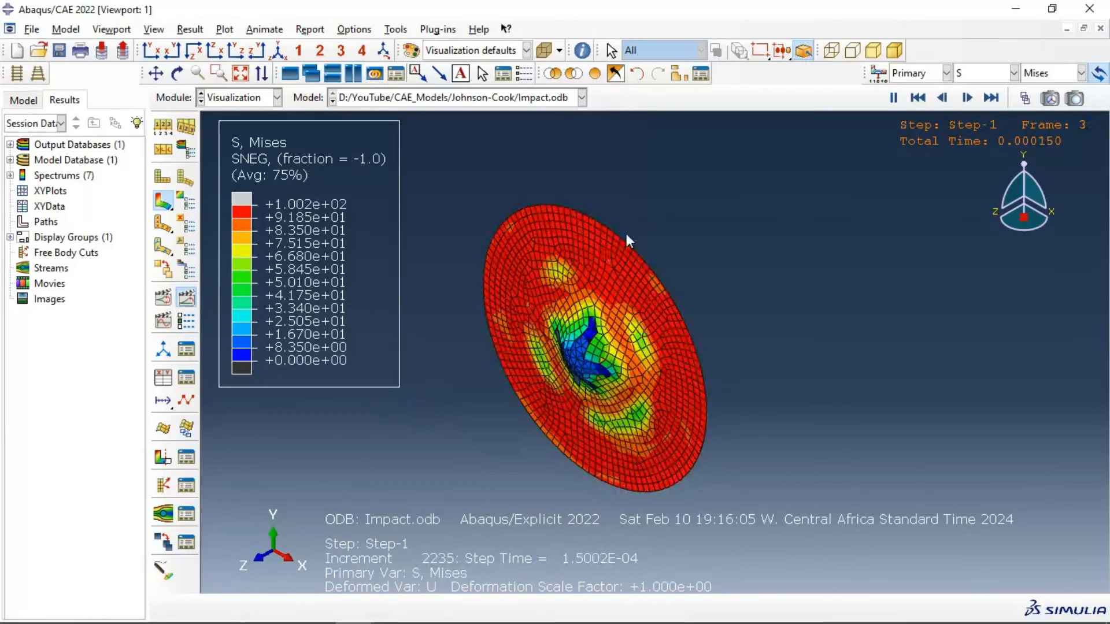
{"action": "left_click", "coordinate": [986, 74]}
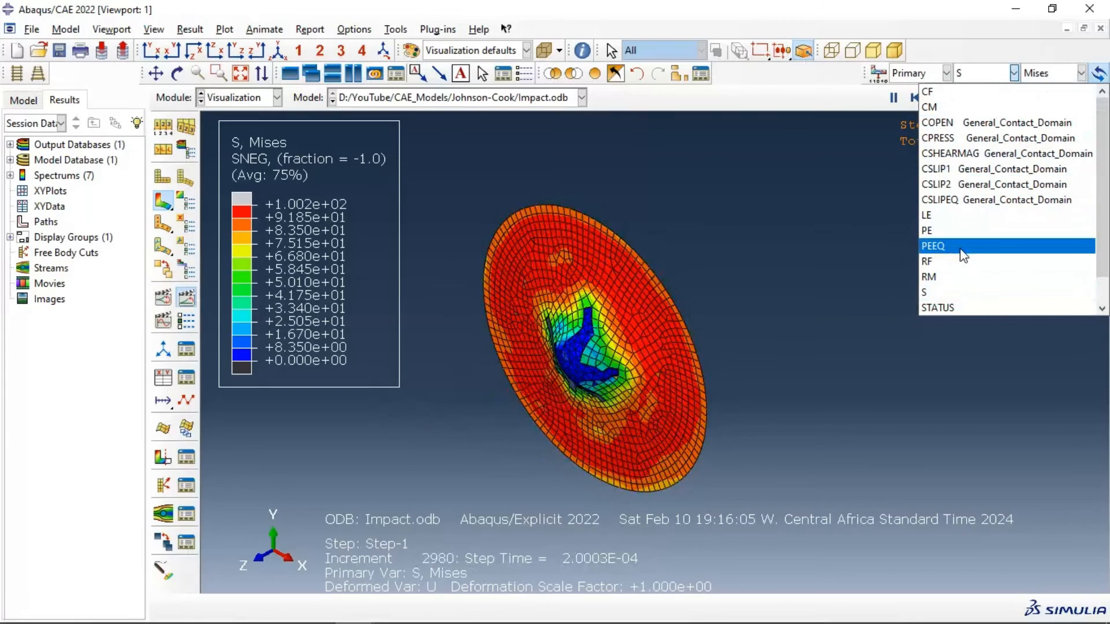
{"action": "left_click", "coordinate": [961, 253]}
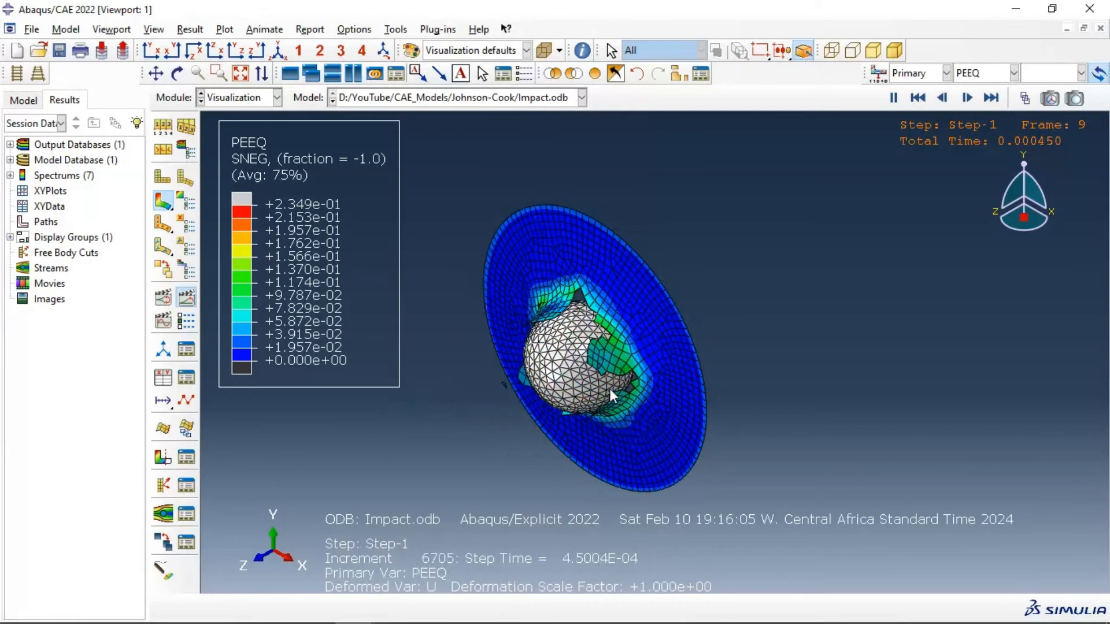
{"action": "left_click", "coordinate": [1013, 72]}
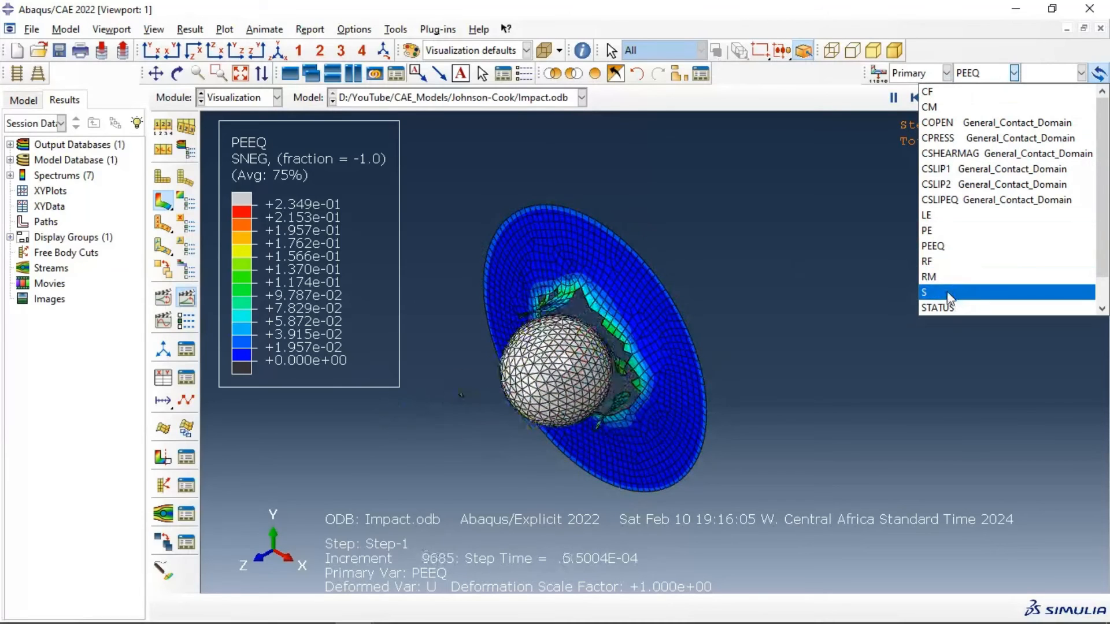
{"action": "left_click", "coordinate": [943, 306]}
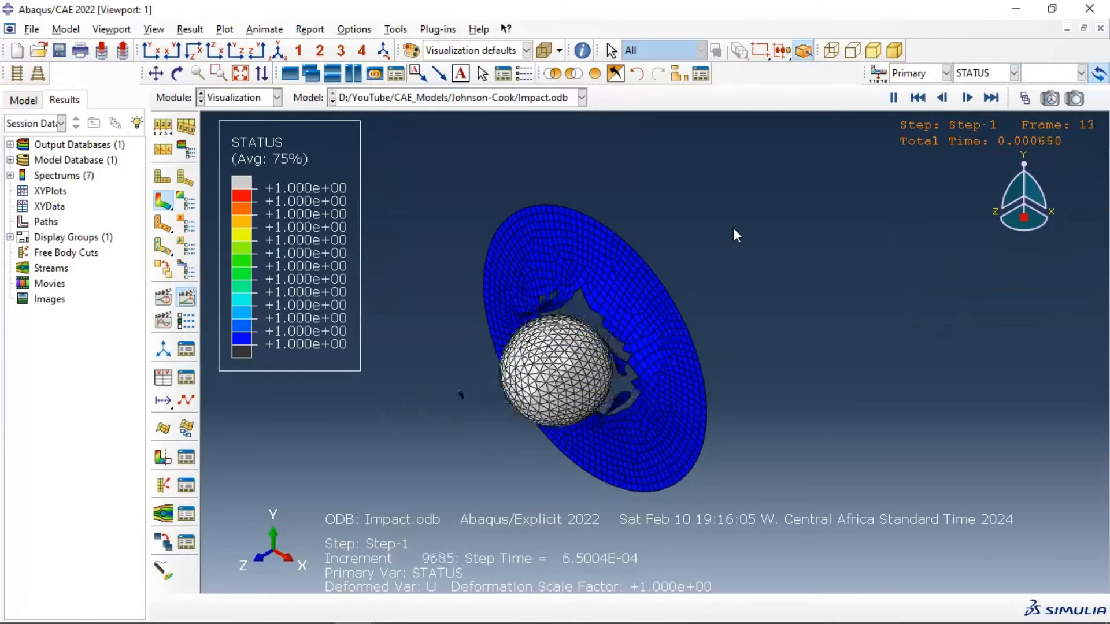
- Set the plot's deformation scale factor to Uniform with a value of 1
{"action": "left_click", "coordinate": [161, 127]}
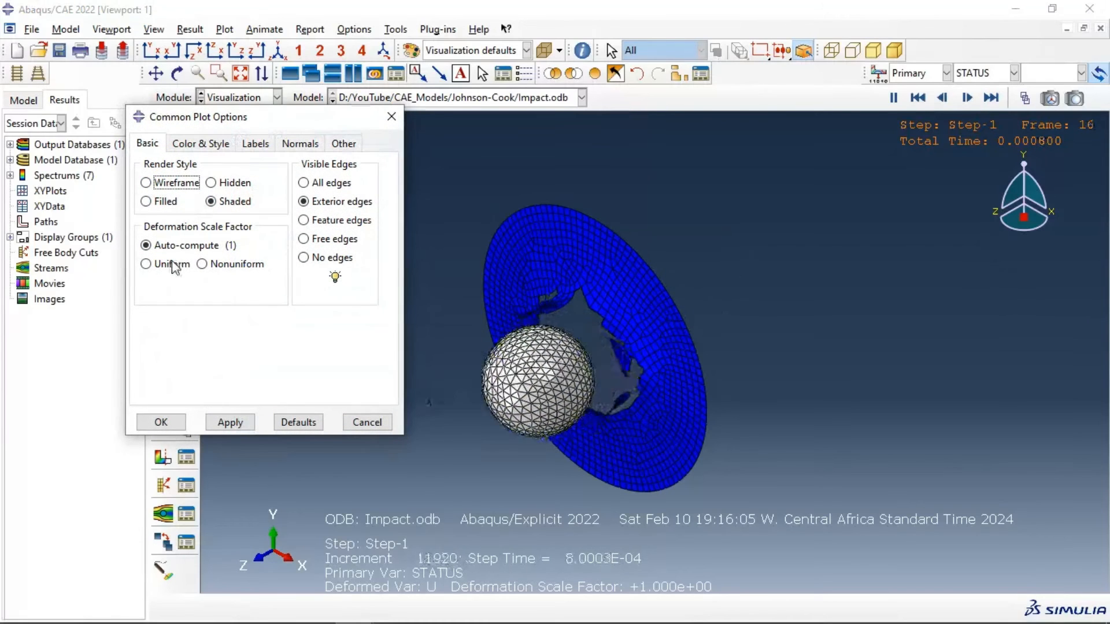
{"action": "left_click", "coordinate": [173, 264]}
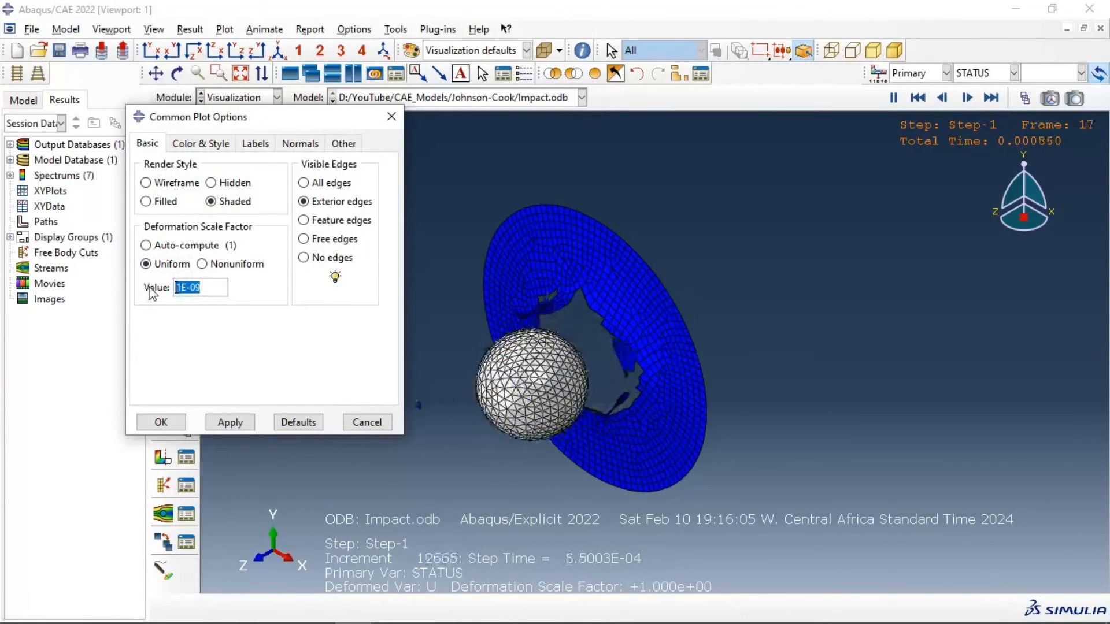
{"action": "key", "text": "BackSpace"}
{"action": "type", "text": "1"}
{"action": "left_click", "coordinate": [216, 423]}
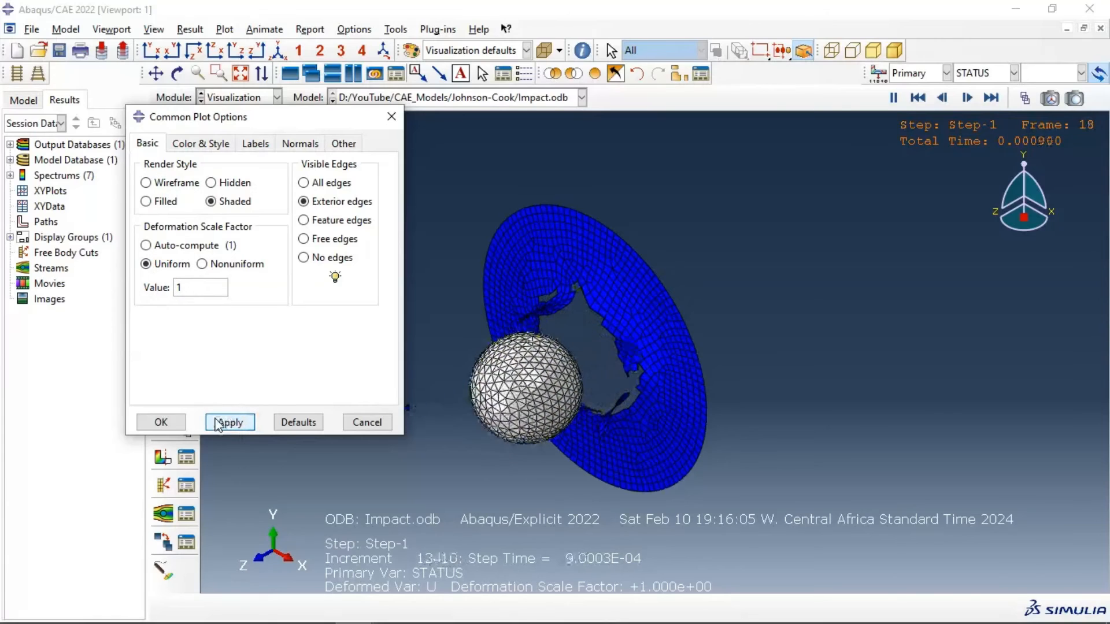
{"action": "left_click", "coordinate": [162, 423]}
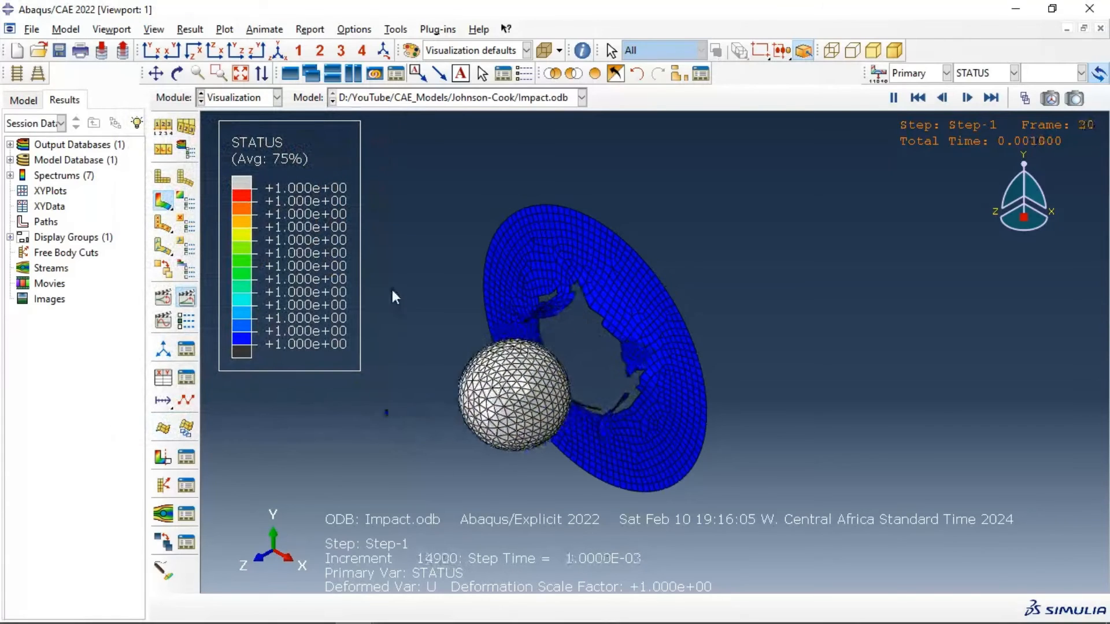
- Show only free edges on the plot and switch the primary contour variable to S, Mises
{"action": "left_click", "coordinate": [163, 126]}
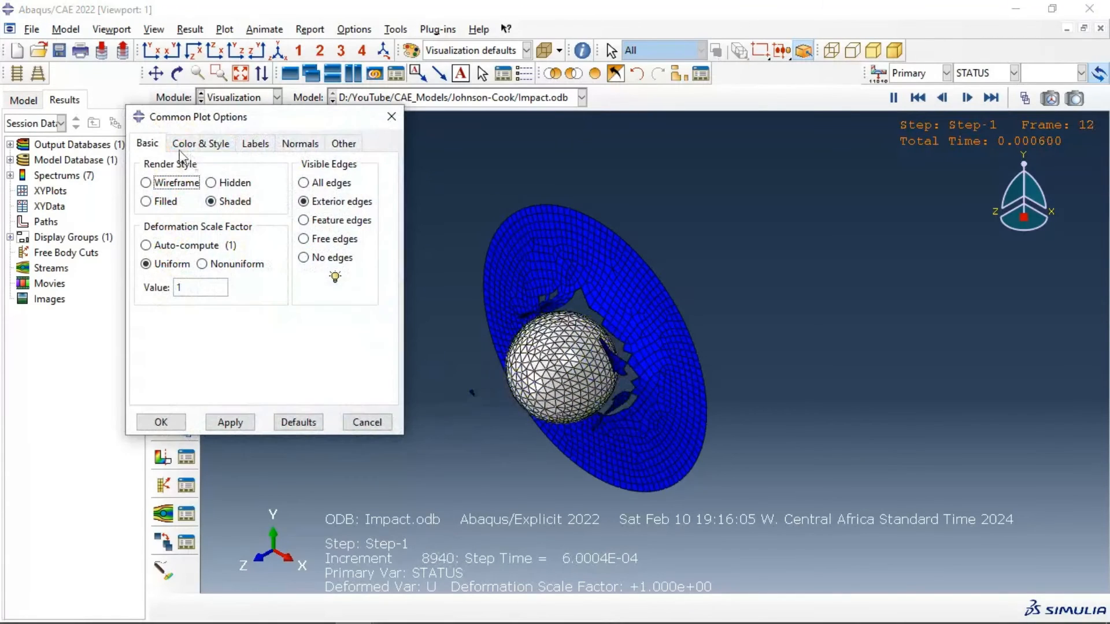
{"action": "left_click", "coordinate": [304, 239]}
{"action": "left_click", "coordinate": [230, 422]}
{"action": "left_click", "coordinate": [160, 422]}
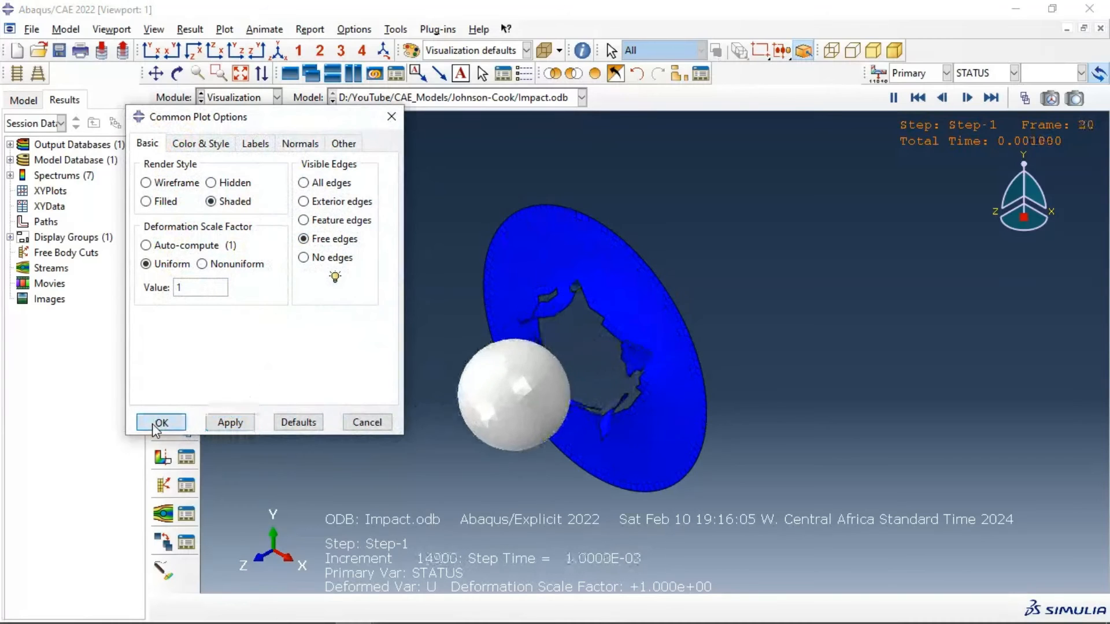
{"action": "left_click", "coordinate": [1013, 72]}
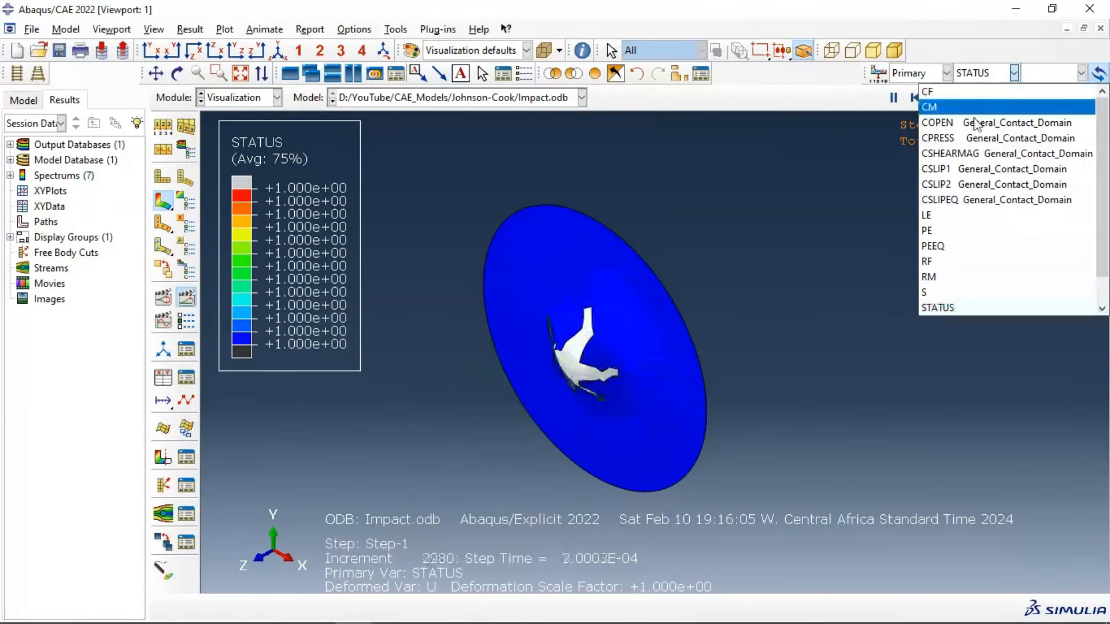
{"action": "left_click", "coordinate": [936, 292]}
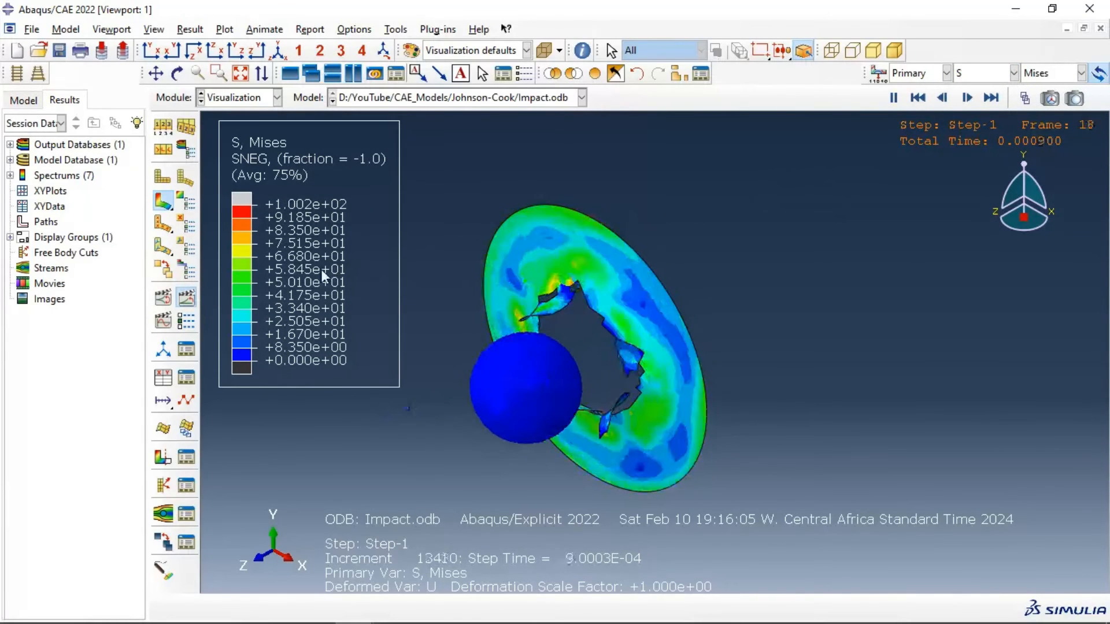
- Create XY data from the ODB history output and plot the kinetic energy ALLKE for the whole model, keeping the curve in view
{"action": "left_click", "coordinate": [163, 378]}
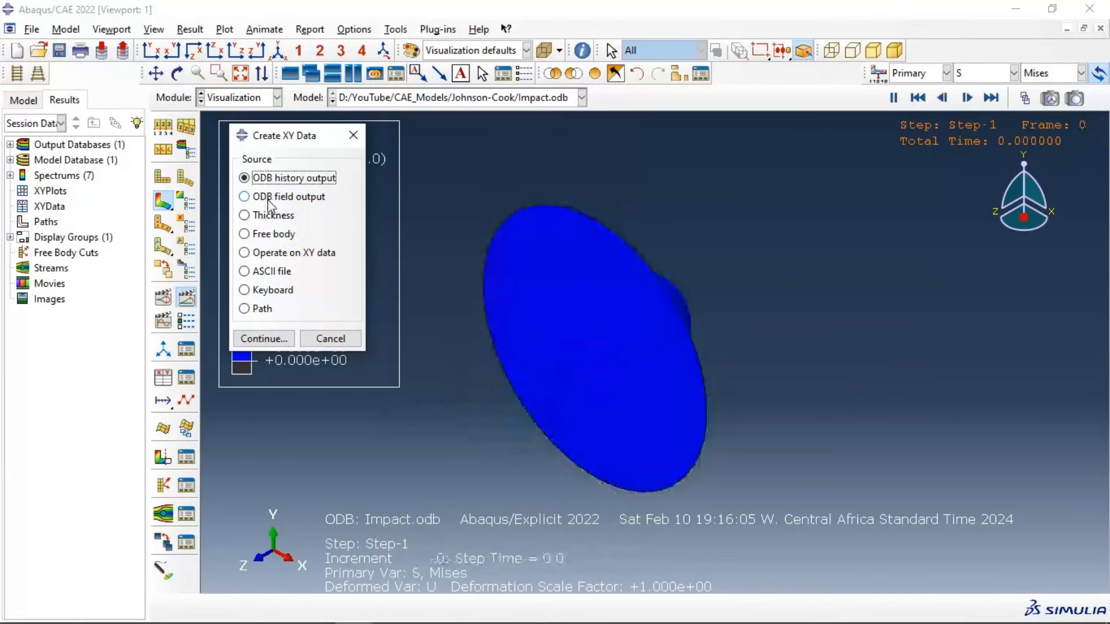
{"action": "left_click", "coordinate": [261, 341]}
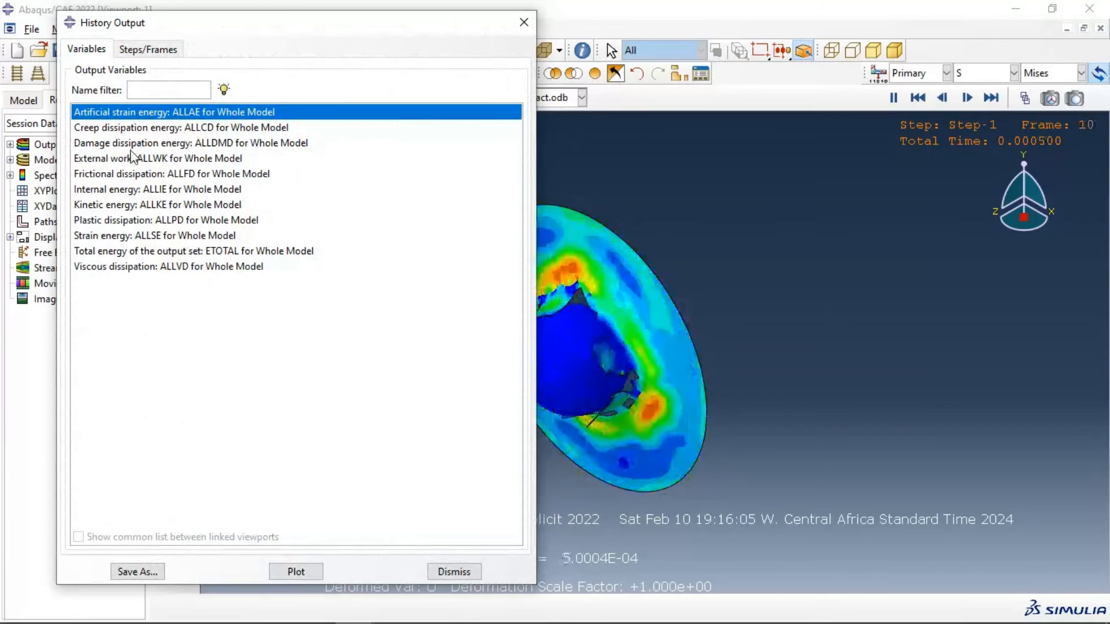
{"action": "left_click", "coordinate": [80, 206]}
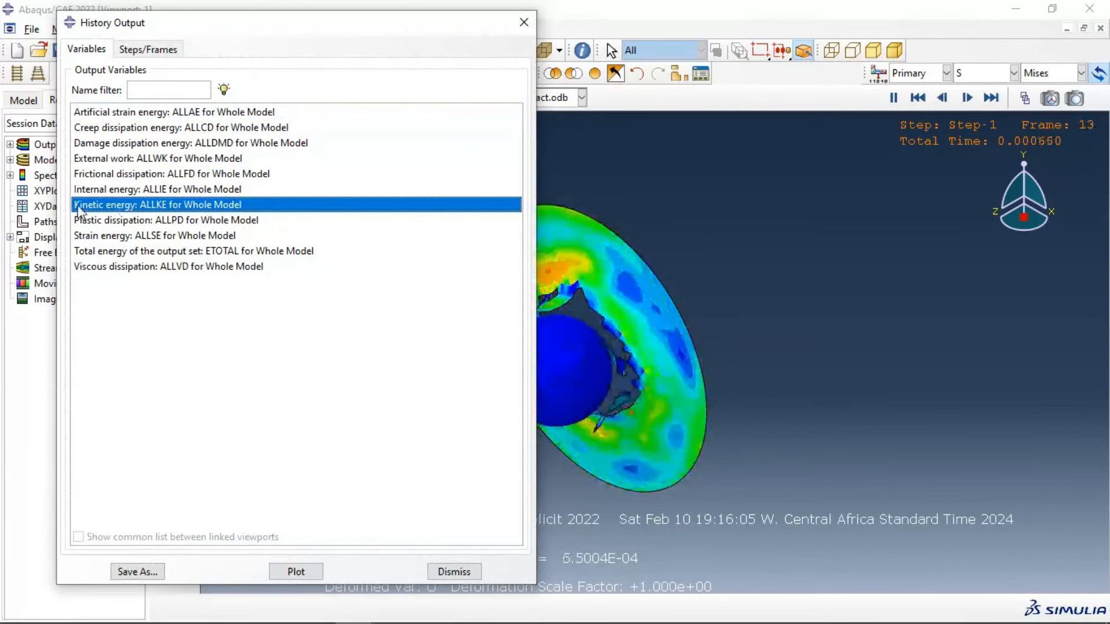
{"action": "left_click", "coordinate": [296, 571]}
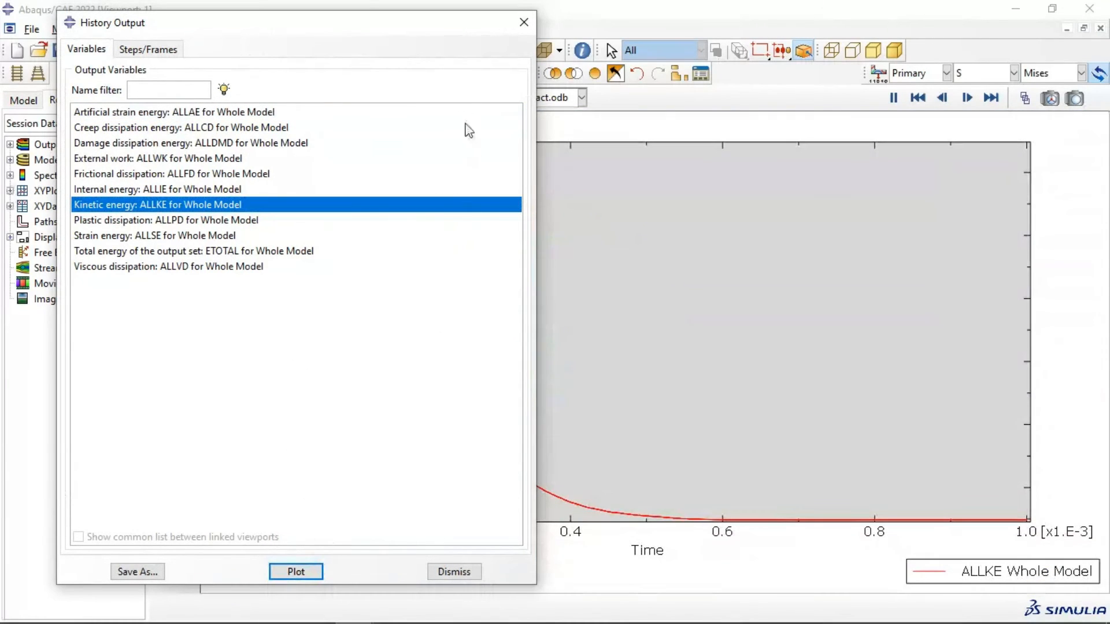
{"action": "left_click_drag", "start_coordinate": [459, 34], "coordinate": [999, 60]}
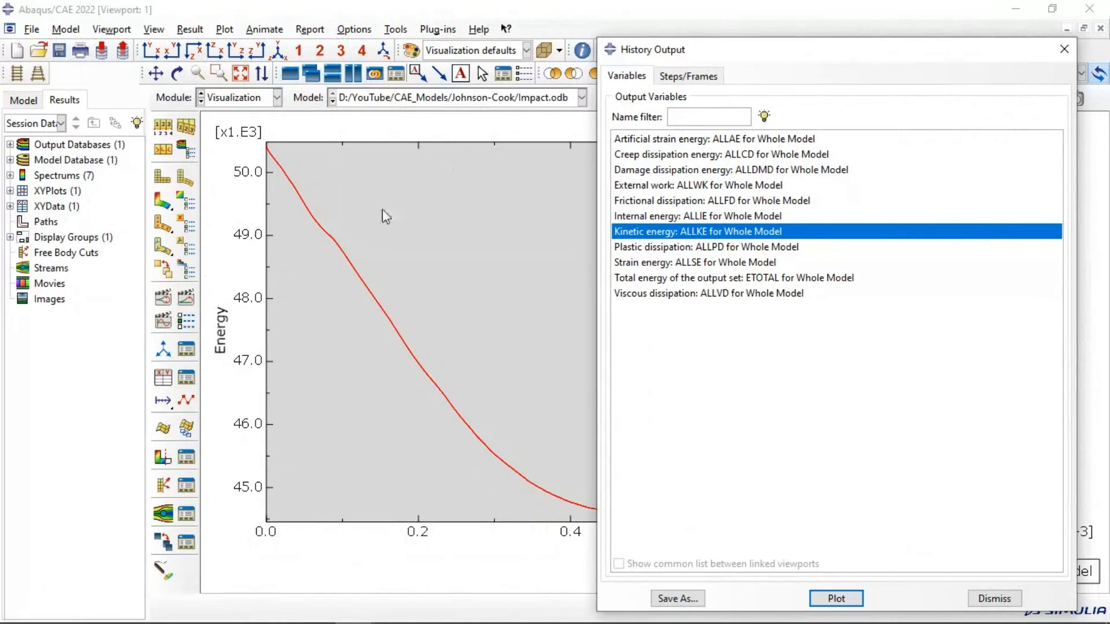
{"action": "left_click_drag", "start_coordinate": [895, 54], "coordinate": [553, 17]}
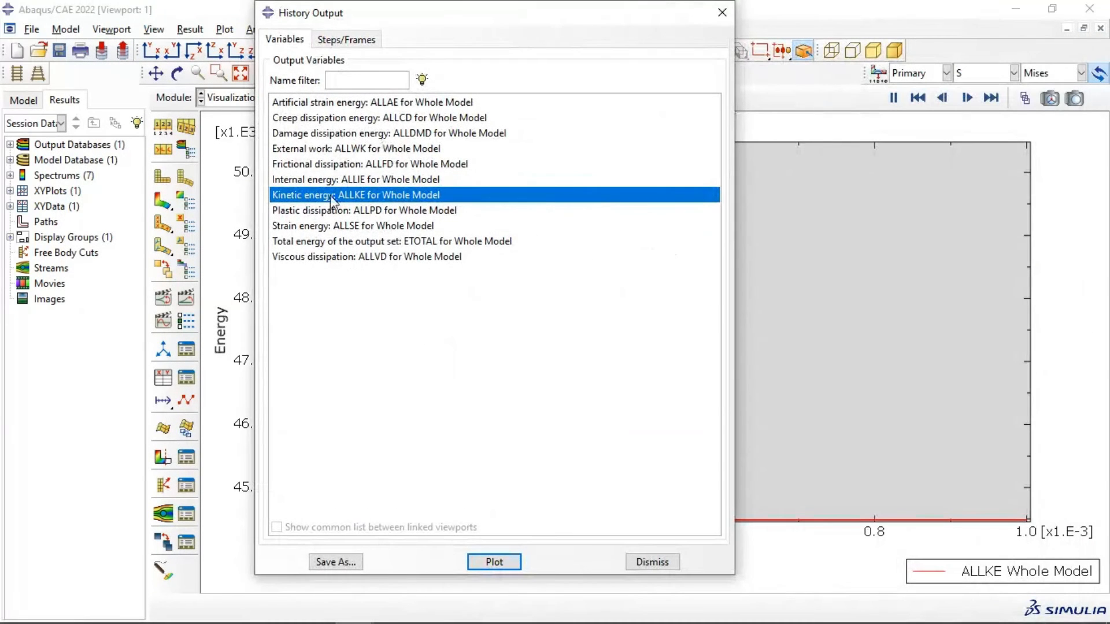
- Plot the whole-model histories of plastic dissipation ALLPD and strain energy ALLSE, uncovering each curve to examine it
{"action": "left_click", "coordinate": [328, 210]}
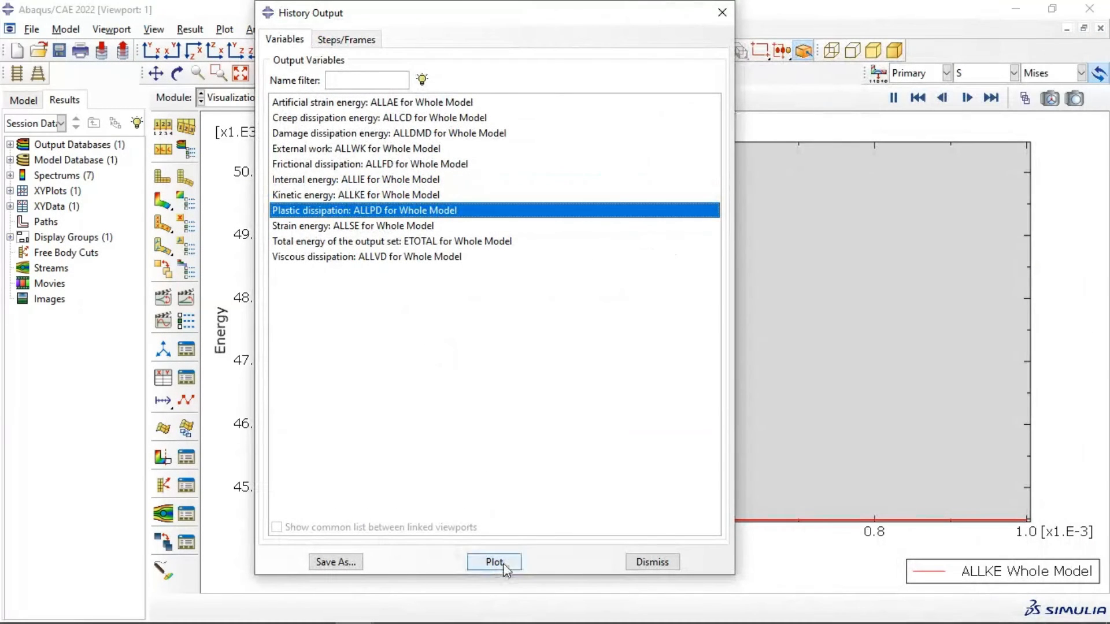
{"action": "left_click", "coordinate": [495, 563]}
{"action": "left_click_drag", "start_coordinate": [624, 24], "coordinate": [826, 52]}
{"action": "left_click_drag", "start_coordinate": [660, 8], "coordinate": [479, 18]}
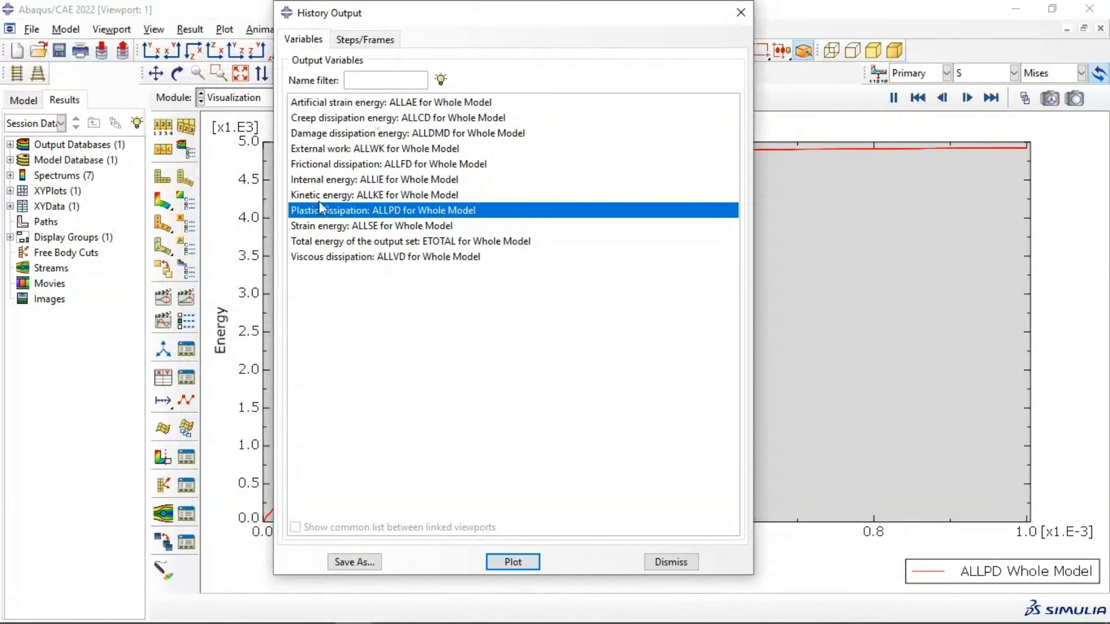
{"action": "left_click", "coordinate": [332, 228]}
{"action": "left_click", "coordinate": [512, 562]}
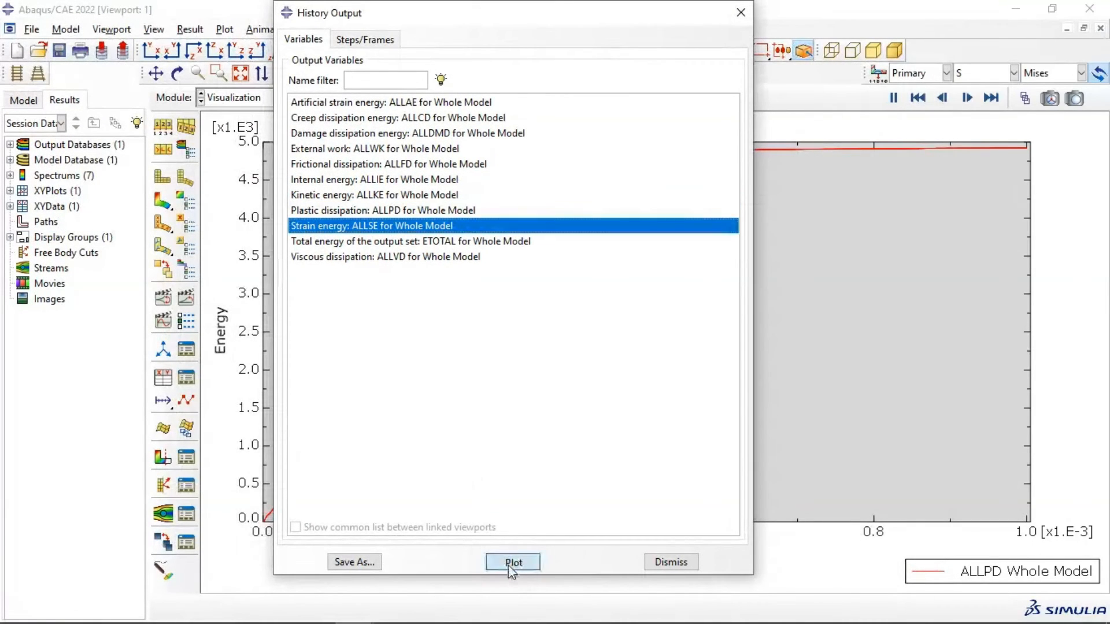
{"action": "left_click_drag", "start_coordinate": [616, 18], "coordinate": [460, 99]}
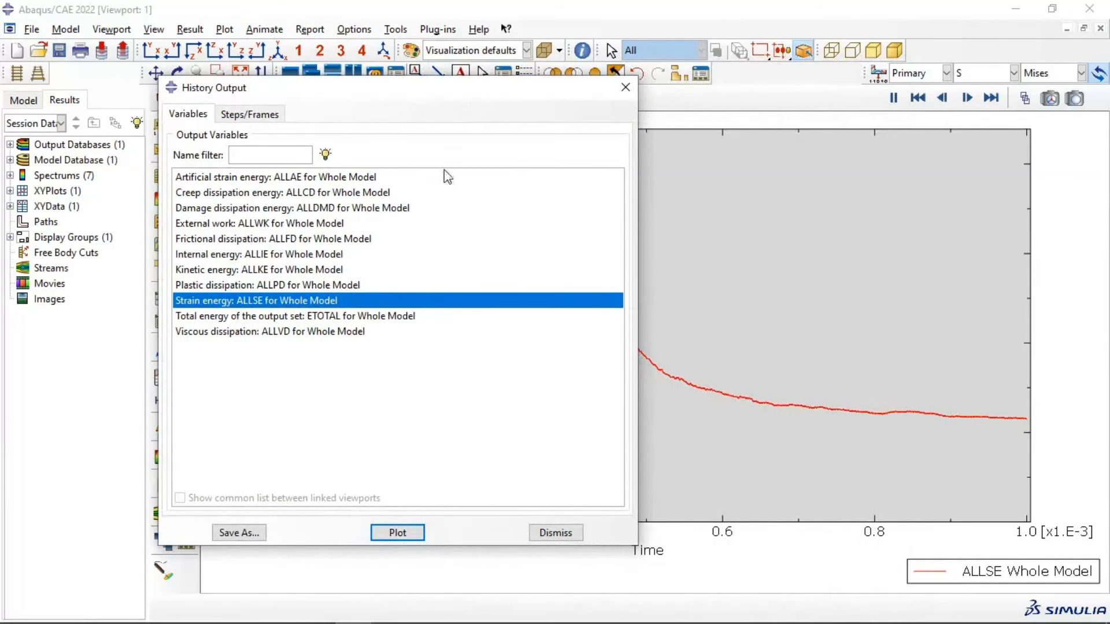
- Plot the whole-model histories of total energy ETOTAL and frictional dissipation ALLFD, uncovering each curve to examine it
{"action": "left_click", "coordinate": [355, 317]}
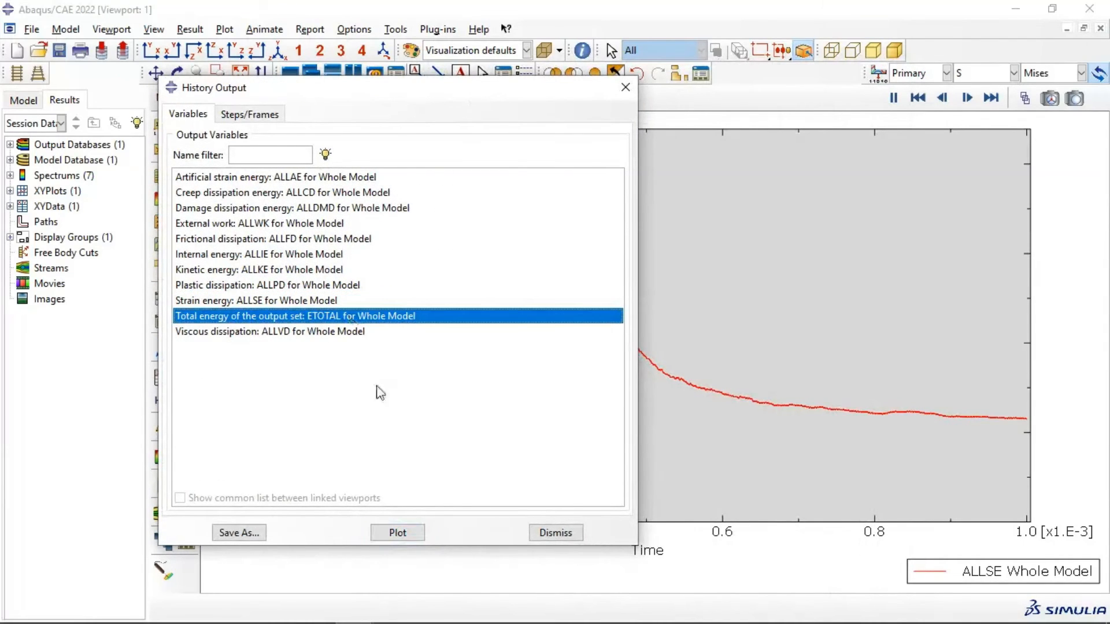
{"action": "left_click", "coordinate": [397, 533]}
{"action": "left_click_drag", "start_coordinate": [547, 102], "coordinate": [749, 69]}
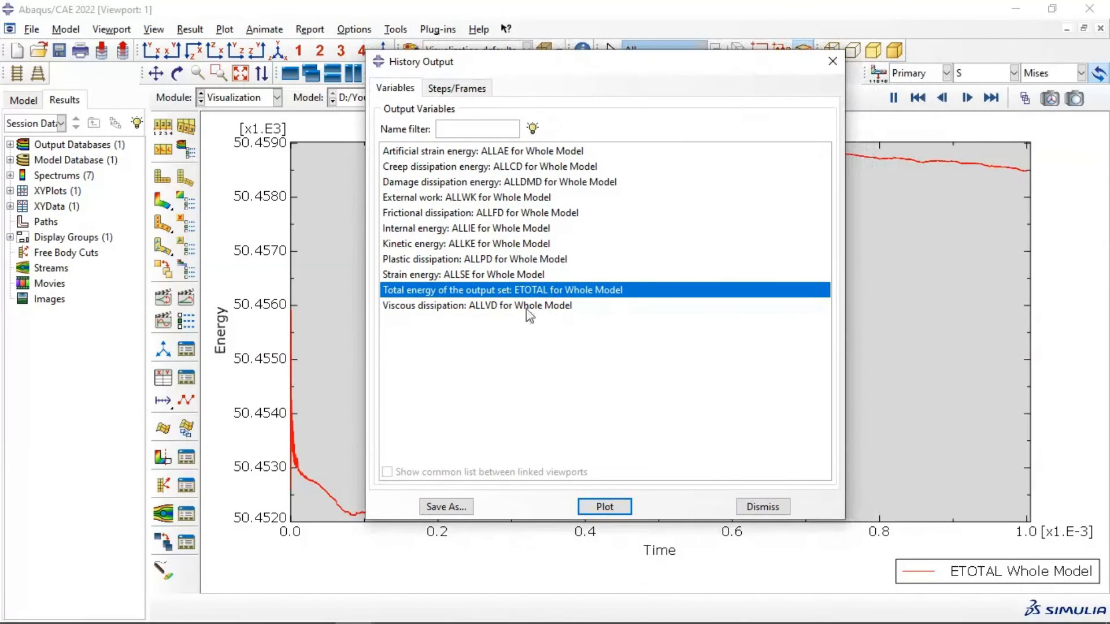
{"action": "left_click", "coordinate": [454, 214]}
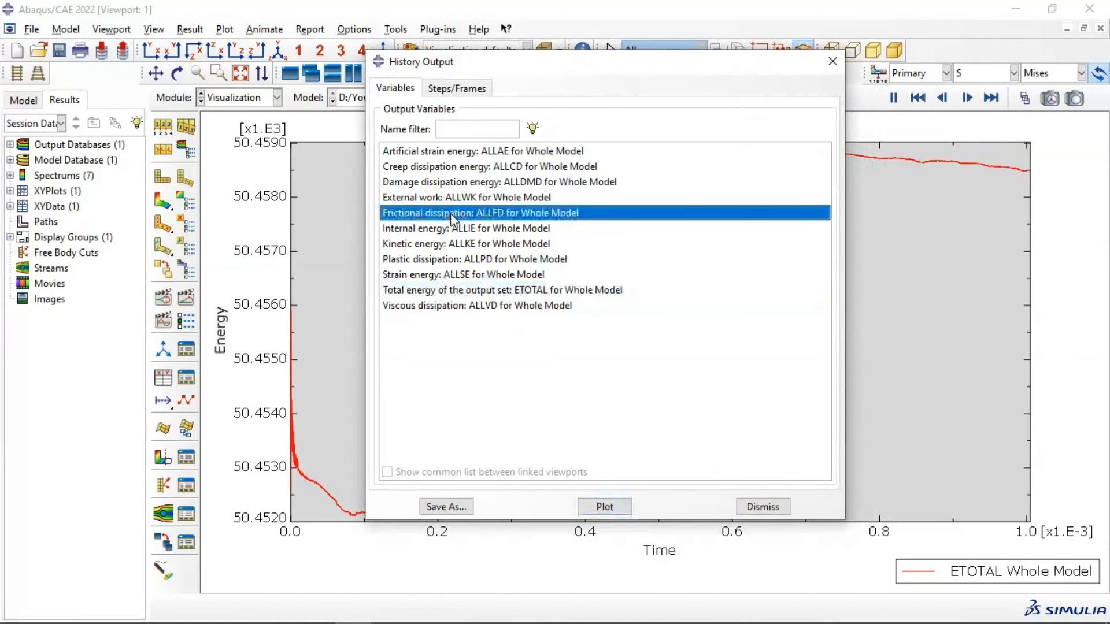
{"action": "left_click", "coordinate": [604, 507]}
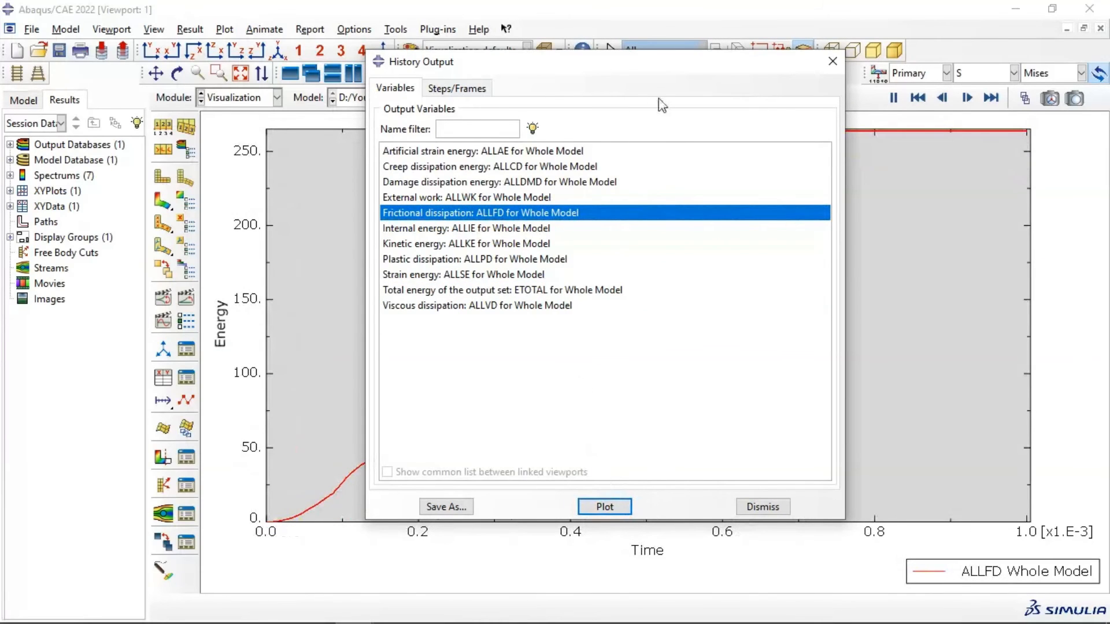
{"action": "left_click_drag", "start_coordinate": [647, 68], "coordinate": [710, 81]}
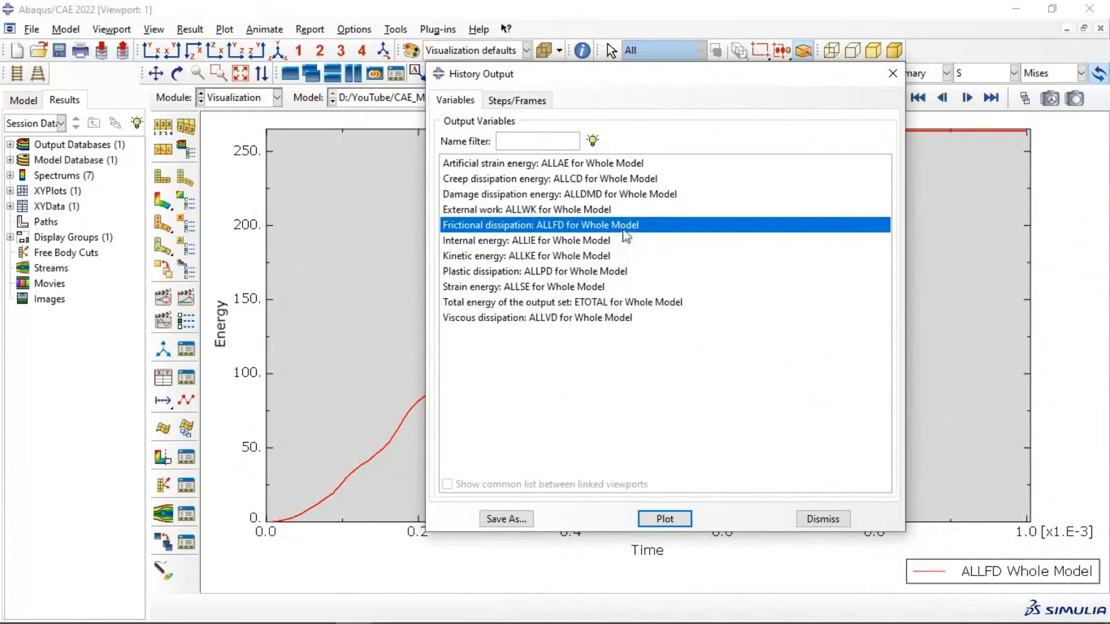
- Plot the strain energy ALLSE history again, close the history output list, and tile a second viewport vertically beside the first
{"action": "left_click", "coordinate": [466, 287]}
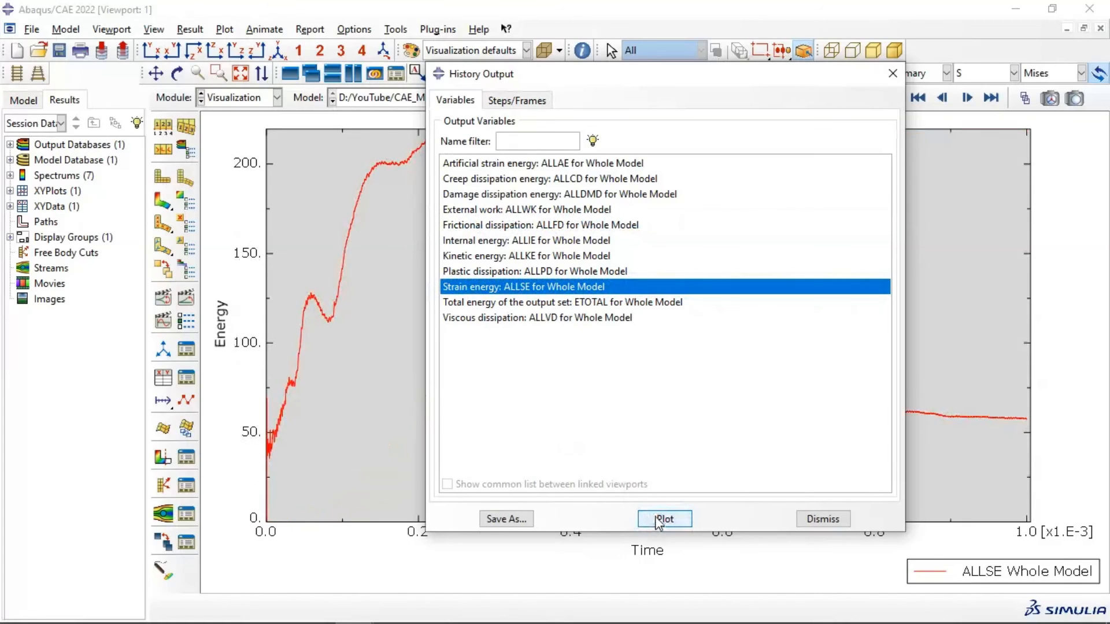
{"action": "left_click", "coordinate": [892, 75]}
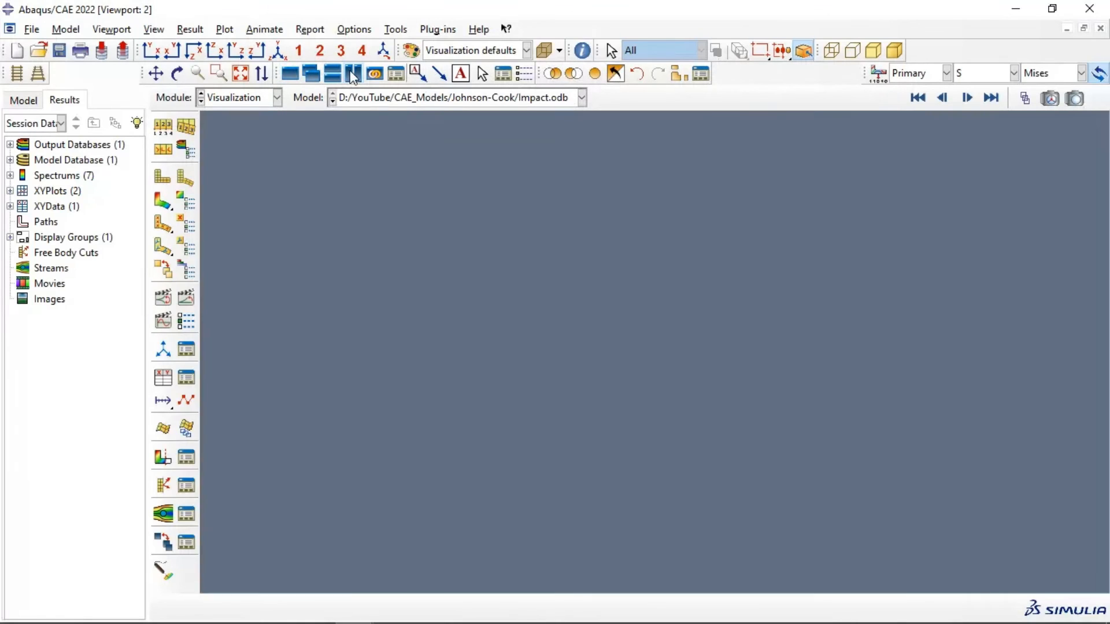
{"action": "left_click", "coordinate": [349, 71]}
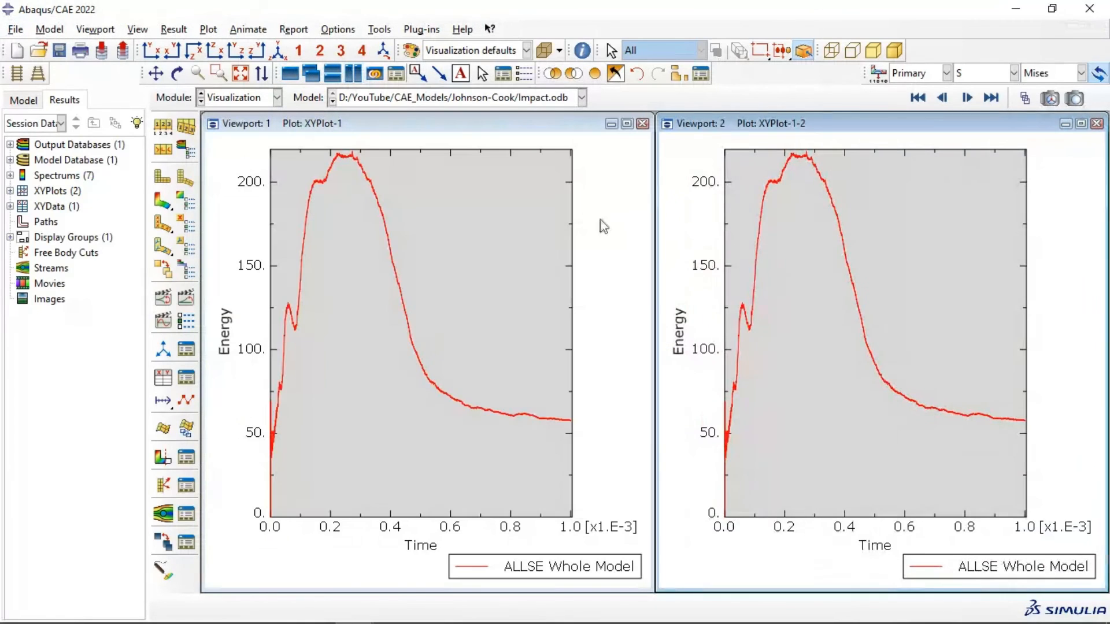
{"action": "left_click_drag", "start_coordinate": [812, 133], "coordinate": [790, 137]}
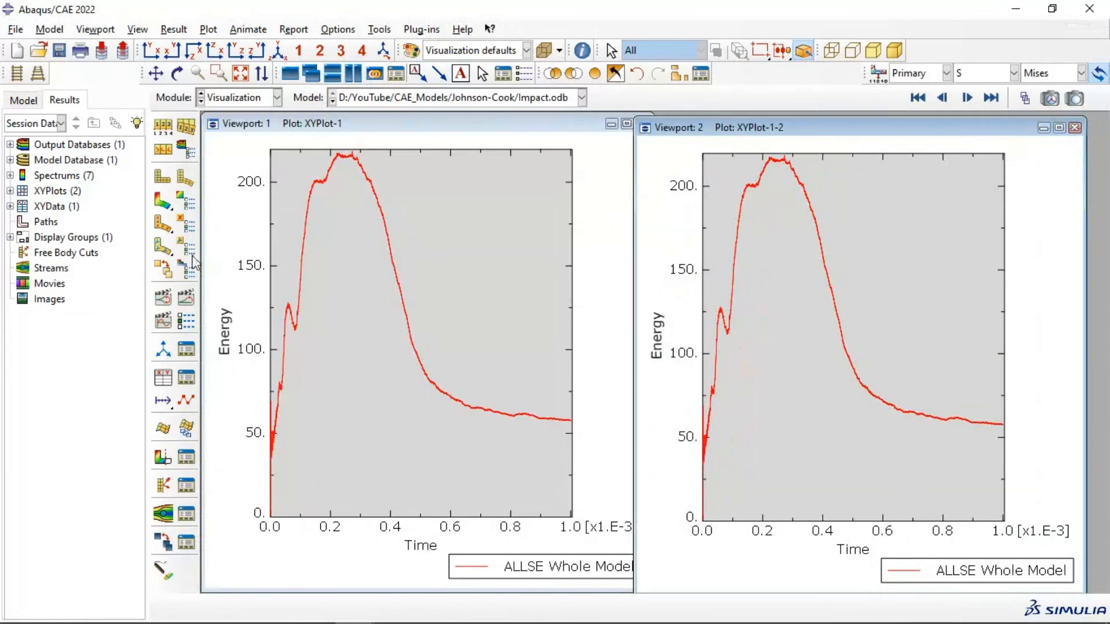
- Show the Mises stress contours on the deformed shape in Viewport 2, retiled beside the energy plot, and animate its time history
{"action": "left_click", "coordinate": [164, 204]}
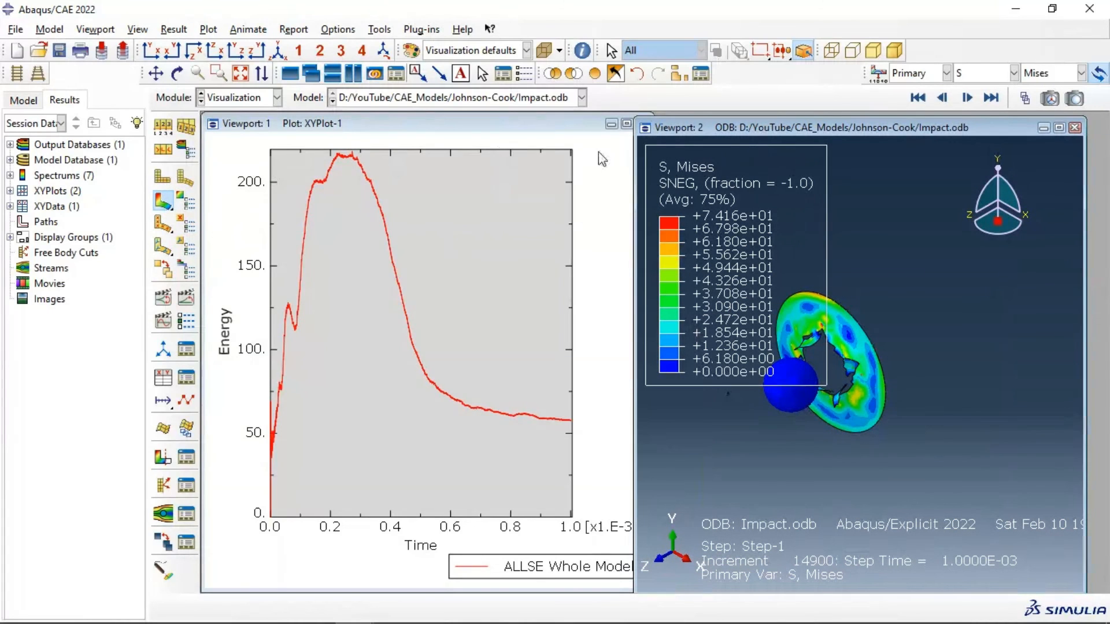
{"action": "left_click", "coordinate": [360, 72]}
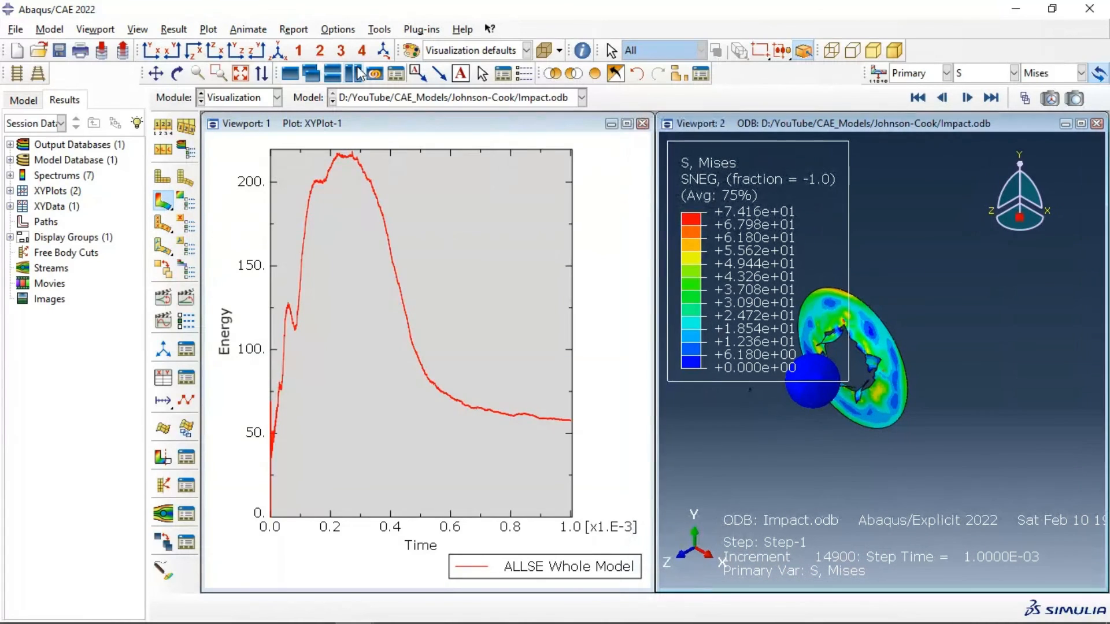
{"action": "left_click", "coordinate": [186, 299]}
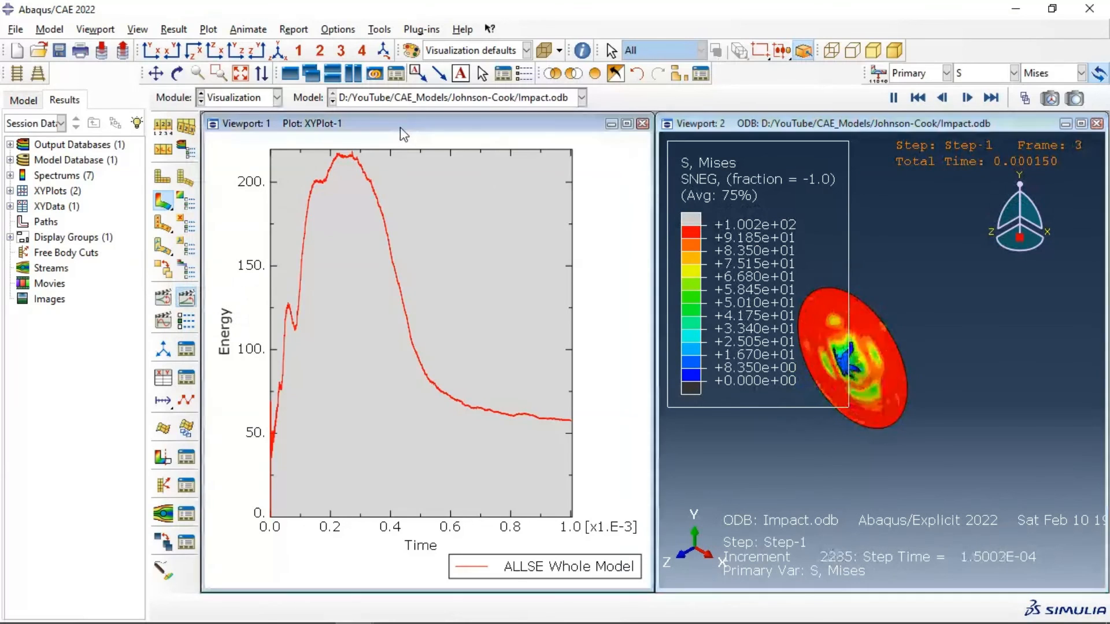